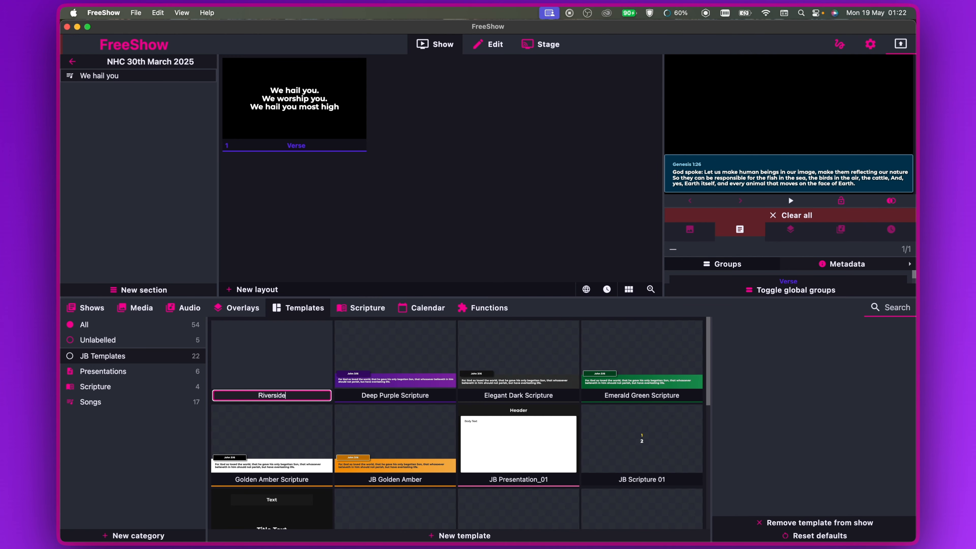
Name the new template Riverside, open it for editing, and enlarge the editing area by shrinking the template library.
key(Return)
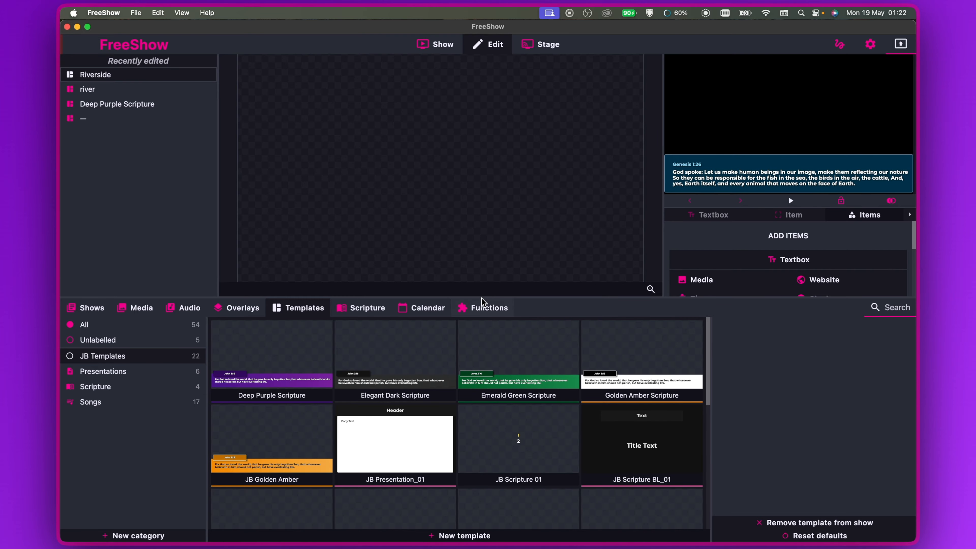
drag(482, 299, 482, 333)
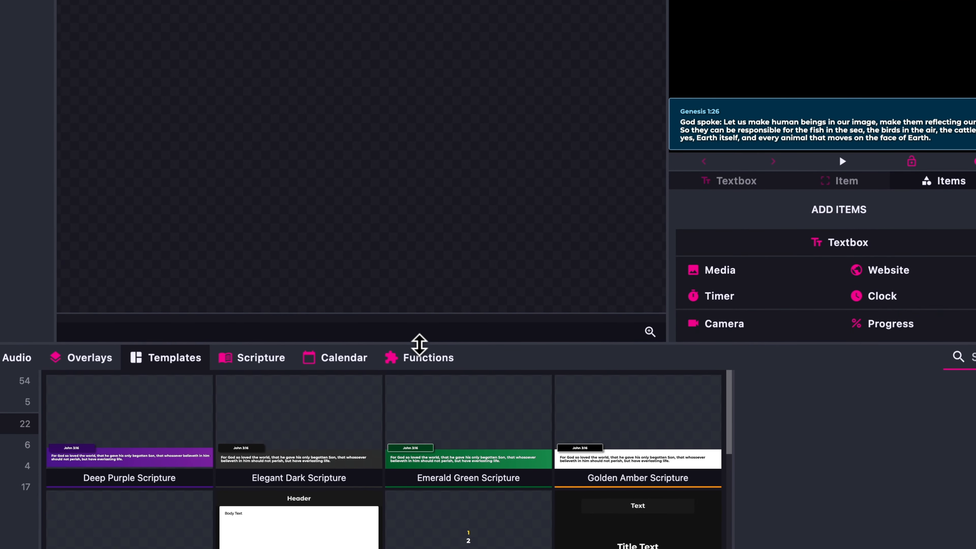
drag(419, 343, 423, 380)
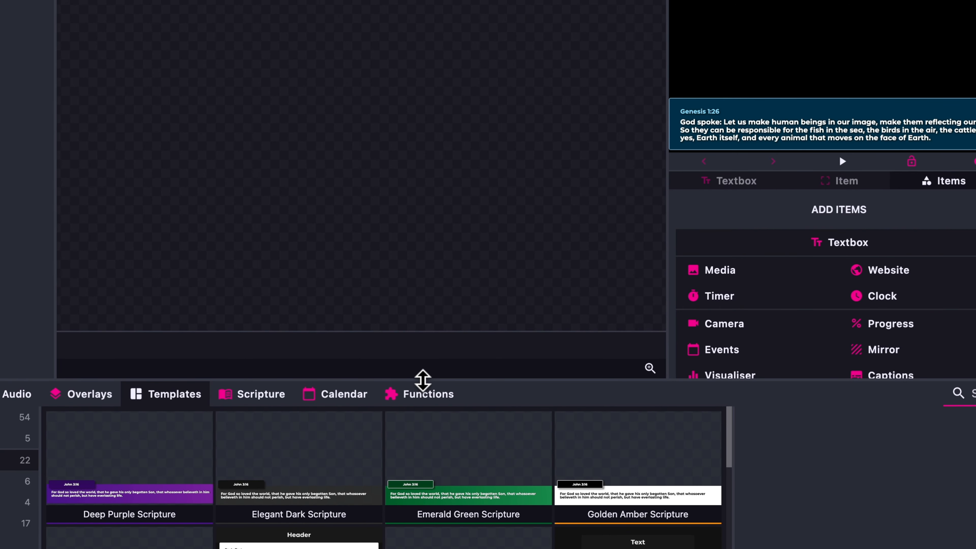
scroll(730, 287, down, 3)
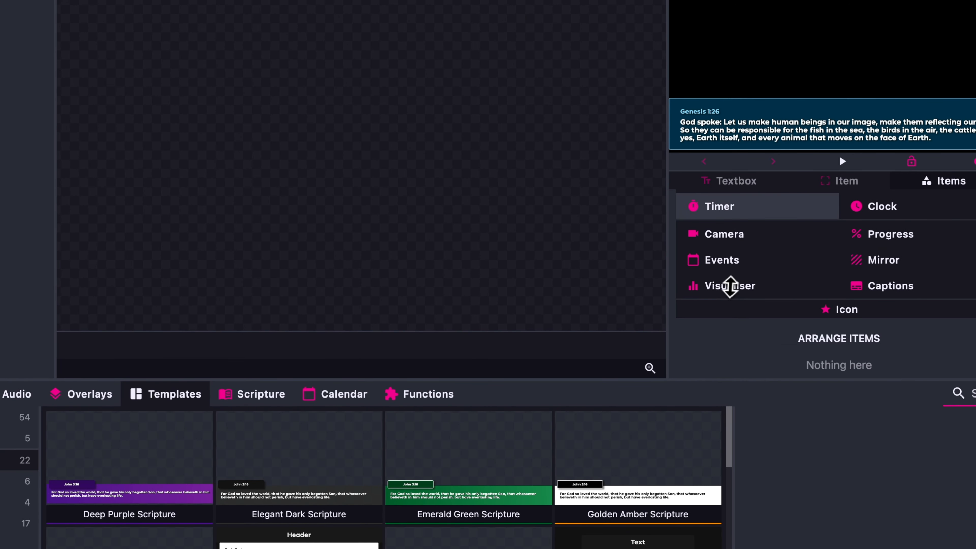
scroll(731, 286, up, 3)
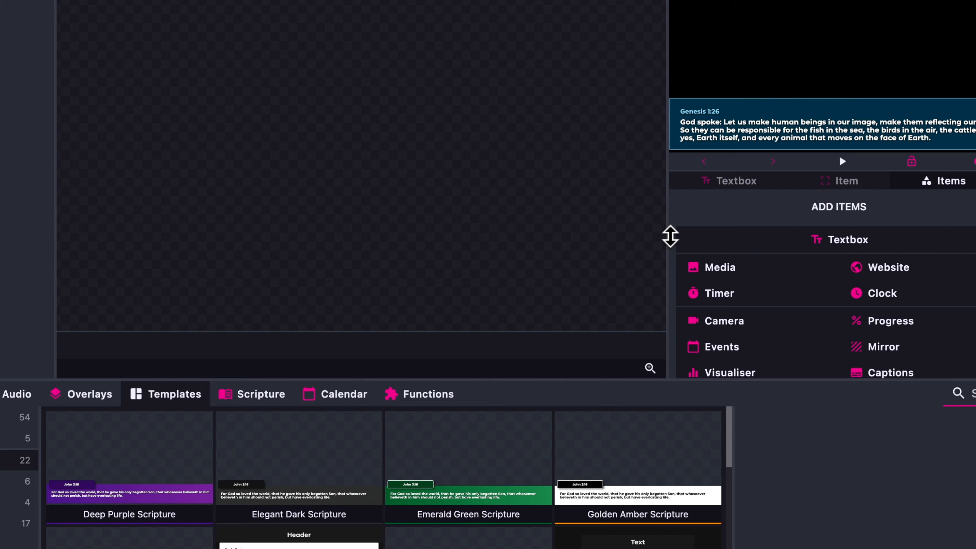
Widen the preview and item options area slightly, keeping the options stacked beneath the preview.
drag(669, 237, 632, 218)
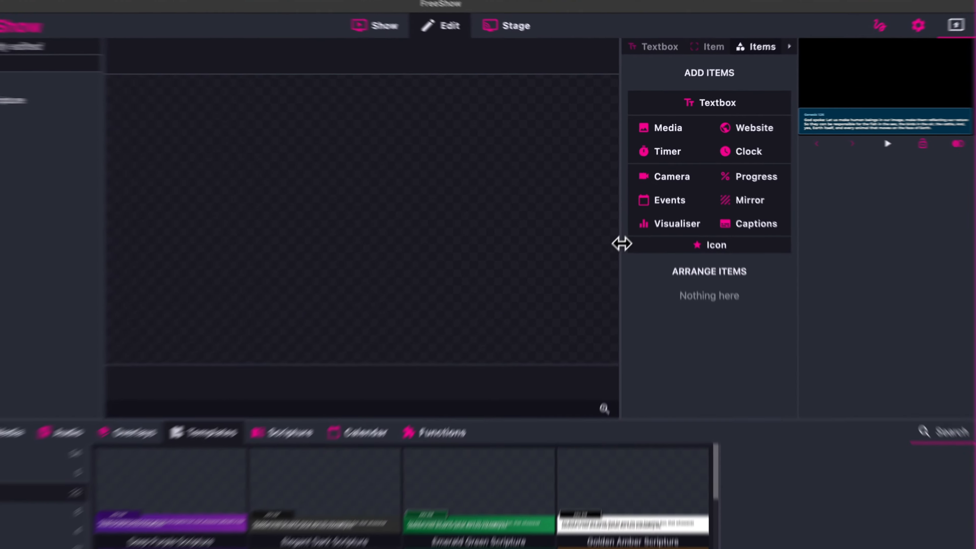
drag(632, 219, 516, 223)
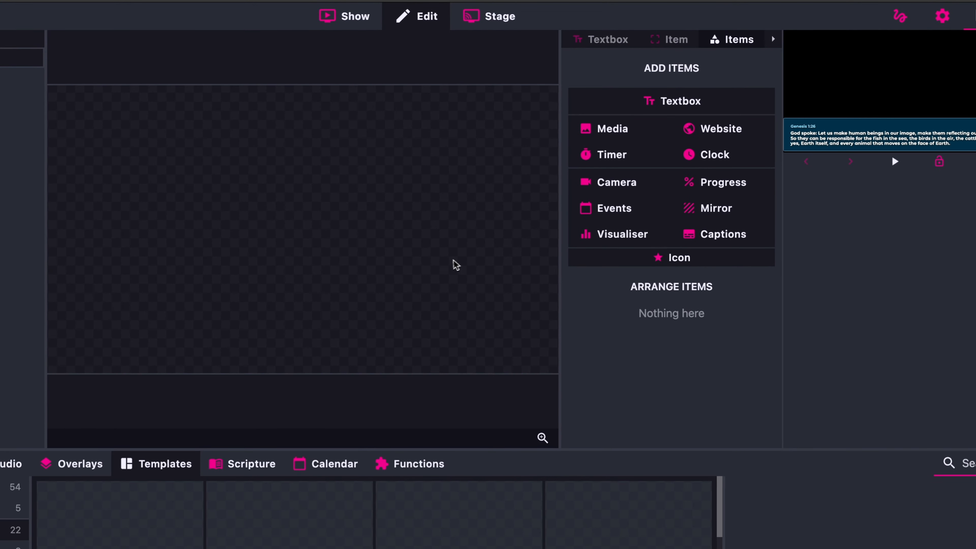
drag(560, 274, 644, 287)
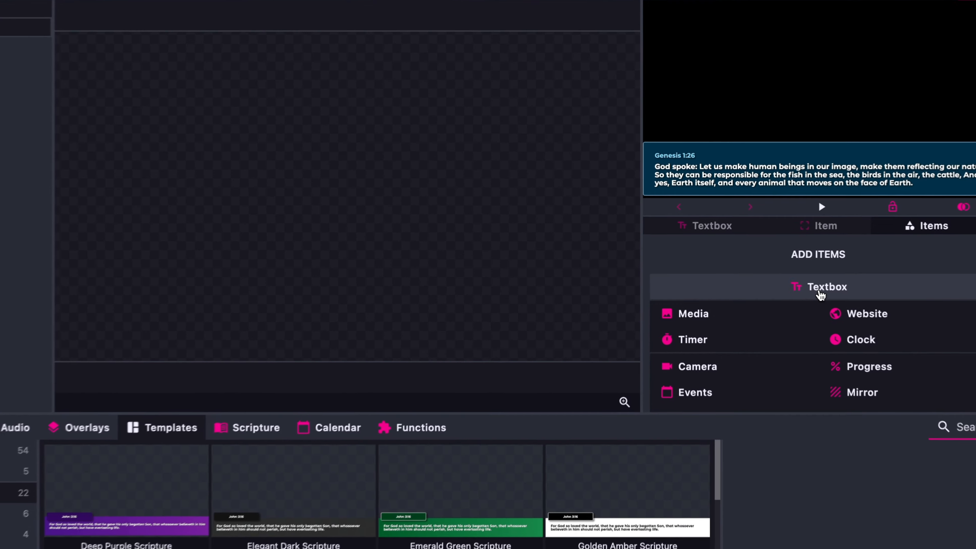
Add a textbox and resize it into a lower-third band about 1788 px wide and 401 px high, starting at the canvas's left edge.
click(821, 295)
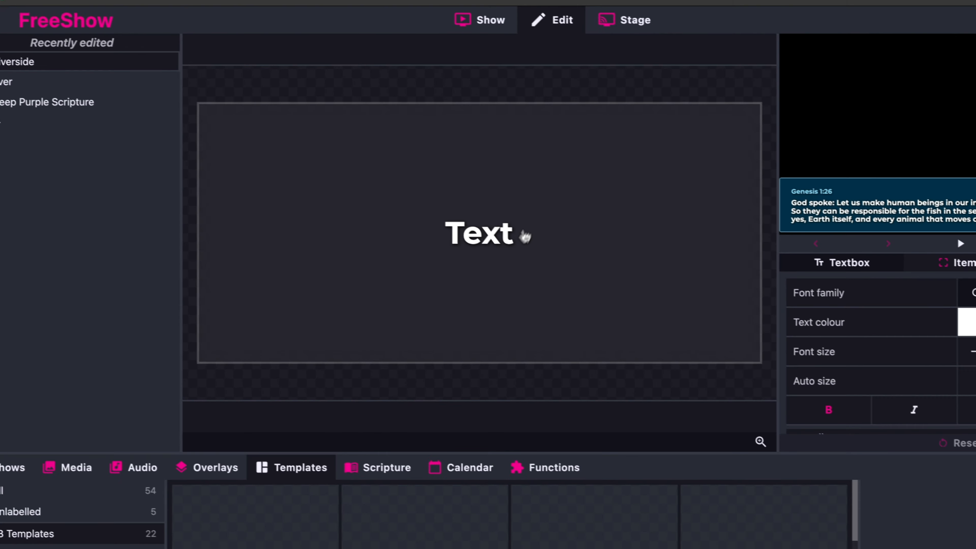
drag(501, 109, 484, 270)
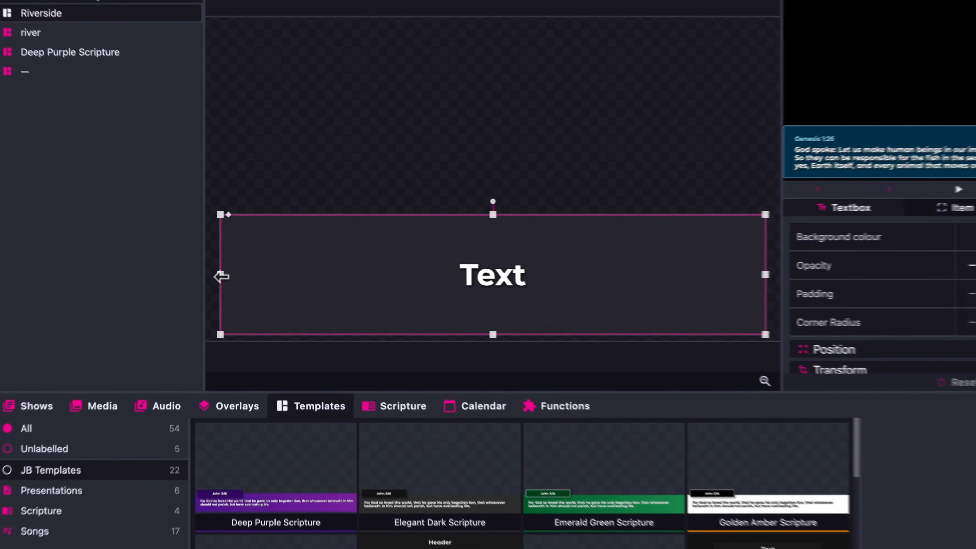
drag(231, 273, 218, 274)
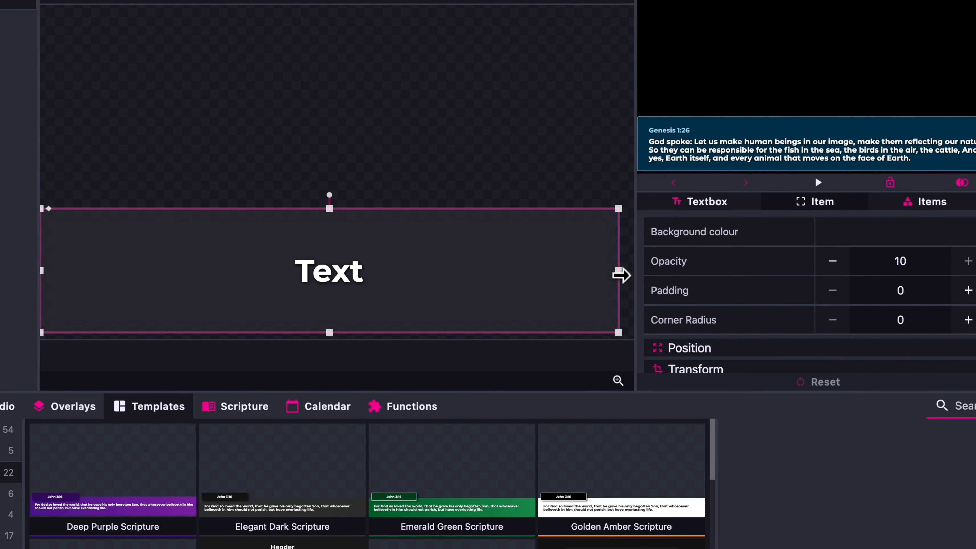
drag(782, 278, 803, 285)
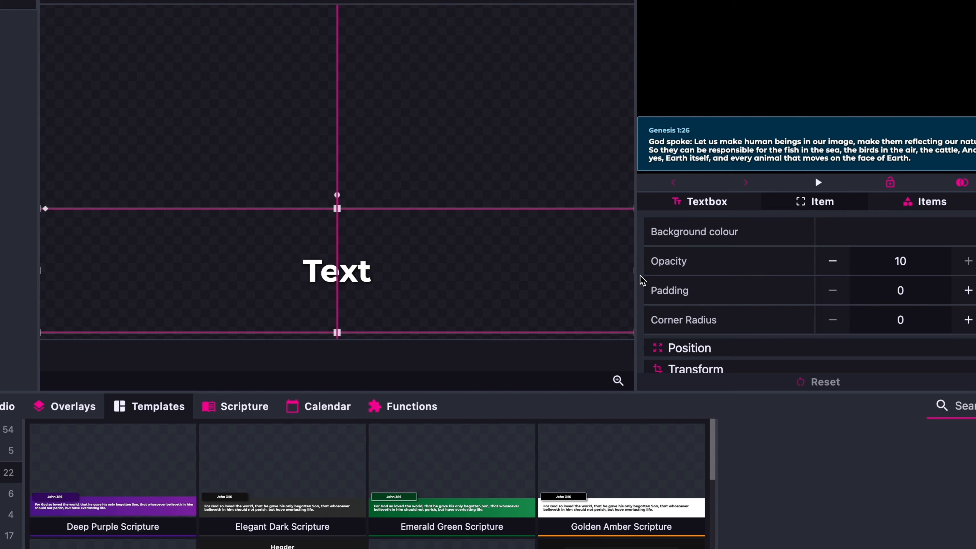
drag(629, 278, 594, 276)
Show the textbox's item CSS and widen the box to about 1822 px.
scroll(789, 290, down, 3)
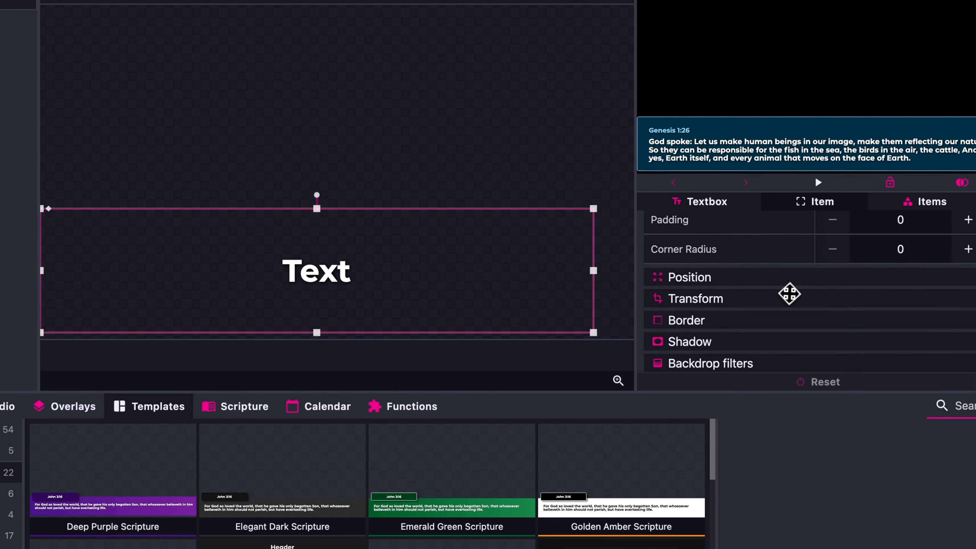
click(689, 364)
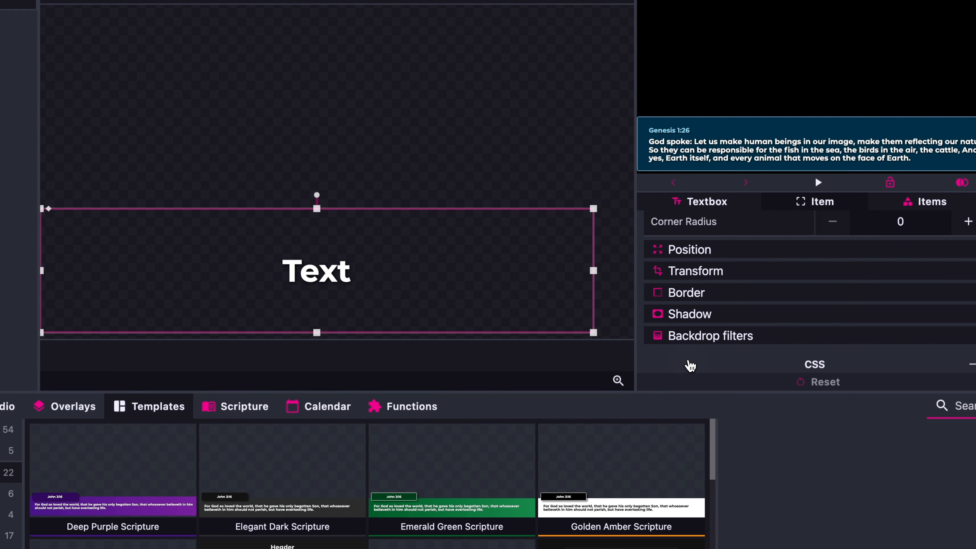
scroll(730, 331, down, 3)
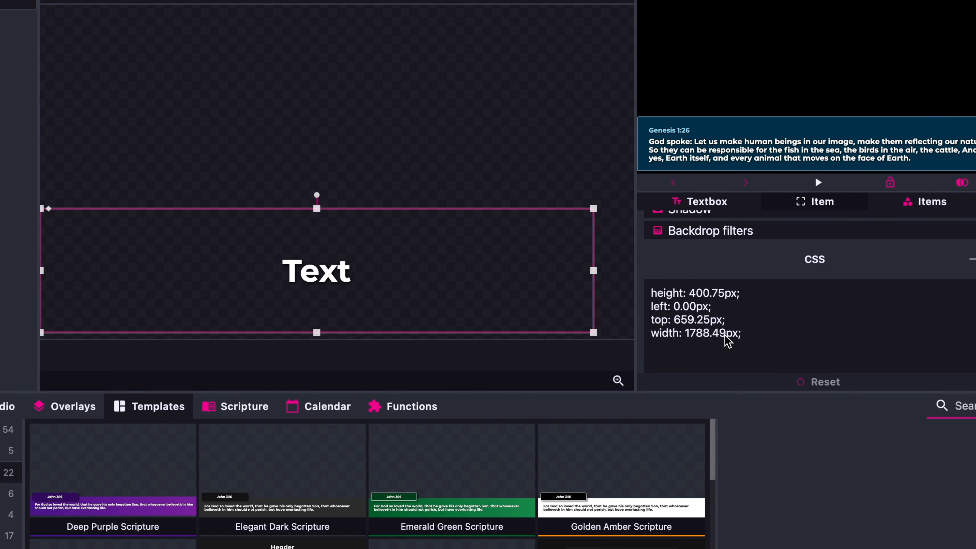
mouse_move(599, 270)
mouse_down()
mouse_move(626, 271)
mouse_move(566, 274)
mouse_move(607, 280)
mouse_up()
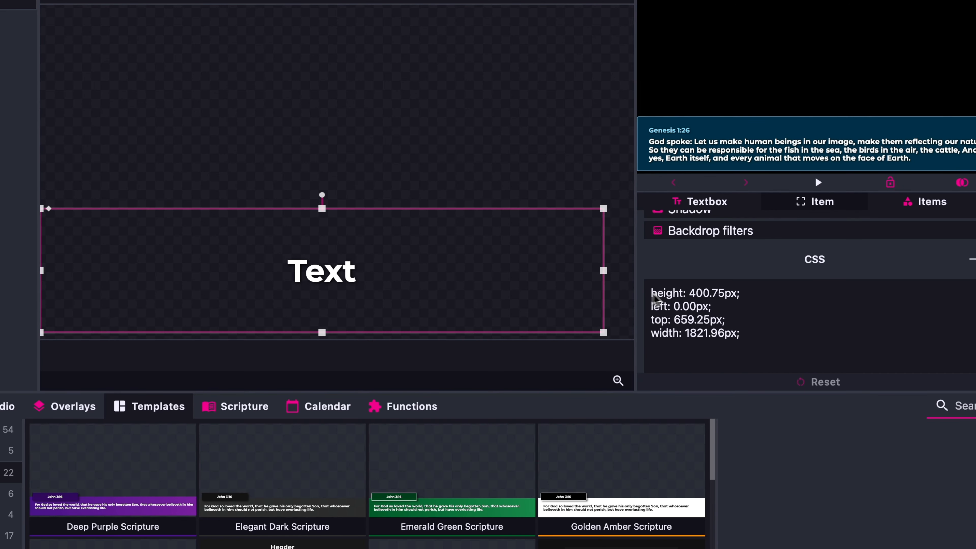
Delete the lower-third textbox from the template.
click(506, 173)
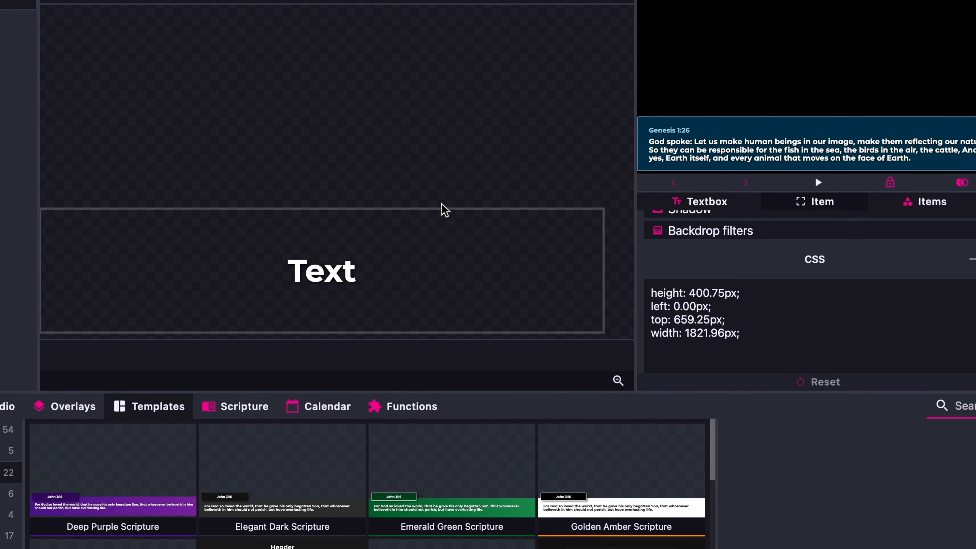
click(439, 211)
key(BackSpace)
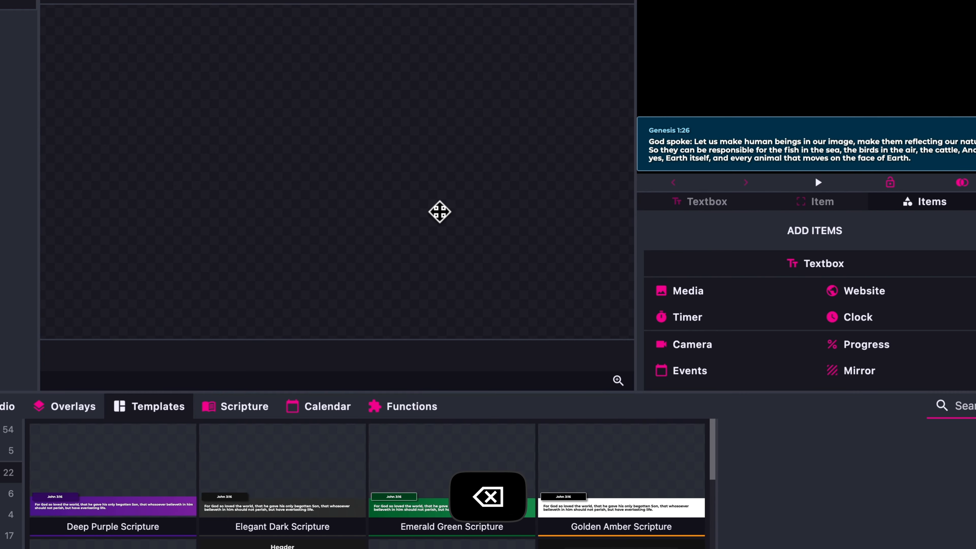
Add a fresh textbox to the Riverside template and show its text CSS.
scroll(790, 375, down, 3)
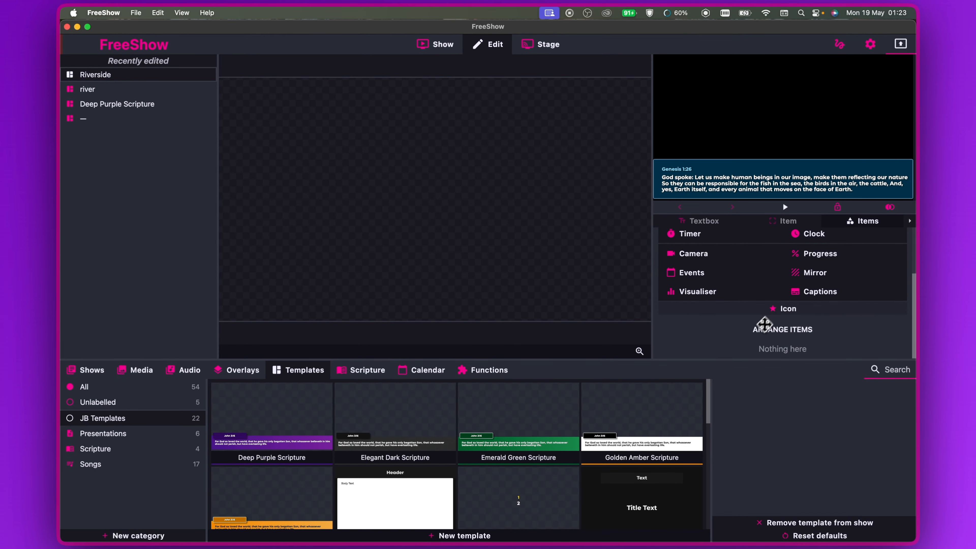
scroll(795, 287, up, 3)
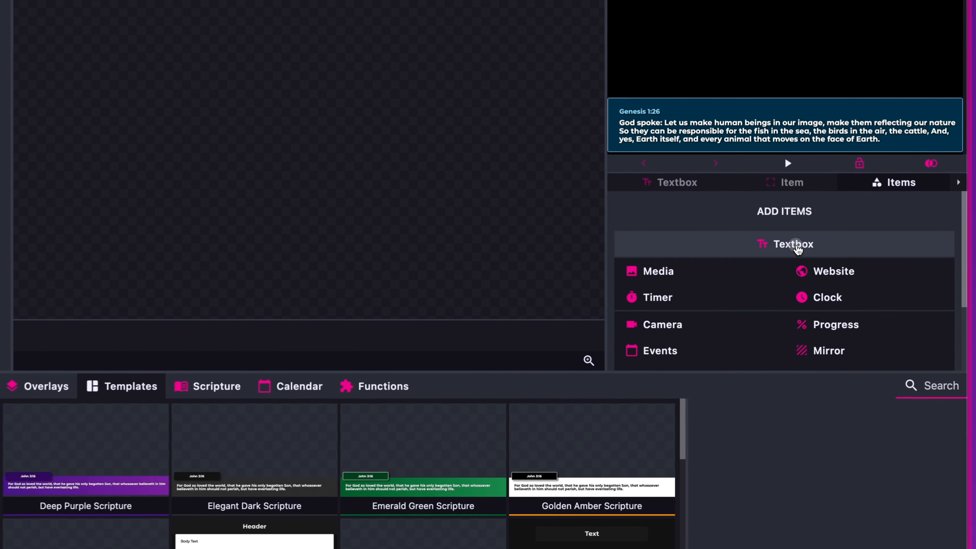
click(791, 269)
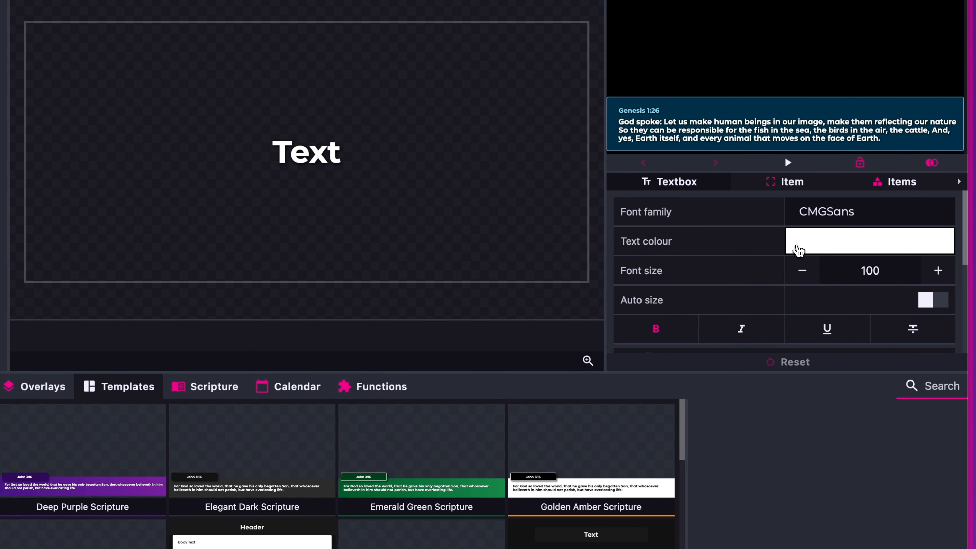
scroll(769, 269, down, 5)
click(693, 339)
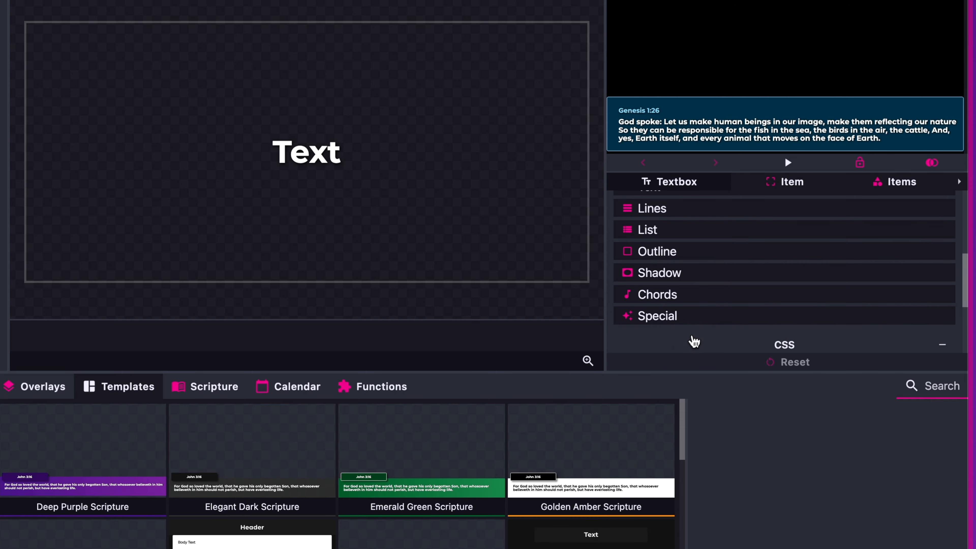
scroll(736, 309, down, 3)
scroll(718, 275, up, 1)
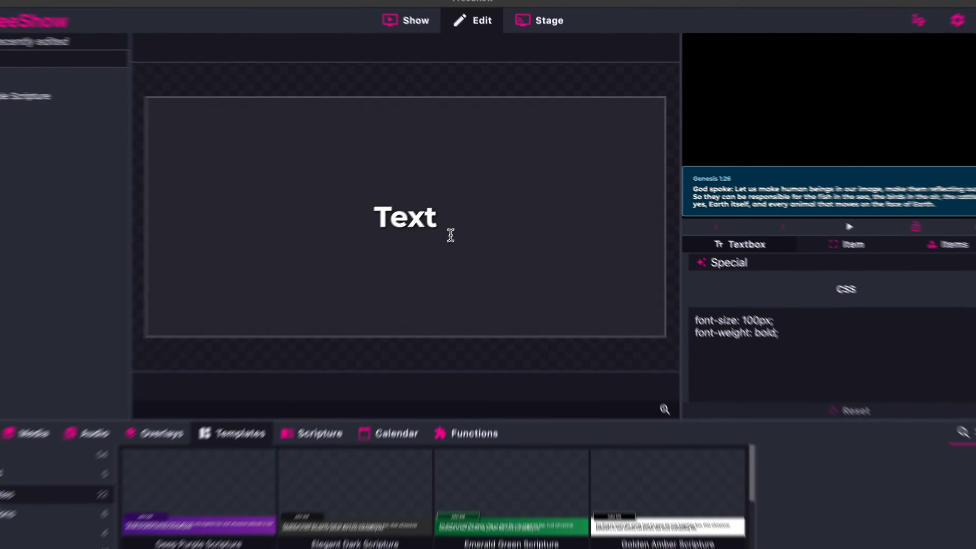
Set the textbox's font size to 40 and check the change in its text CSS.
drag(471, 214, 385, 199)
scroll(781, 248, up, 10)
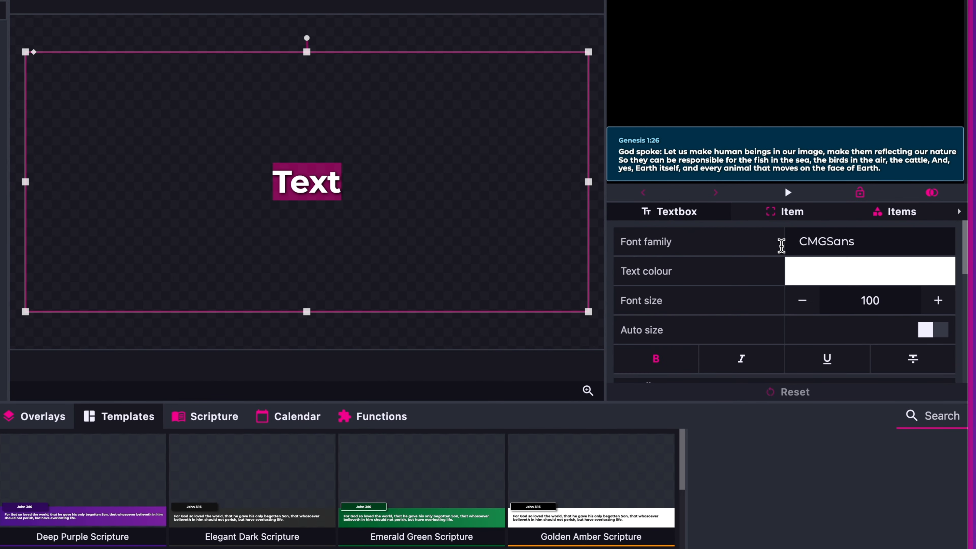
click(890, 301)
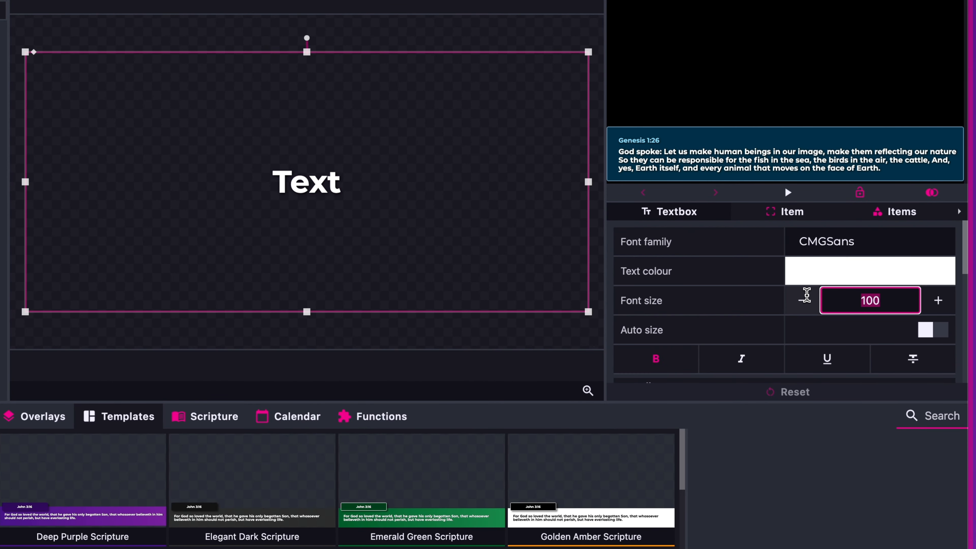
text(40)
key(Return)
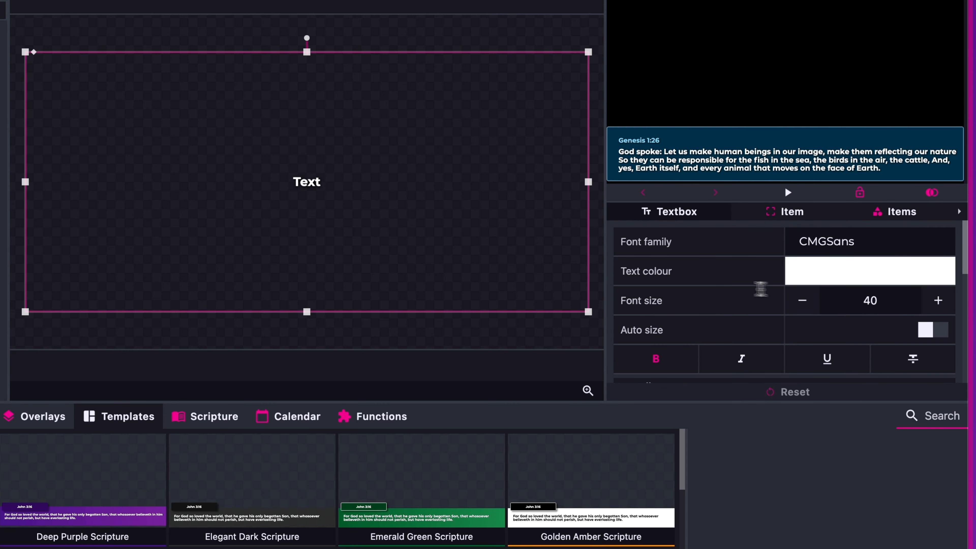
scroll(718, 320, down, 10)
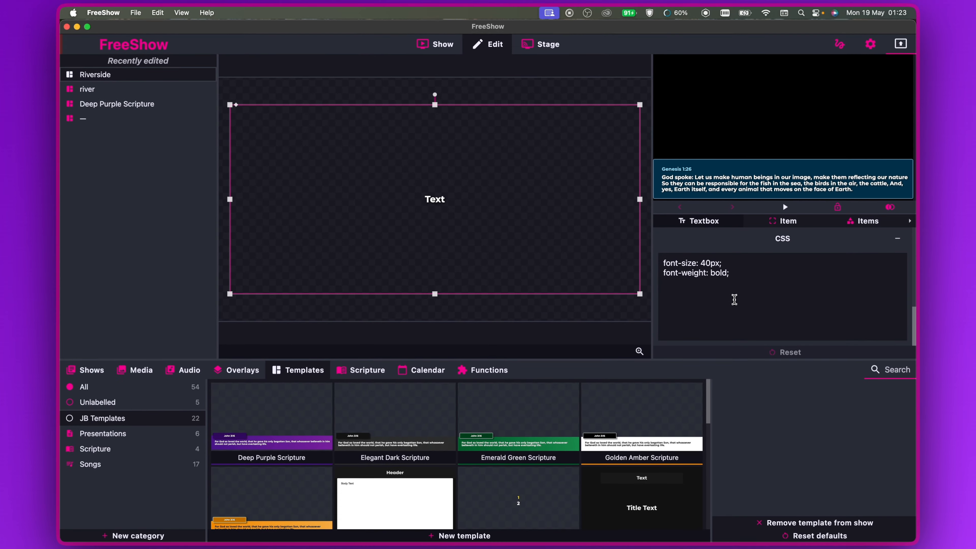
scroll(735, 300, up, 1)
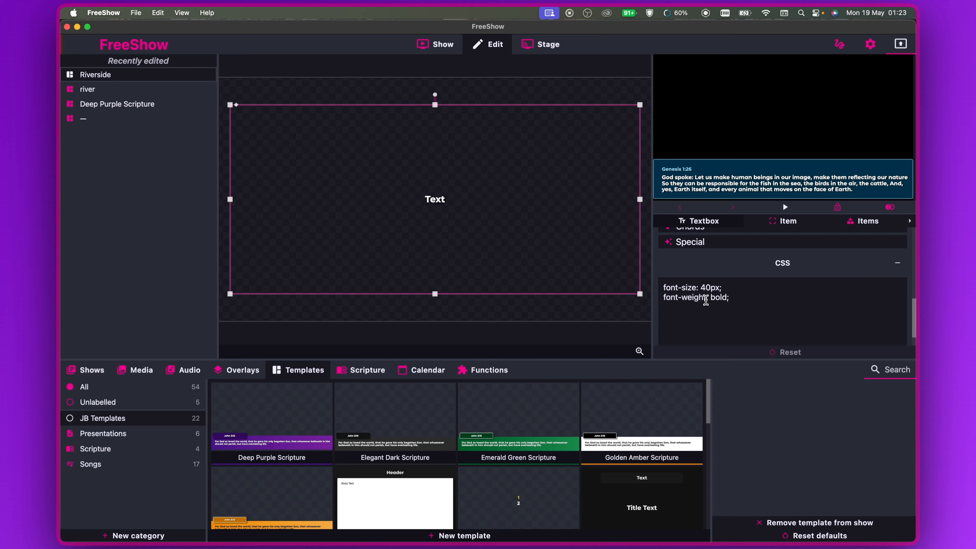
scroll(730, 292, up, 9)
scroll(741, 282, up, 3)
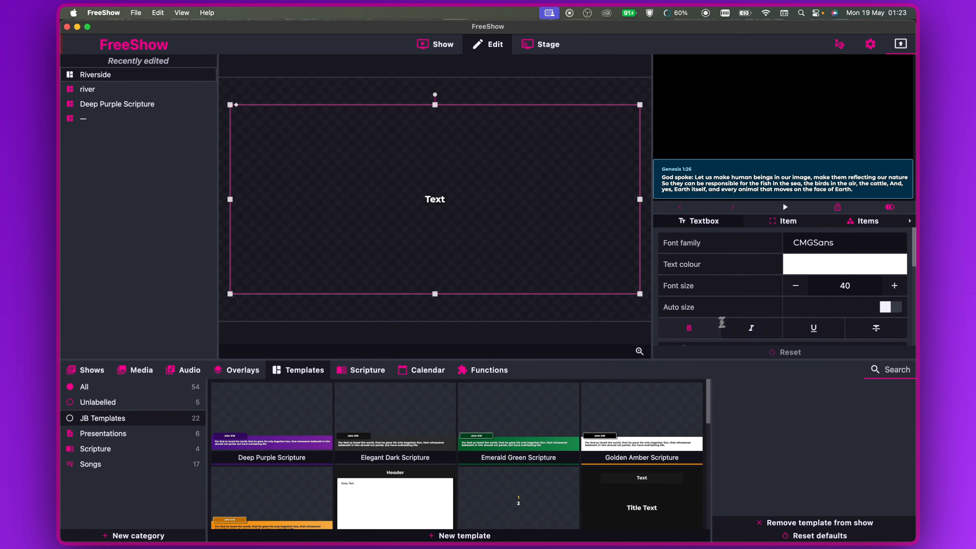
scroll(722, 319, down, 1)
scroll(722, 309, down, 2)
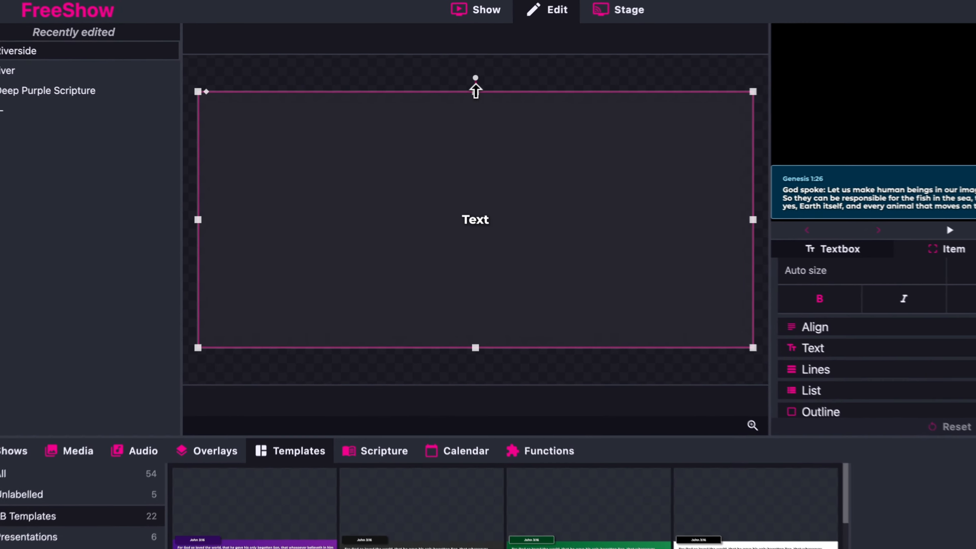
Resize the textbox into a lower band about 1696 px wide and 231 px high, flush with the canvas's left edge, and show its item CSS.
drag(435, 104, 489, 295)
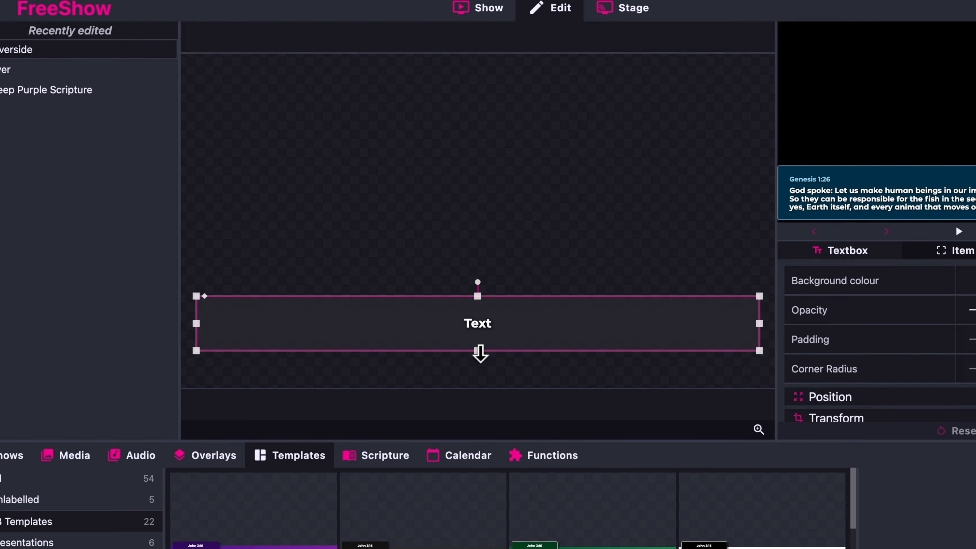
drag(480, 351, 480, 368)
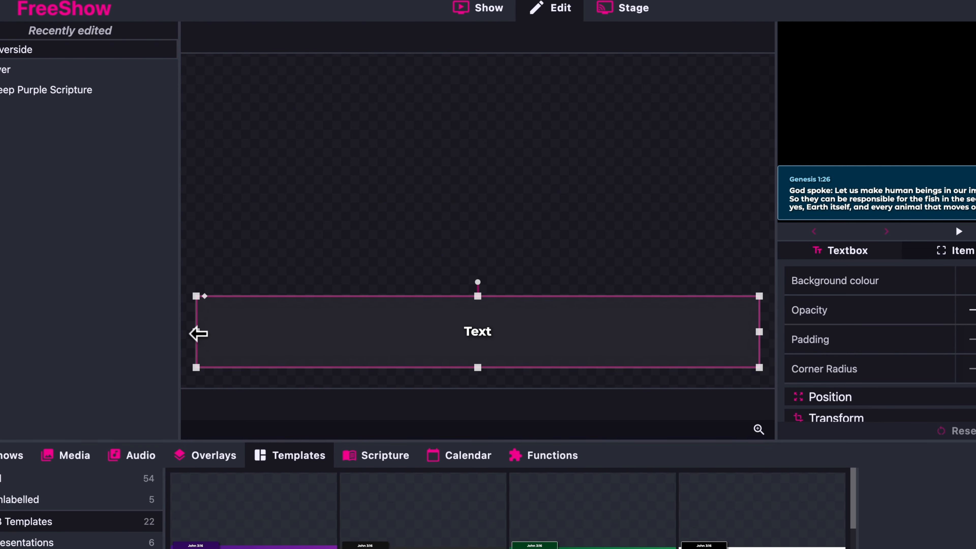
drag(198, 333, 184, 337)
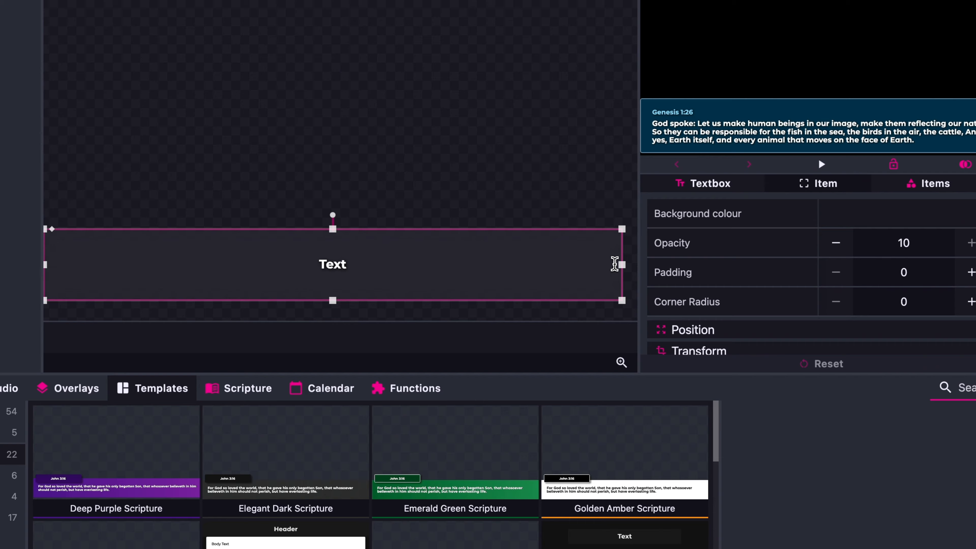
drag(759, 331, 755, 331)
drag(617, 263, 556, 265)
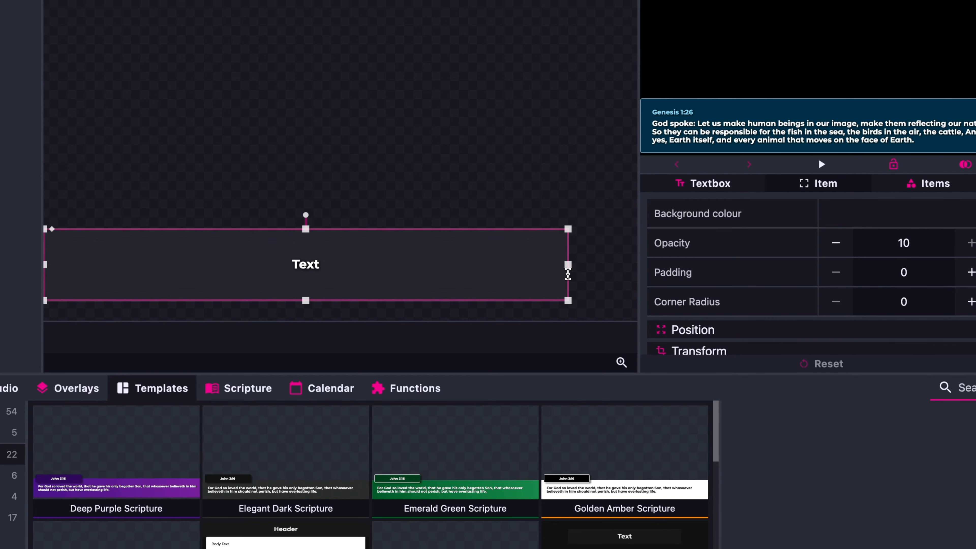
scroll(723, 293, down, 3)
click(702, 340)
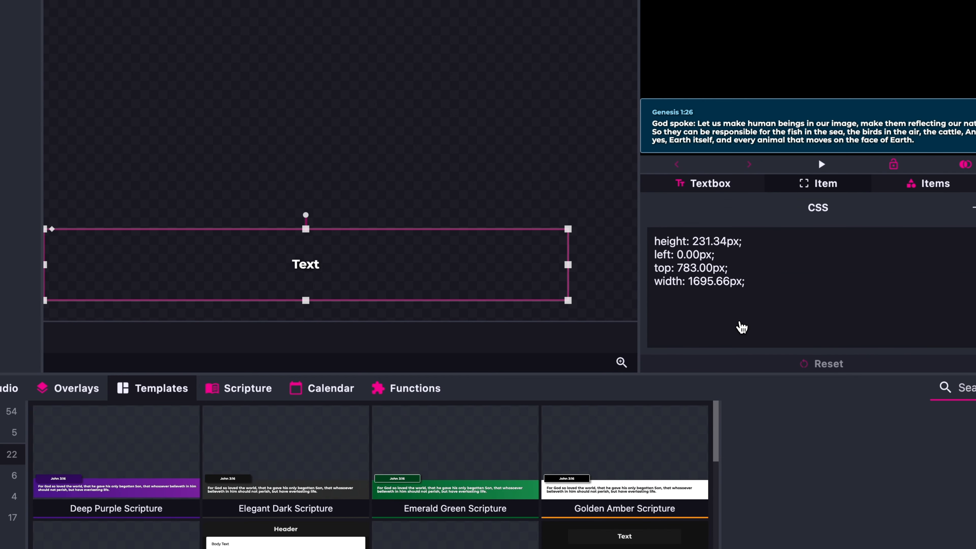
Set the textbox's width to 1920px in its item CSS.
click(729, 284)
key(BackSpace)
key(BackSpace)
key(BackSpace)
key(BackSpace)
key(BackSpace)
key(BackSpace)
text(920)
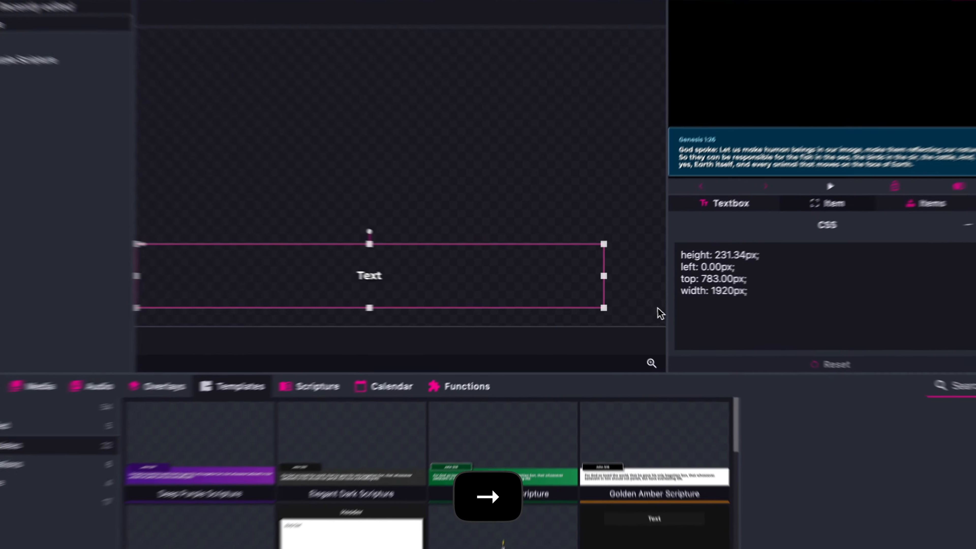
click(630, 313)
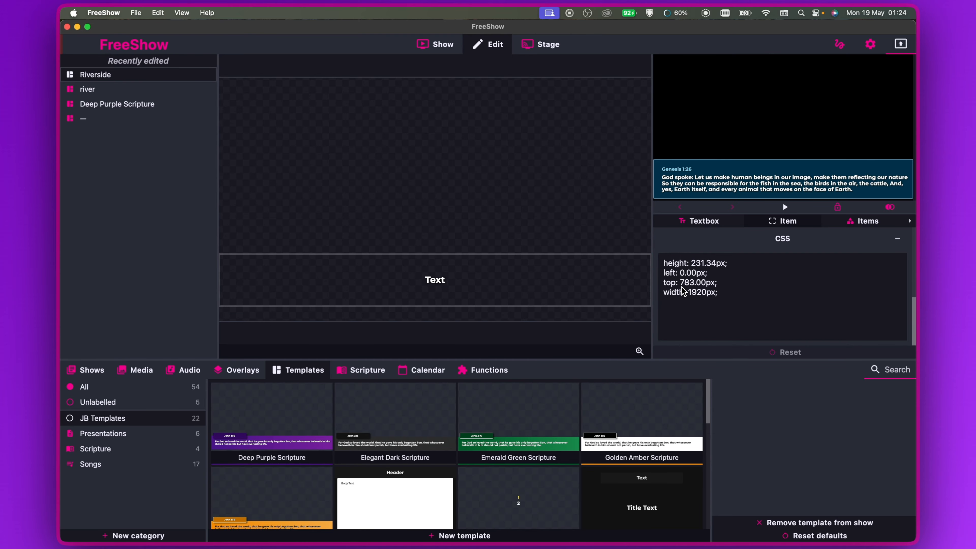
Move the full-width textbox down near the canvas's lower edge, to a top position of about 839 px.
drag(582, 256, 567, 273)
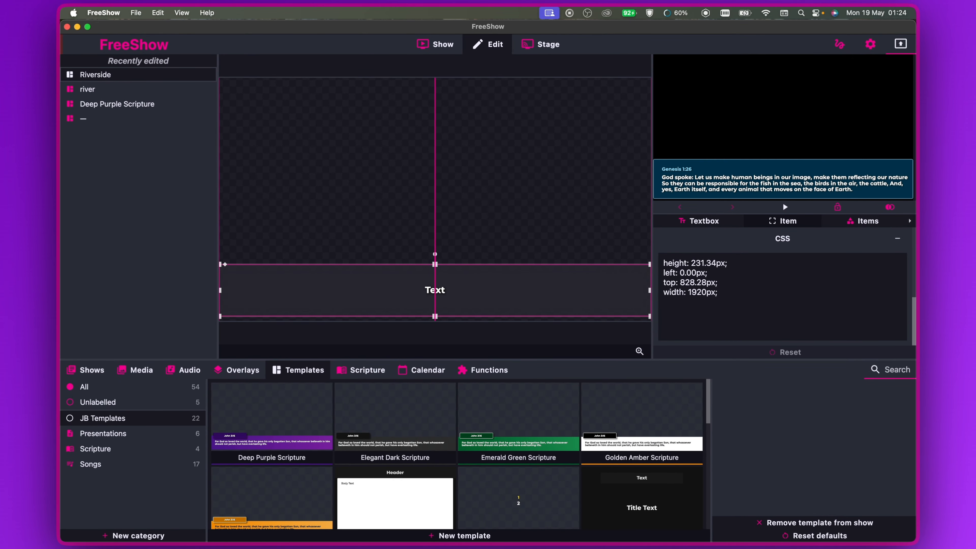
drag(580, 265, 572, 276)
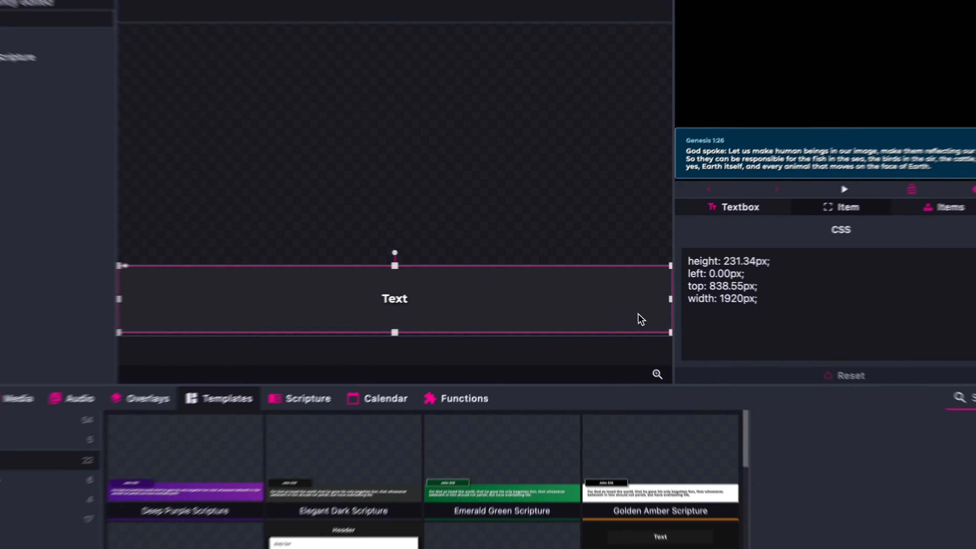
click(593, 240)
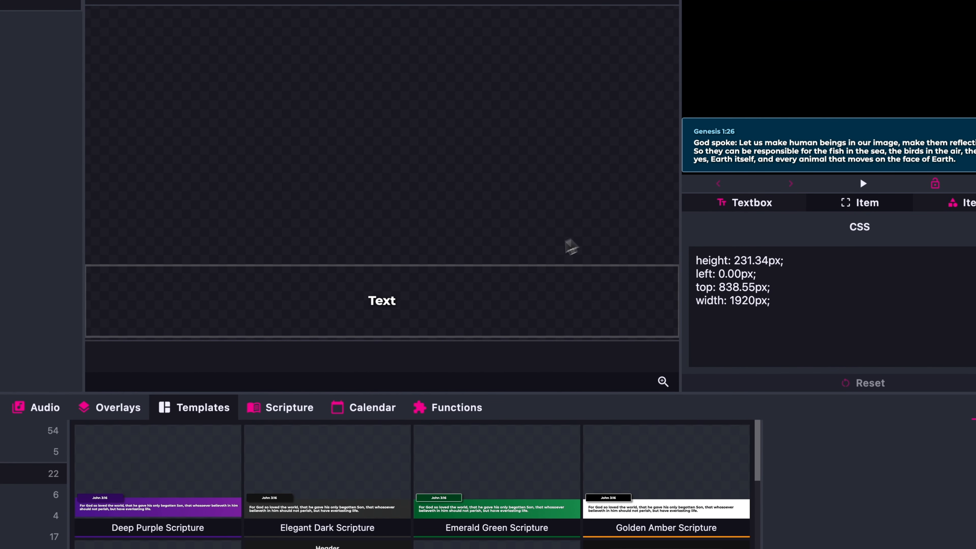
Show the text alignment options of the lower-third textbox and widen the sidebar holding its properties and the preview.
click(511, 267)
click(438, 299)
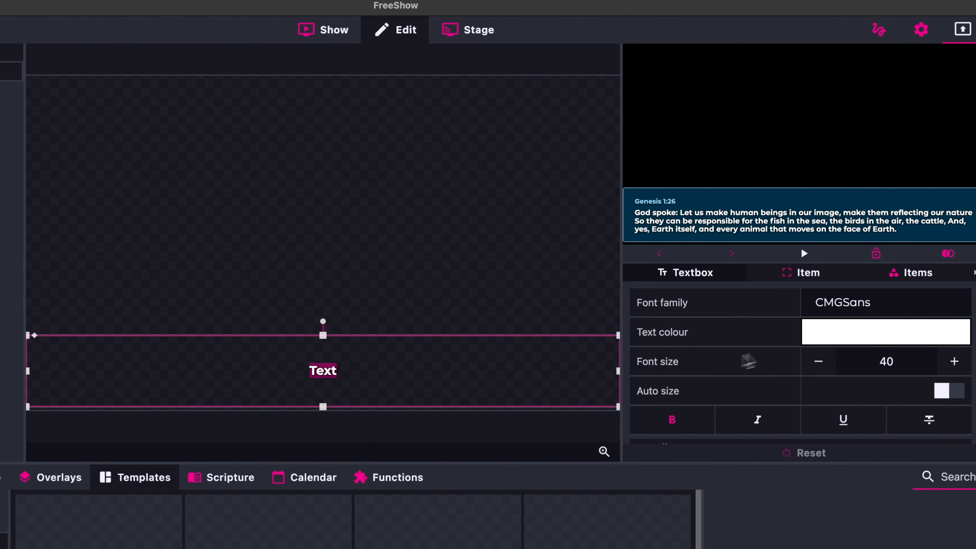
scroll(732, 382, down, 5)
scroll(726, 384, up, 4)
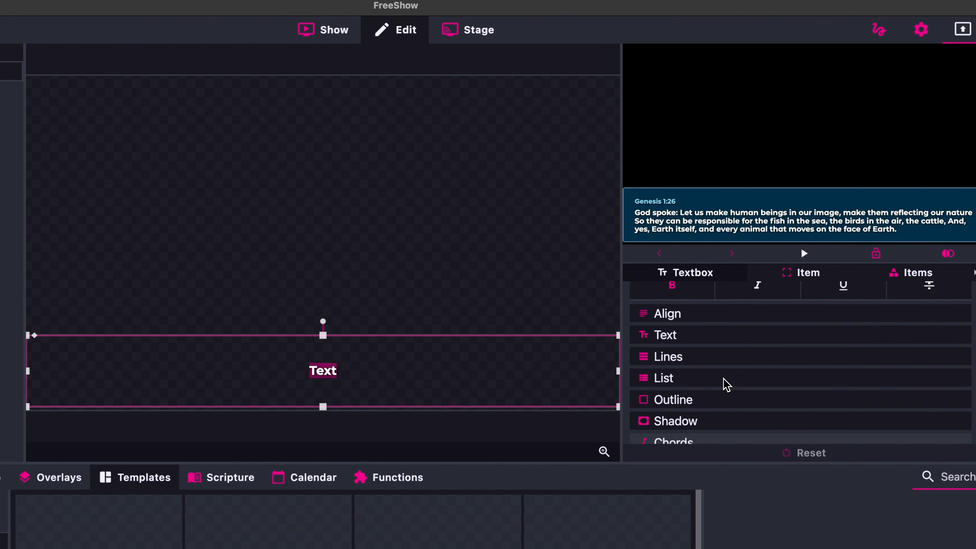
click(690, 324)
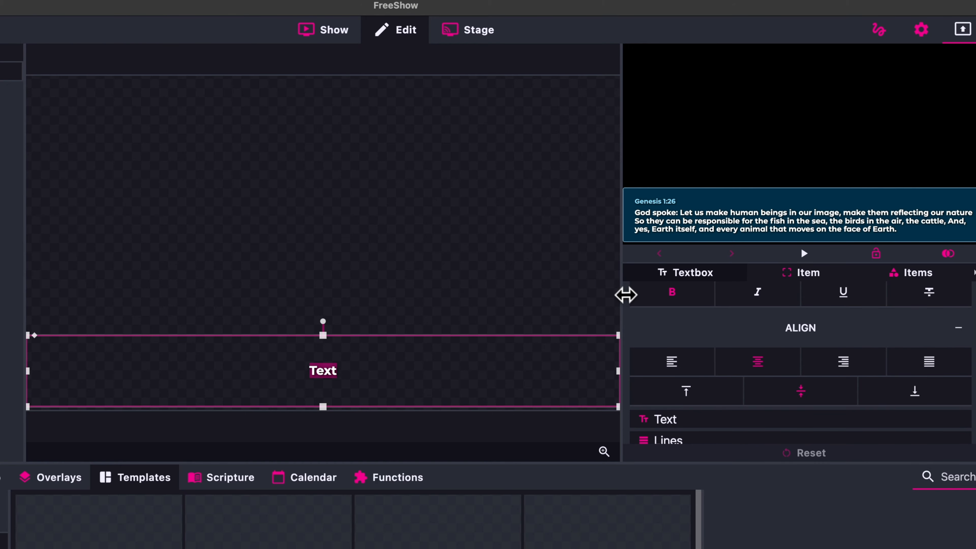
drag(622, 293, 604, 274)
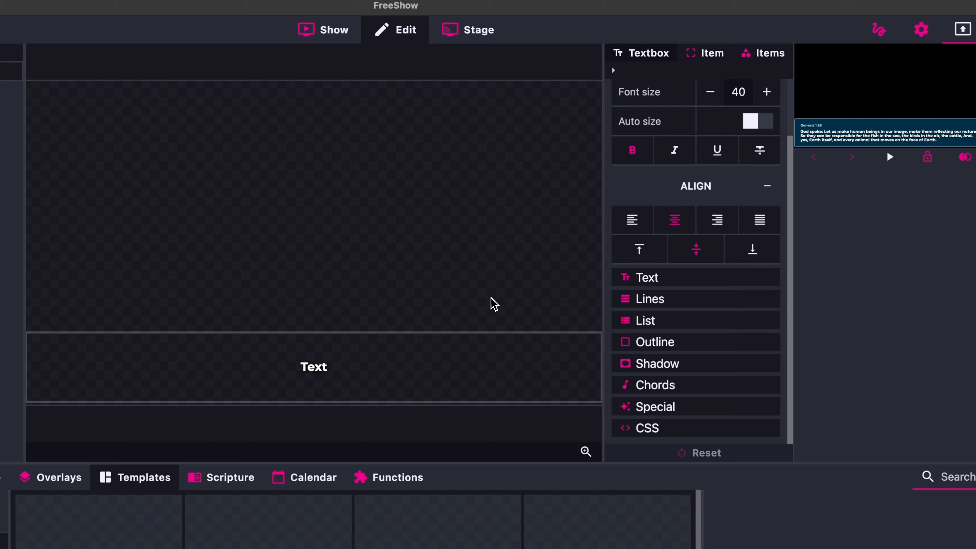
click(466, 333)
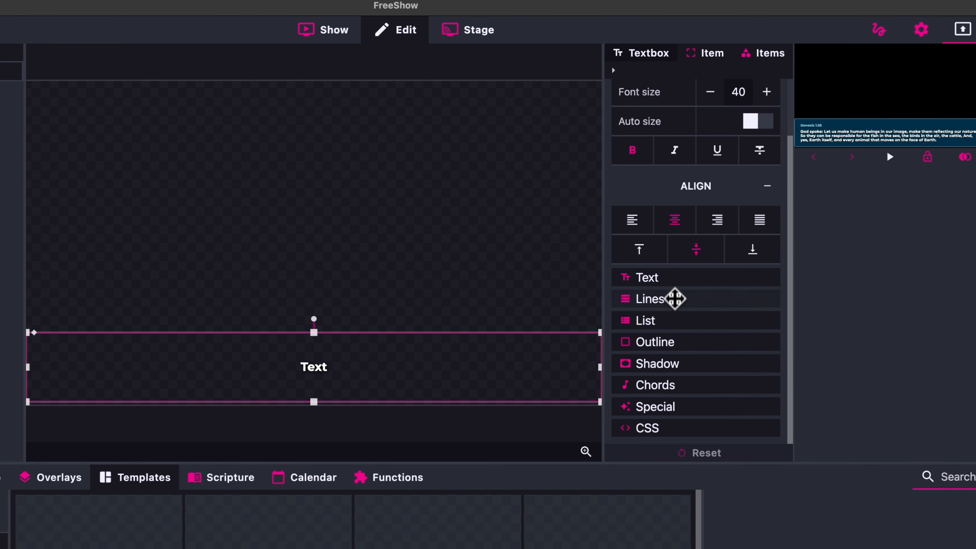
Compare the textbox's item settings with its text settings, and view the options for adding and arranging items.
click(711, 54)
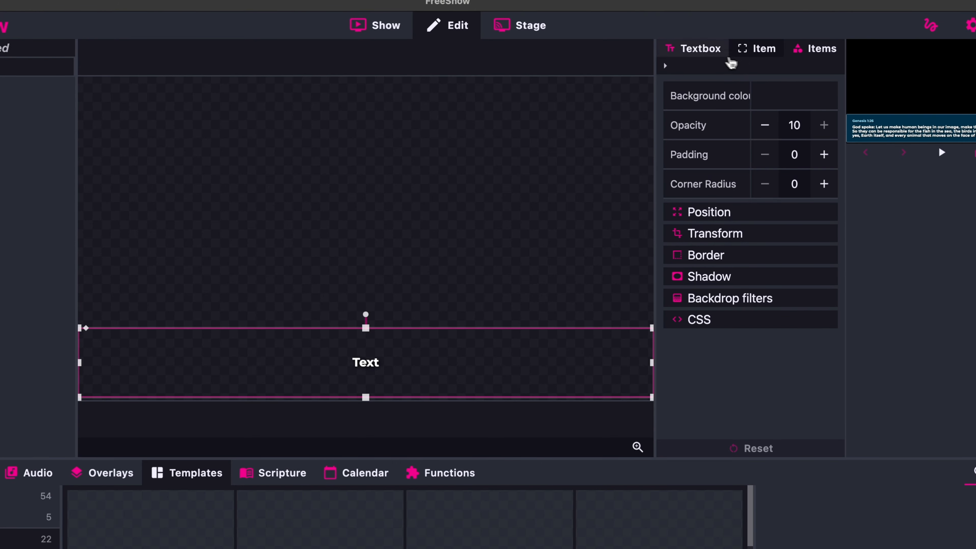
click(705, 53)
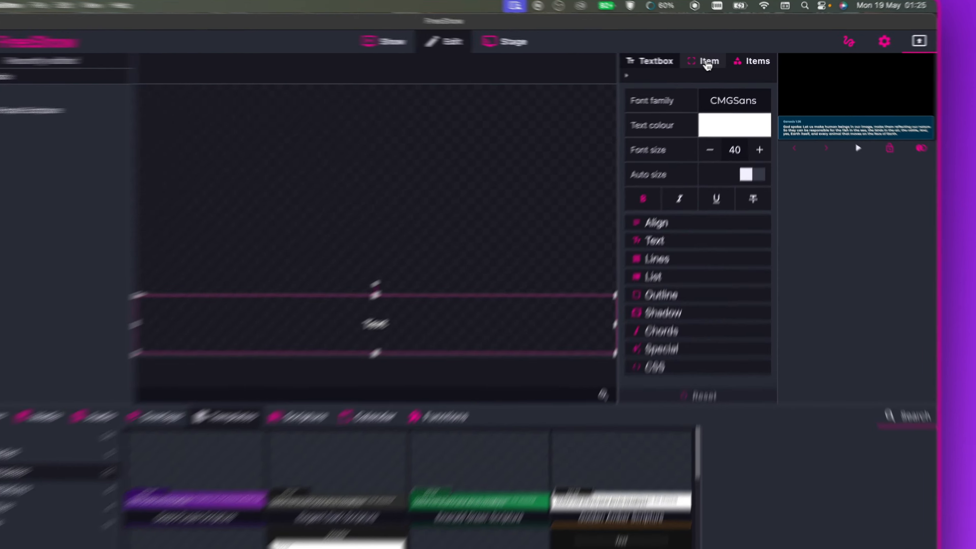
click(714, 62)
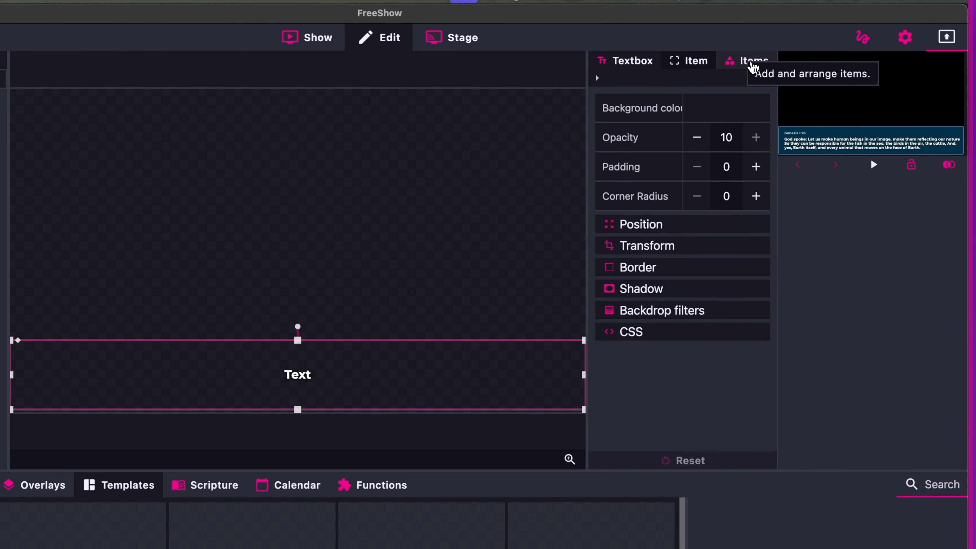
click(754, 64)
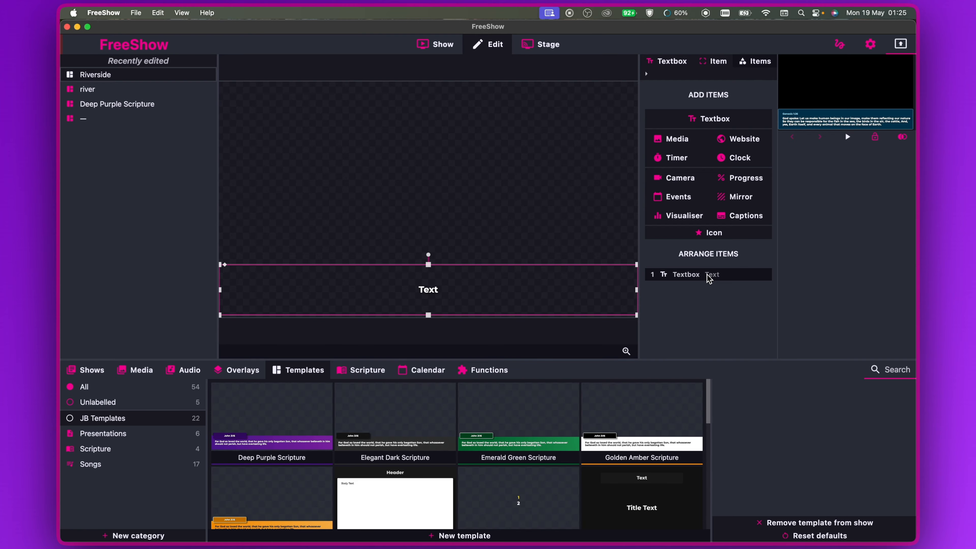
click(714, 61)
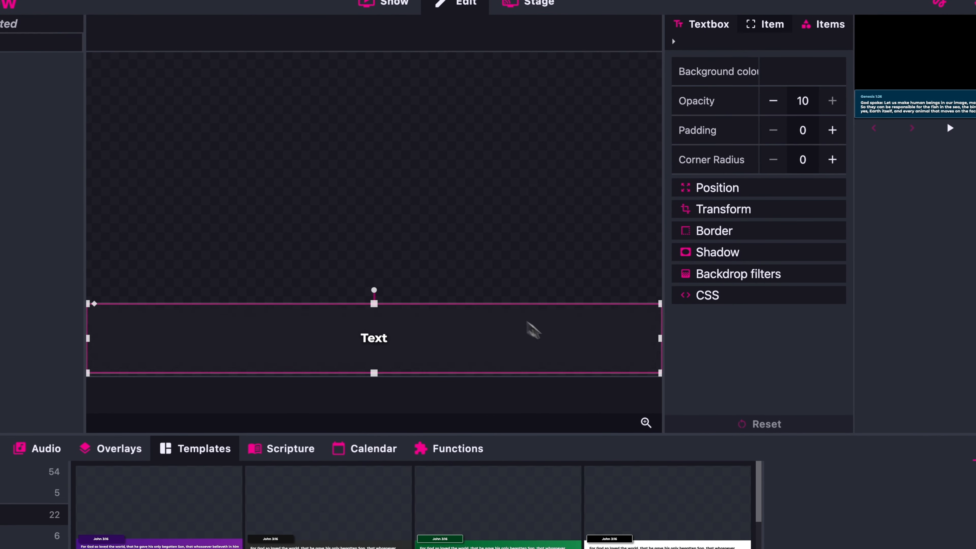
click(714, 24)
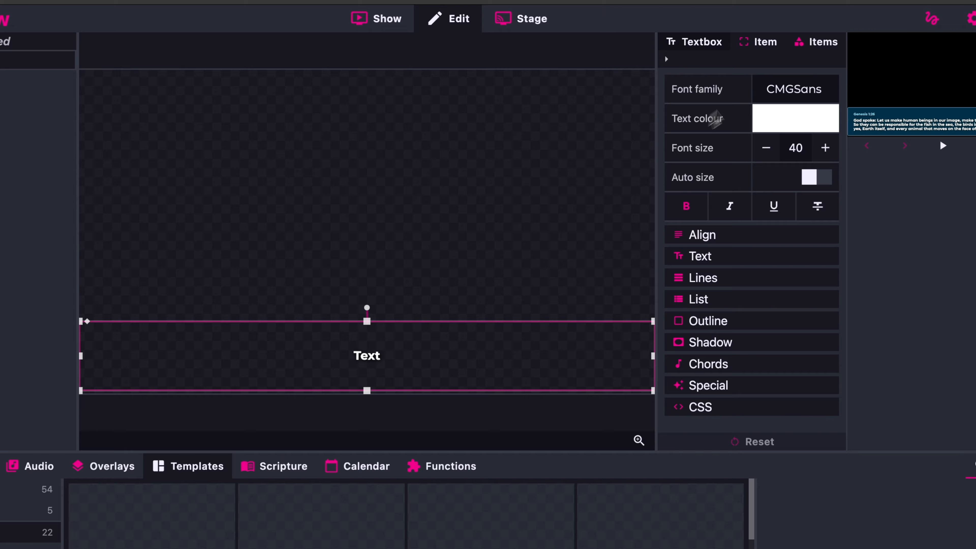
click(766, 43)
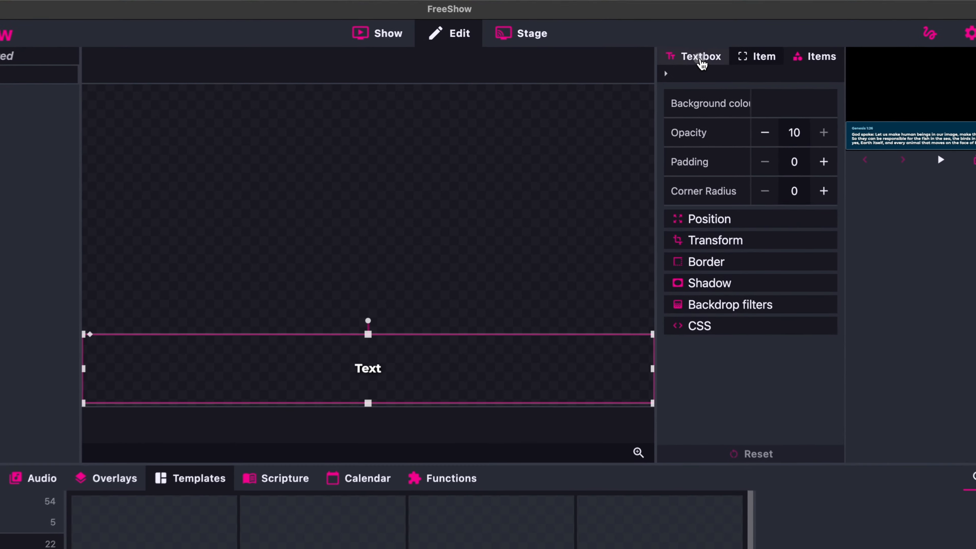
click(674, 65)
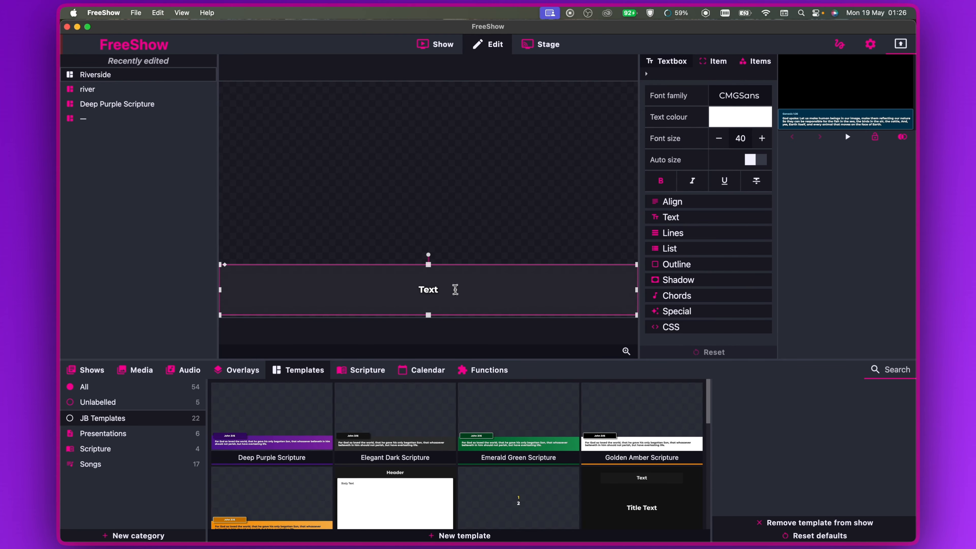
Align the text in the lower-third textbox to the left and top.
drag(455, 293, 421, 291)
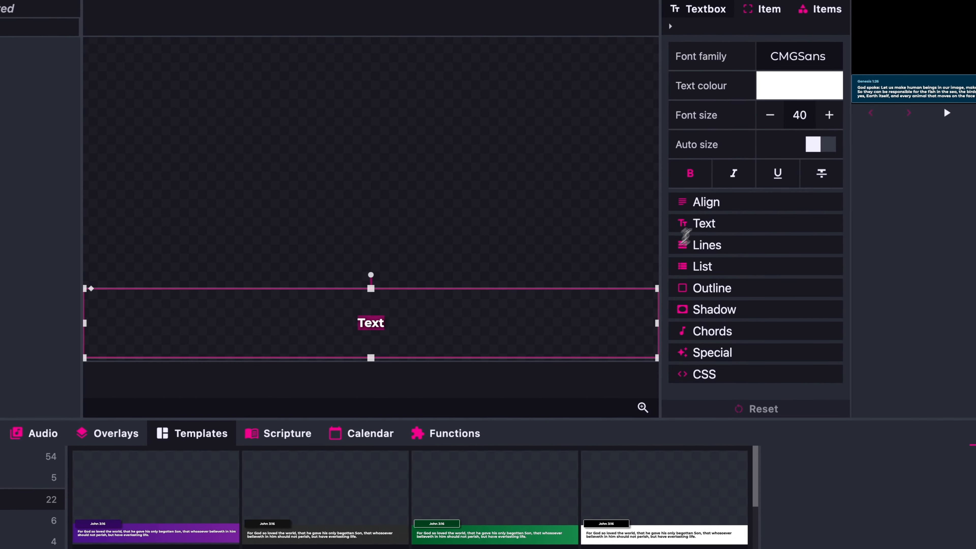
click(805, 178)
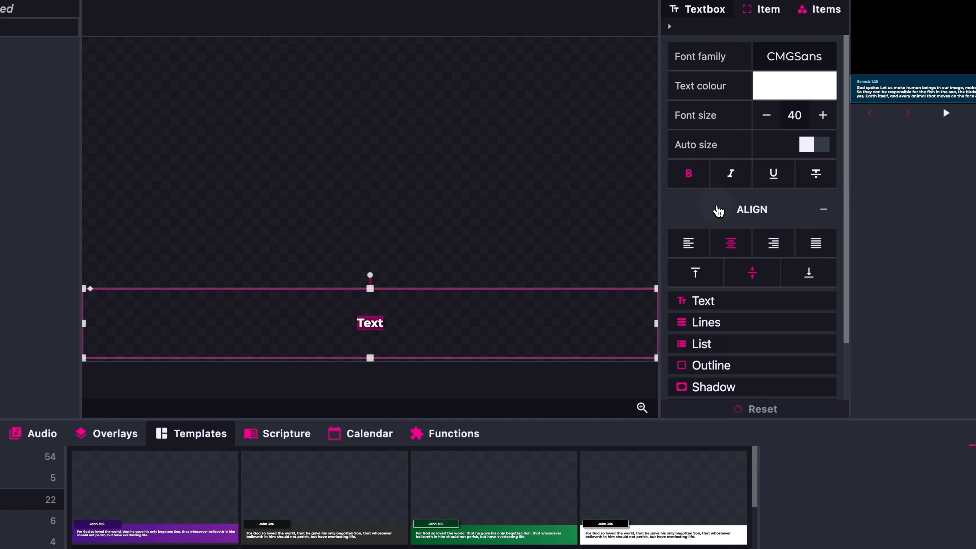
click(689, 242)
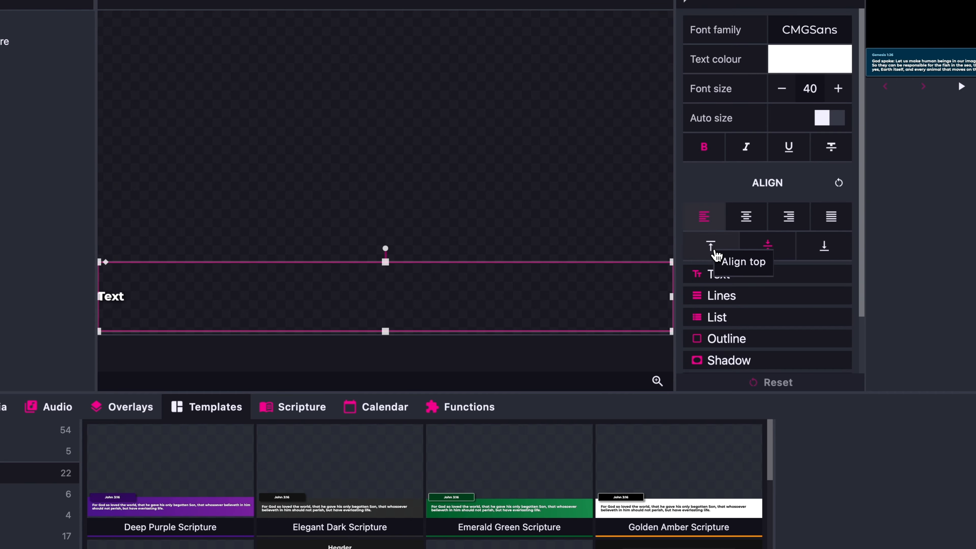
click(714, 254)
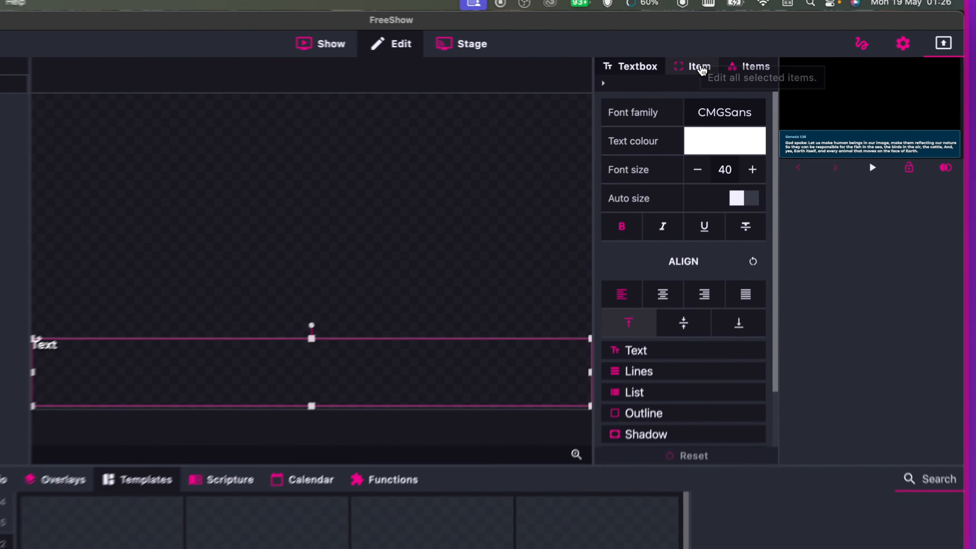
Add a padding property without a value to the textbox's item CSS.
click(700, 67)
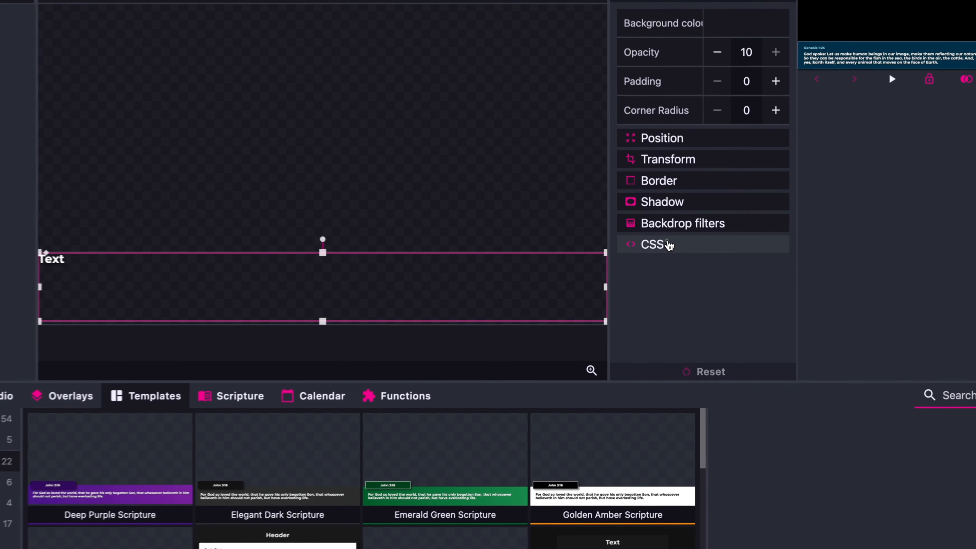
click(690, 259)
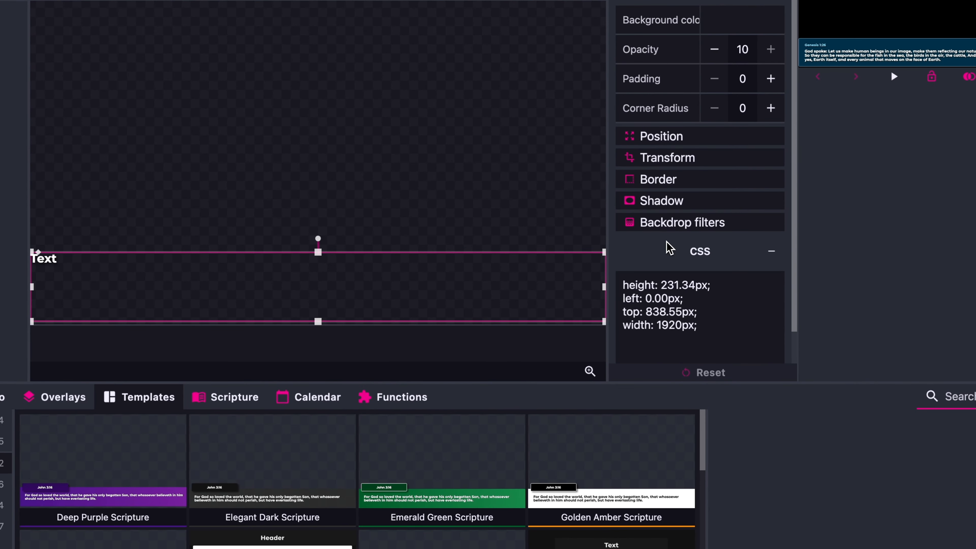
click(712, 327)
key(Return)
text(padding)
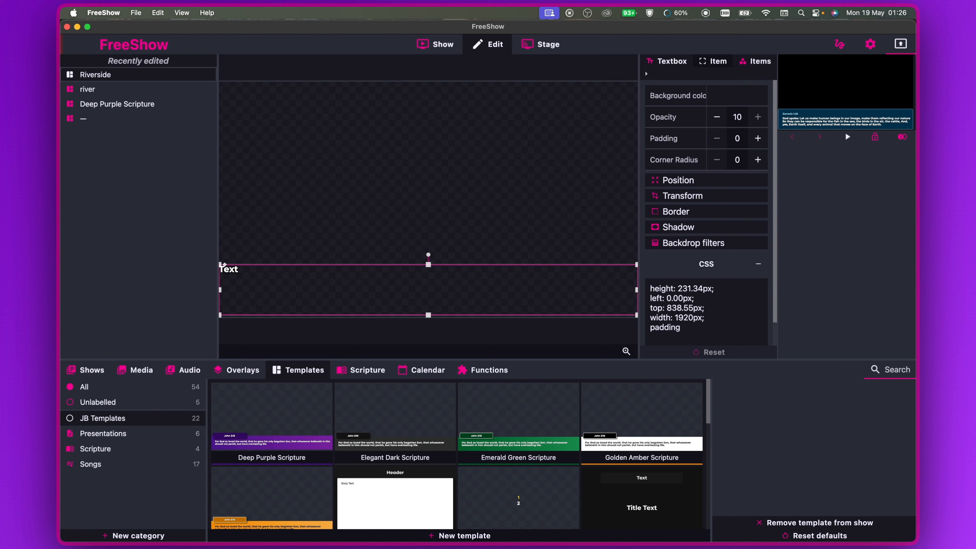
text(;)
key(BackSpace)
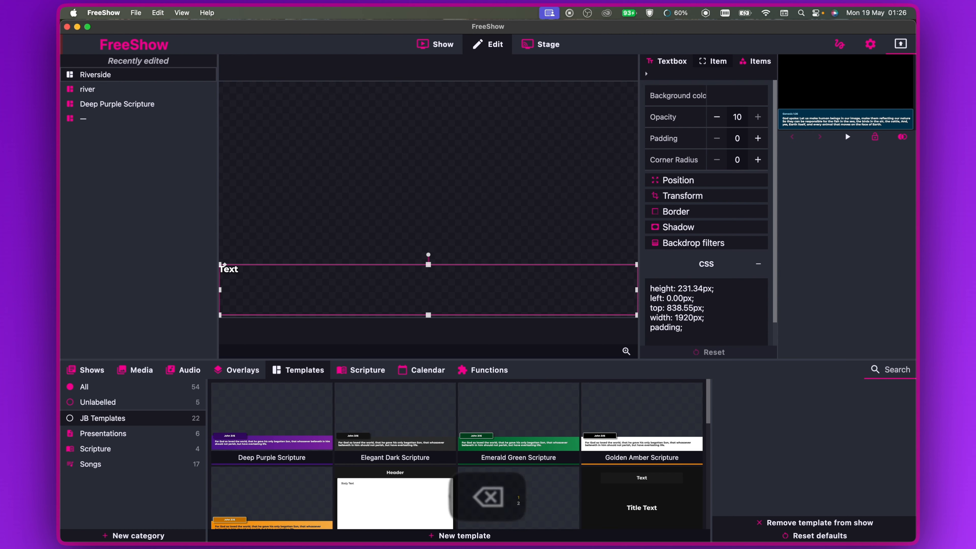
text(:)
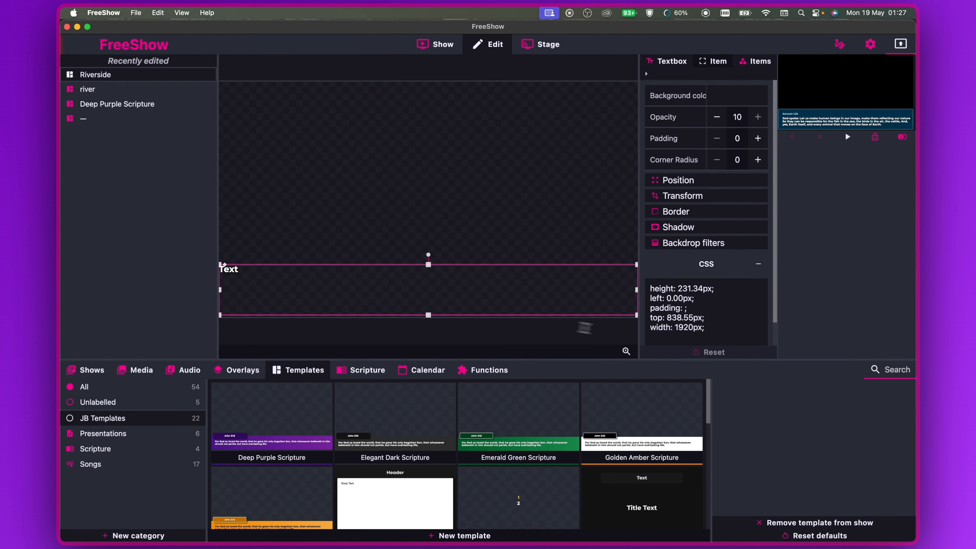
Add the line "padding: 100px 20px 20px 60px;" to the textbox's item CSS and apply it.
scroll(713, 330, down, 1)
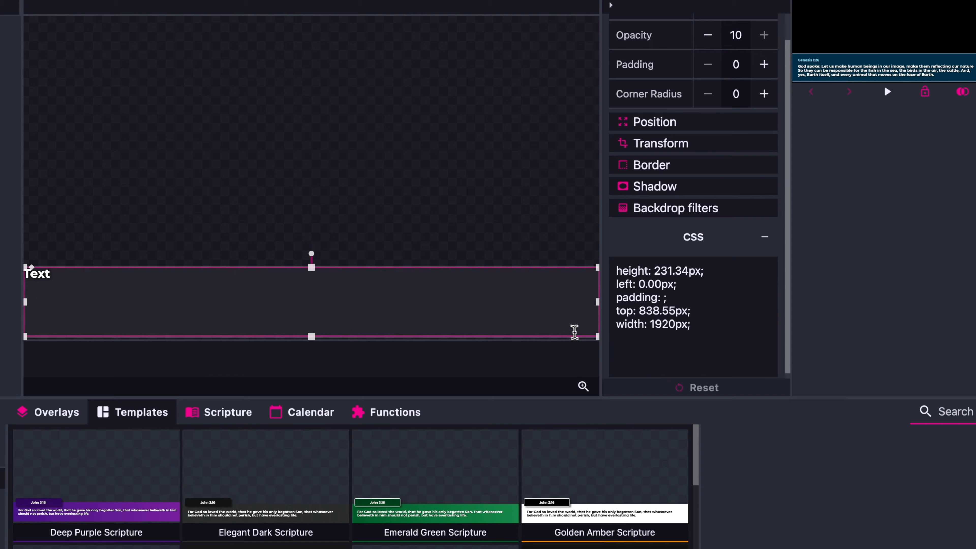
click(702, 361)
key(Return)
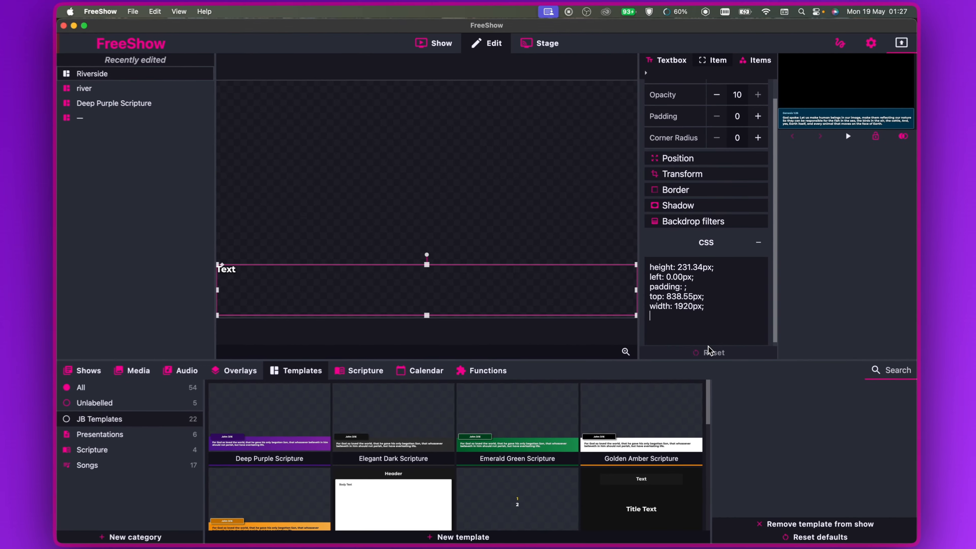
text(padding: 100p)
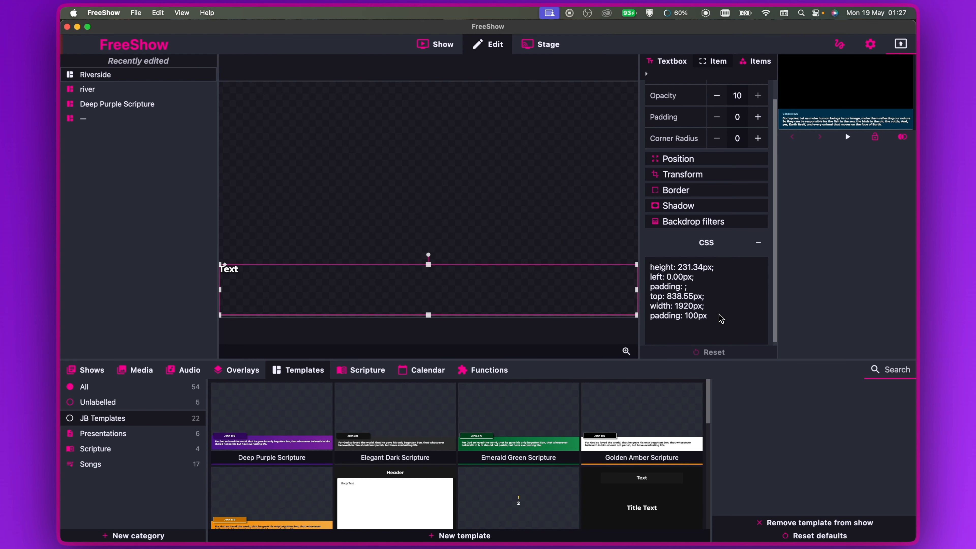
text(x 20)
text(px 20px 60px;)
click(714, 340)
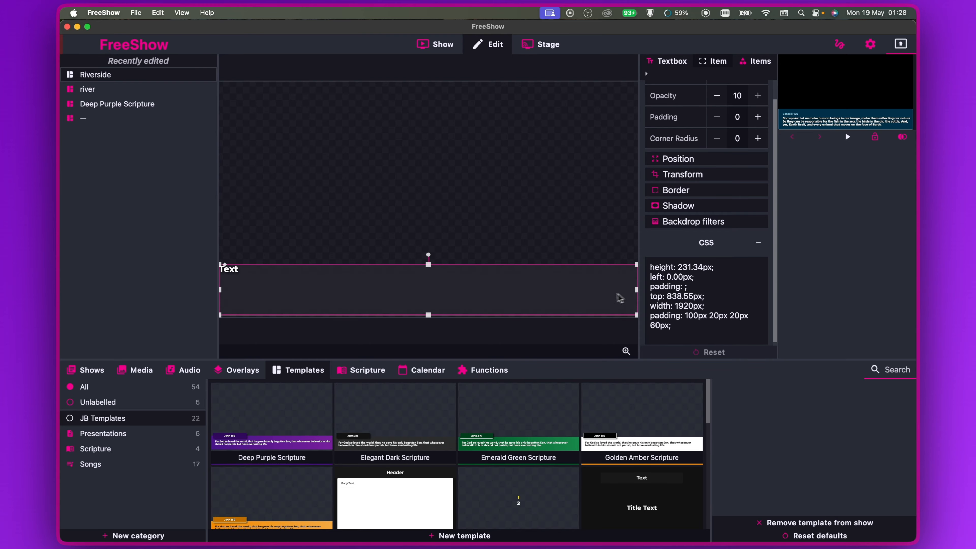
click(570, 323)
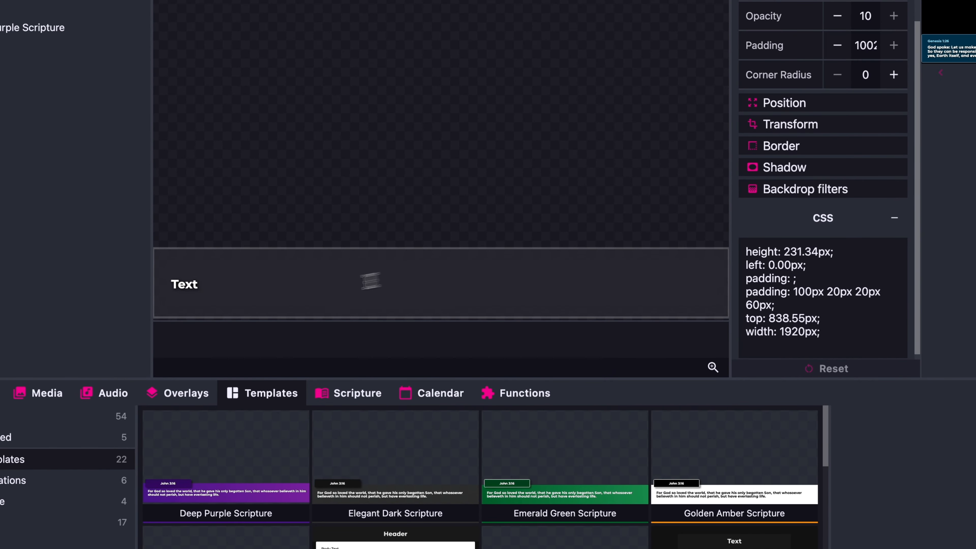
Inspect the padded text area inside the lower-third textbox and select its text.
click(265, 291)
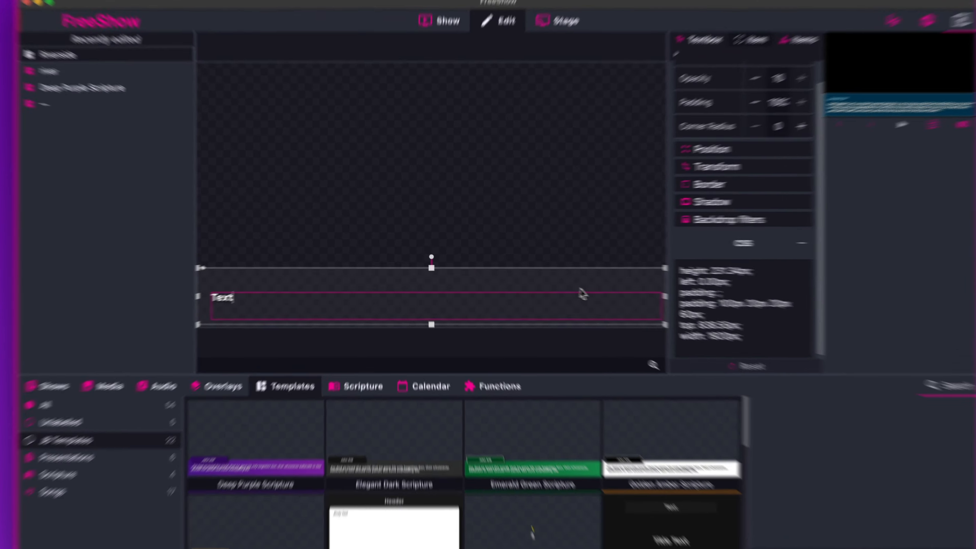
click(579, 239)
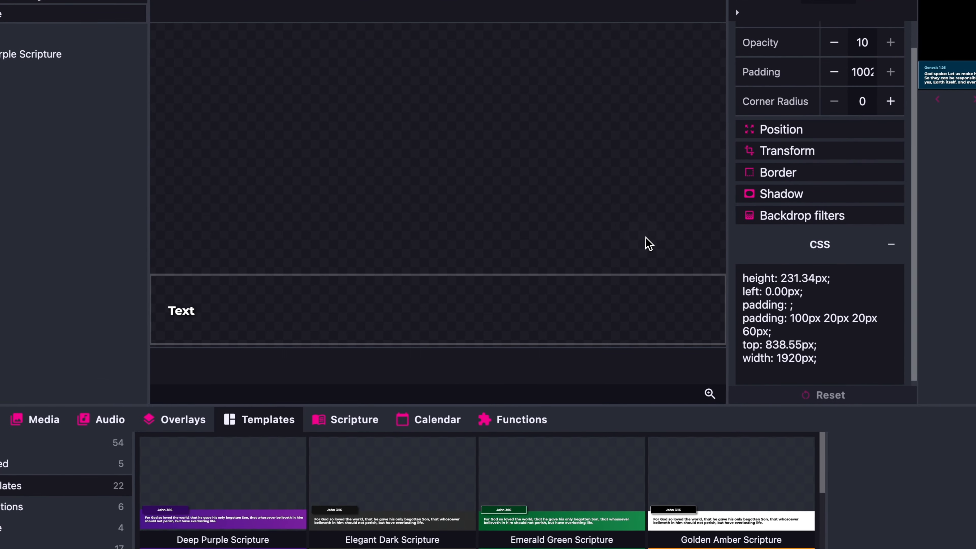
click(238, 313)
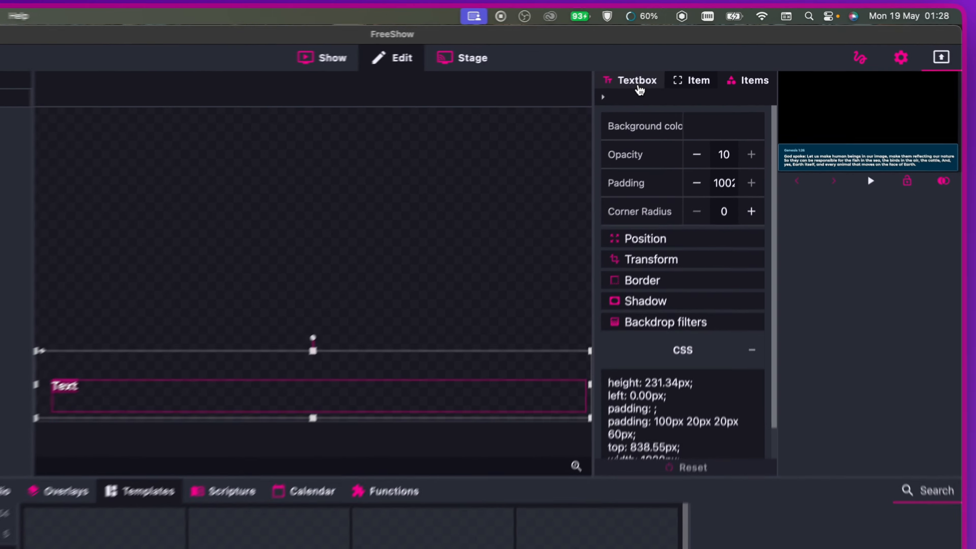
Set the lower-third textbox's background colour to black.
click(669, 61)
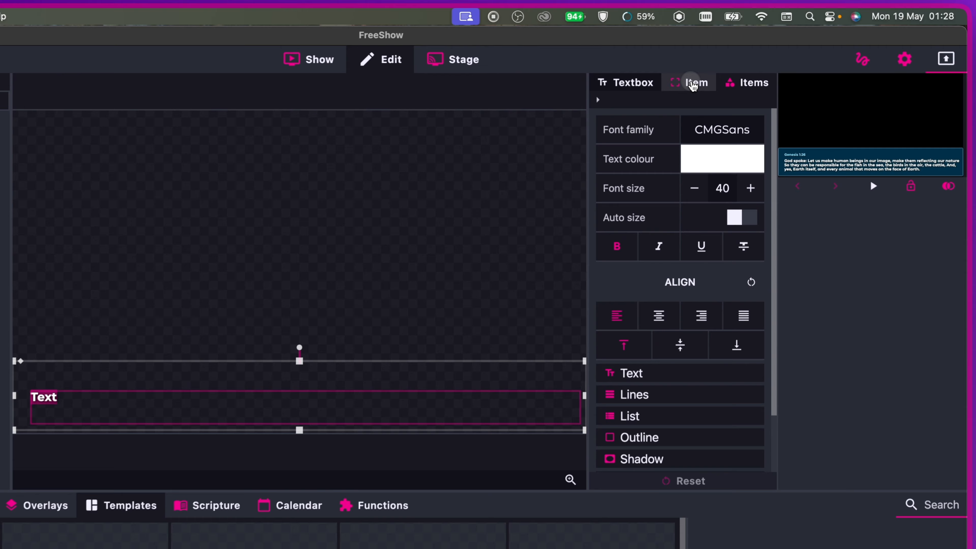
click(693, 85)
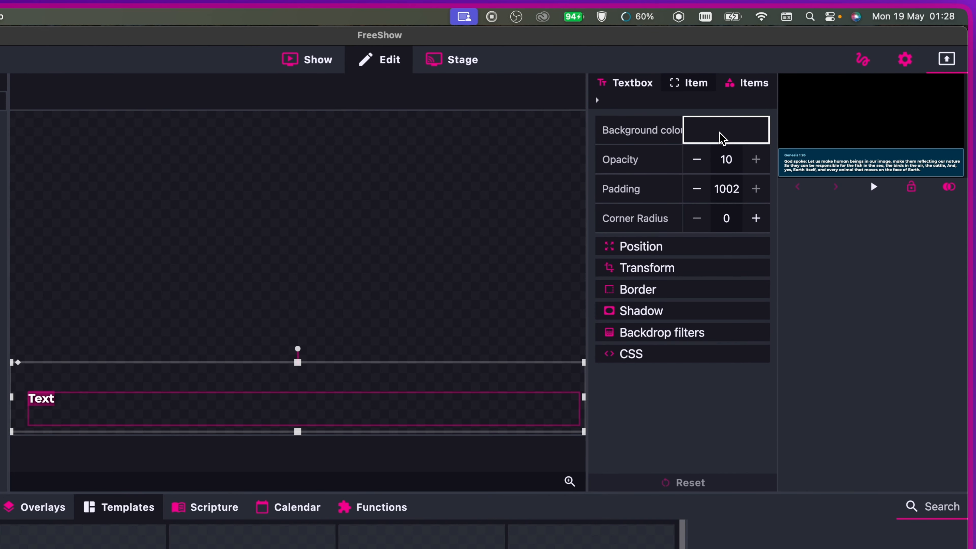
click(723, 138)
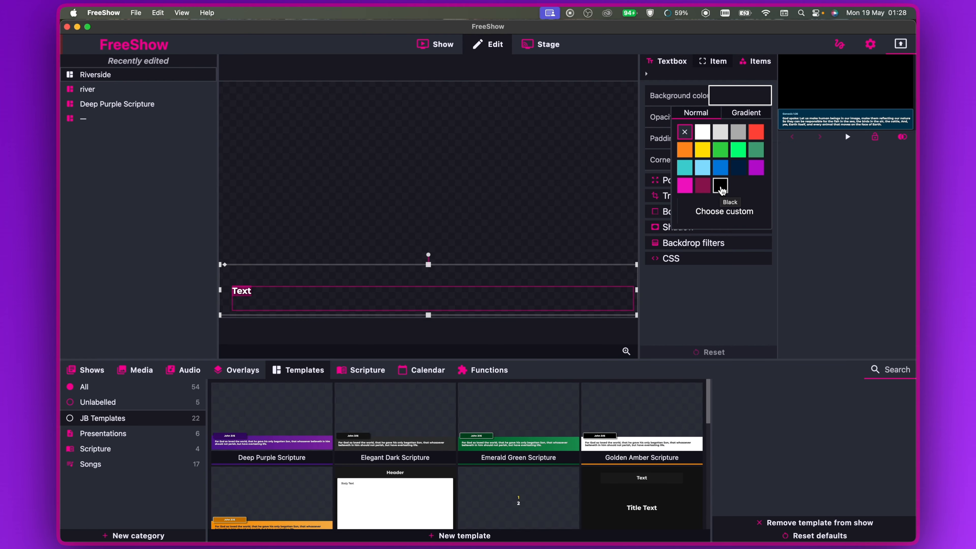
click(722, 187)
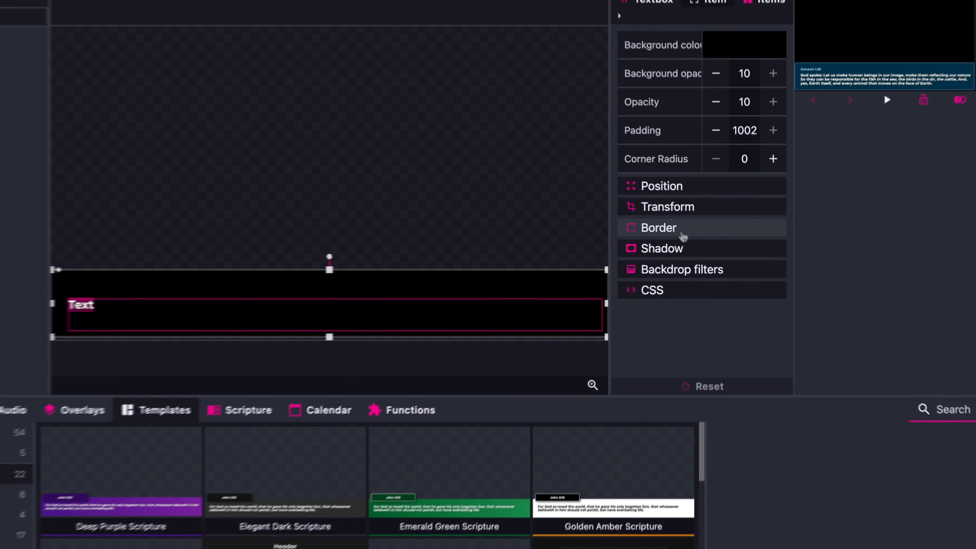
Give the lower-third textbox a solid white border with a width of 4.
click(695, 238)
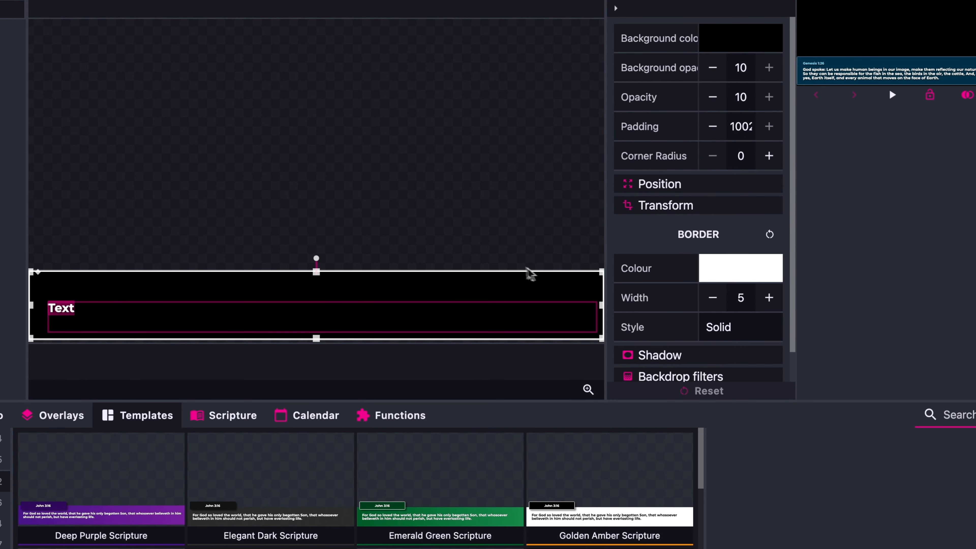
click(714, 301)
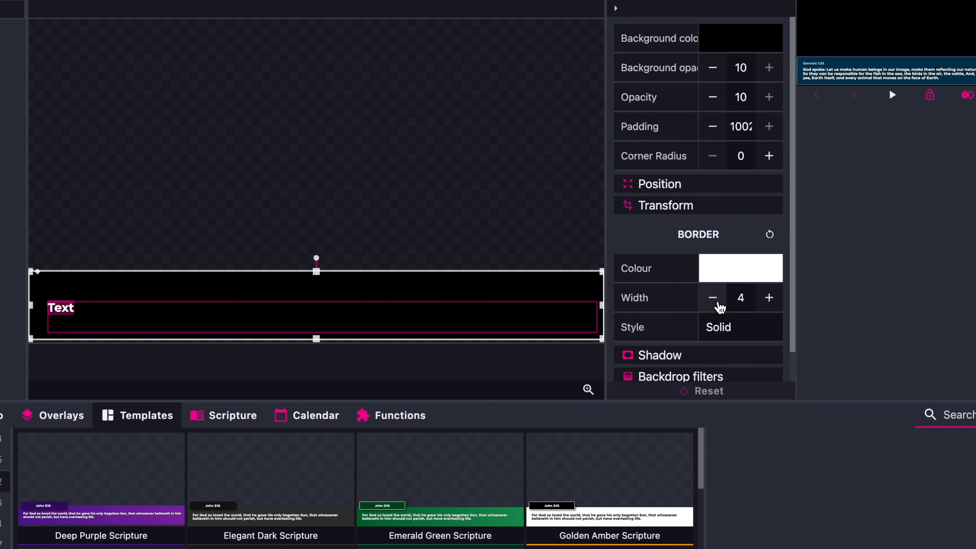
click(717, 304)
click(717, 304)
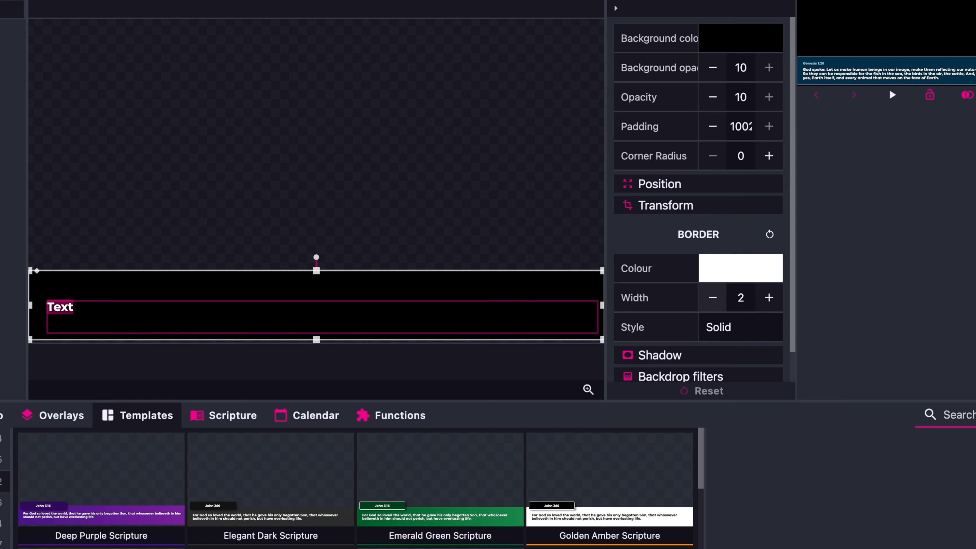
click(770, 303)
click(770, 302)
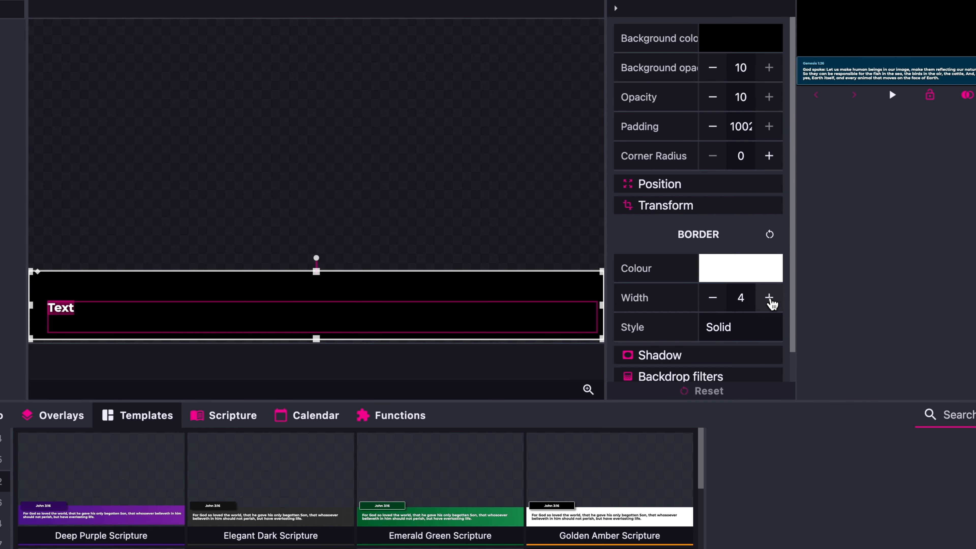
click(771, 303)
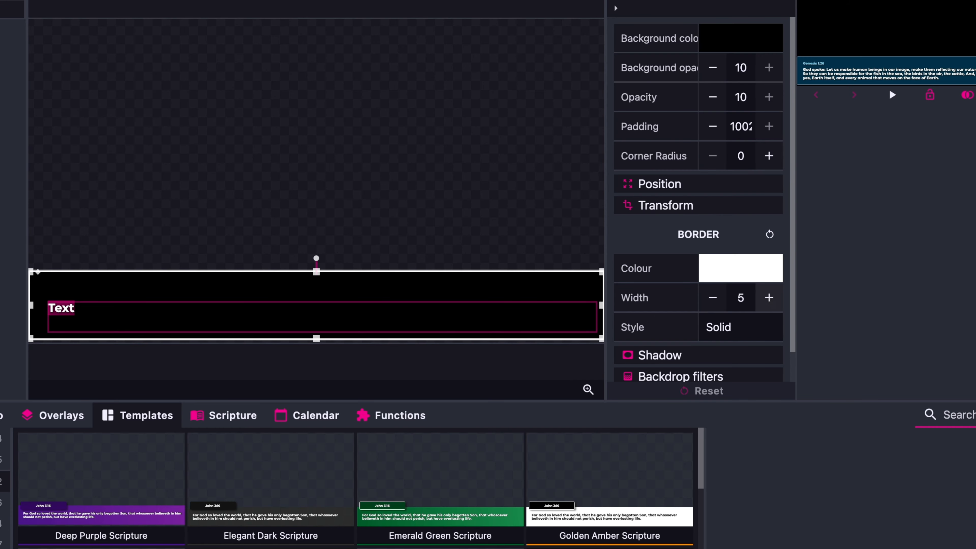
click(717, 304)
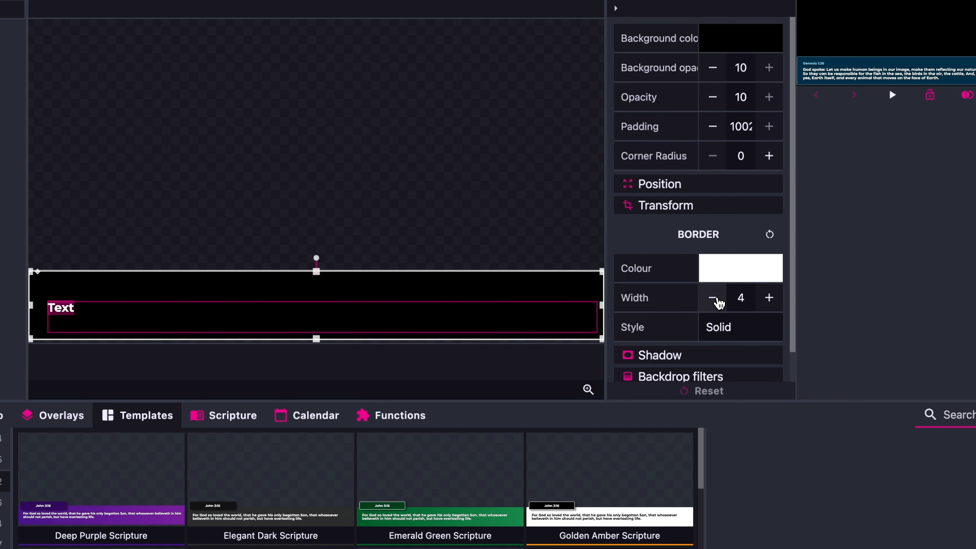
click(717, 304)
click(775, 303)
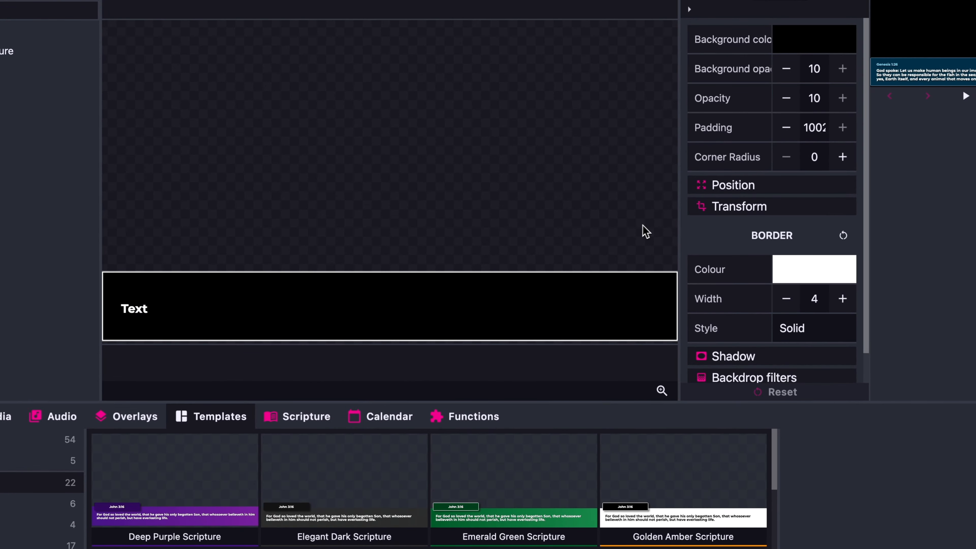
Make the lower-third textbox slightly taller by raising its upper edge.
click(396, 314)
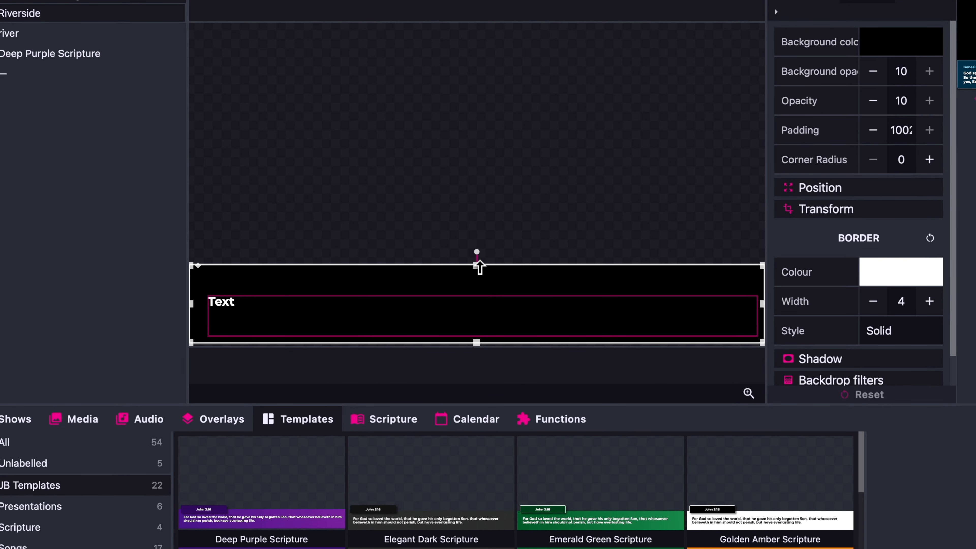
drag(480, 266, 480, 267)
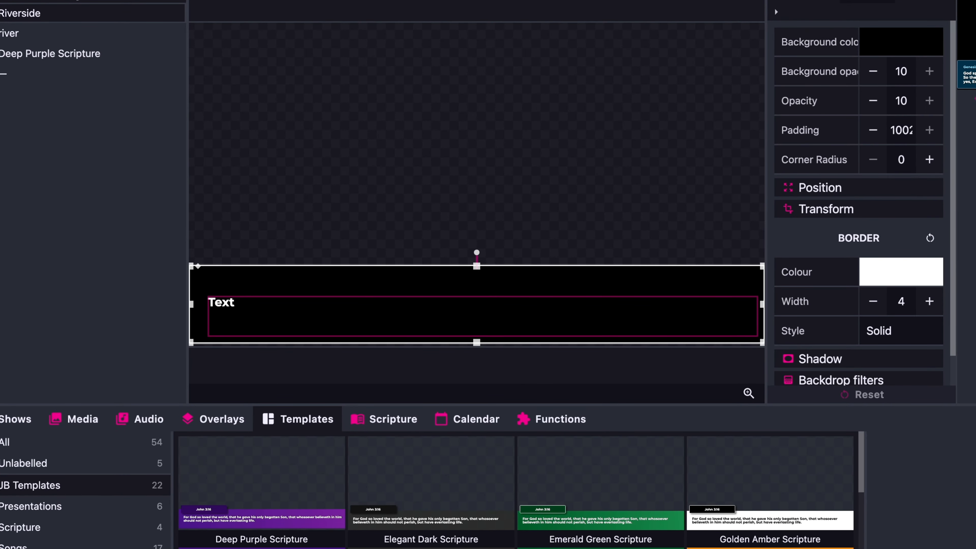
click(525, 224)
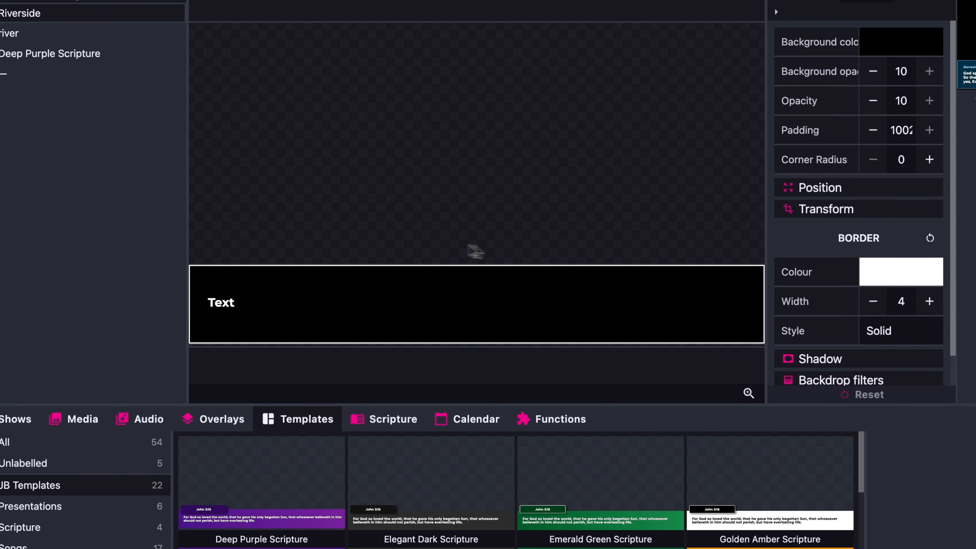
Replace the placeholder text in the lower-third textbox with "Scripture text".
click(250, 297)
drag(246, 300, 189, 307)
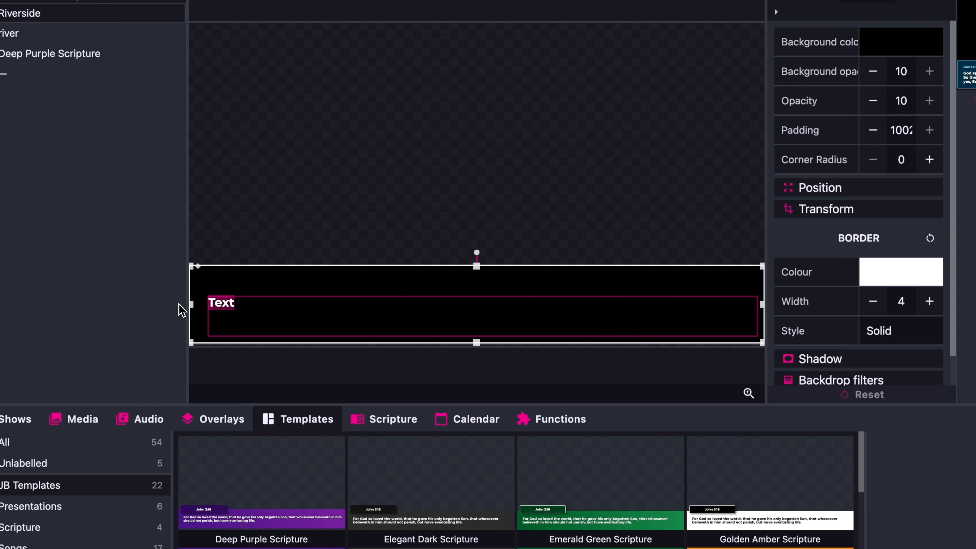
text(Scripture t)
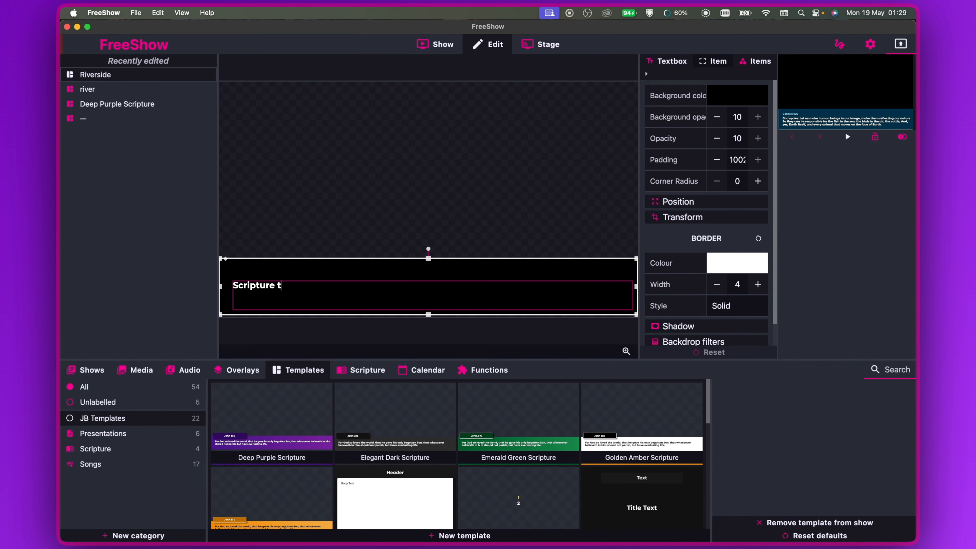
click(325, 242)
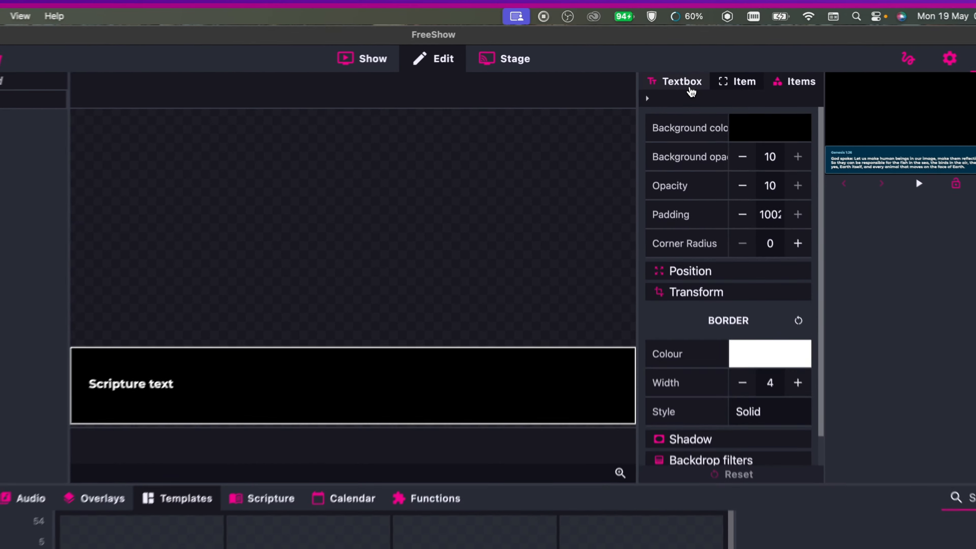
Add a second textbox to the Riverside template.
click(670, 61)
click(757, 60)
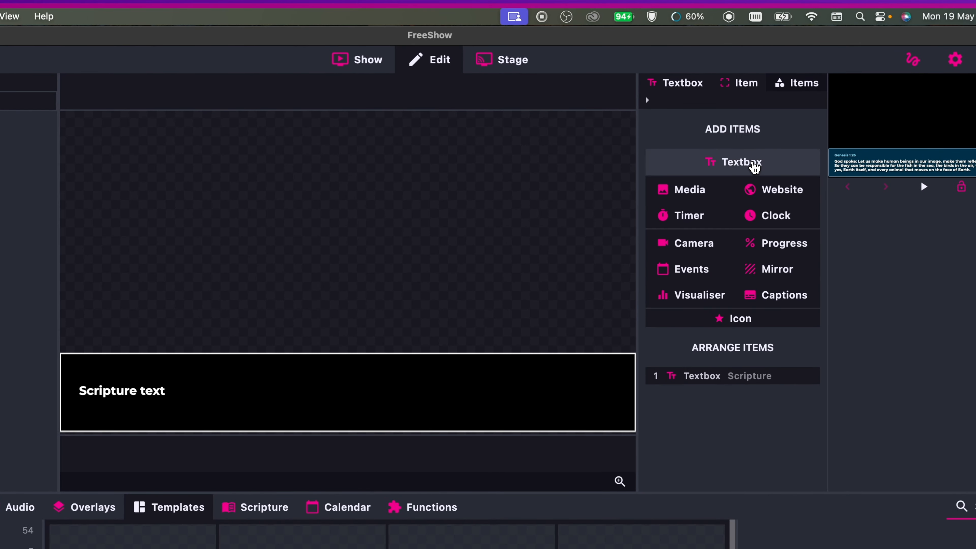
click(749, 162)
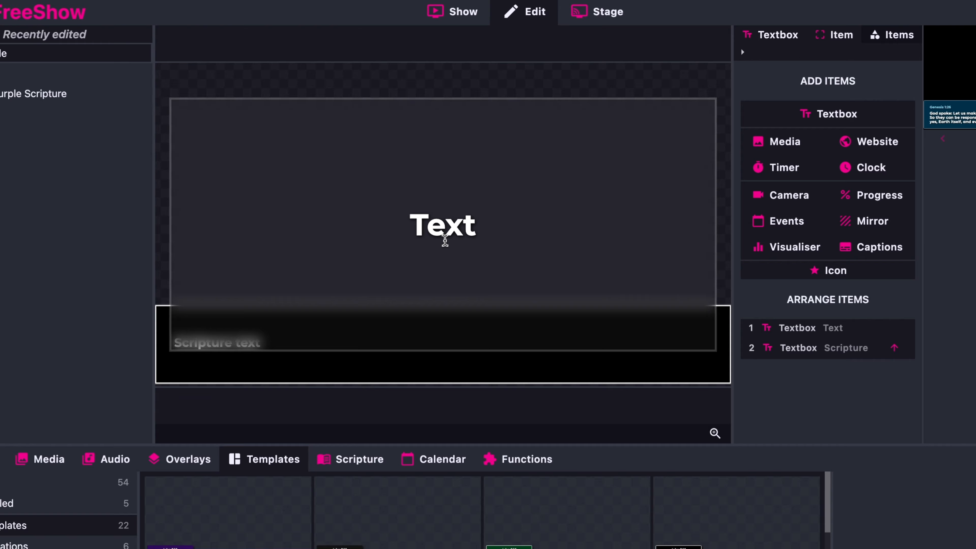
Replace the new textbox's placeholder text with "Reference".
click(349, 286)
drag(383, 283, 267, 271)
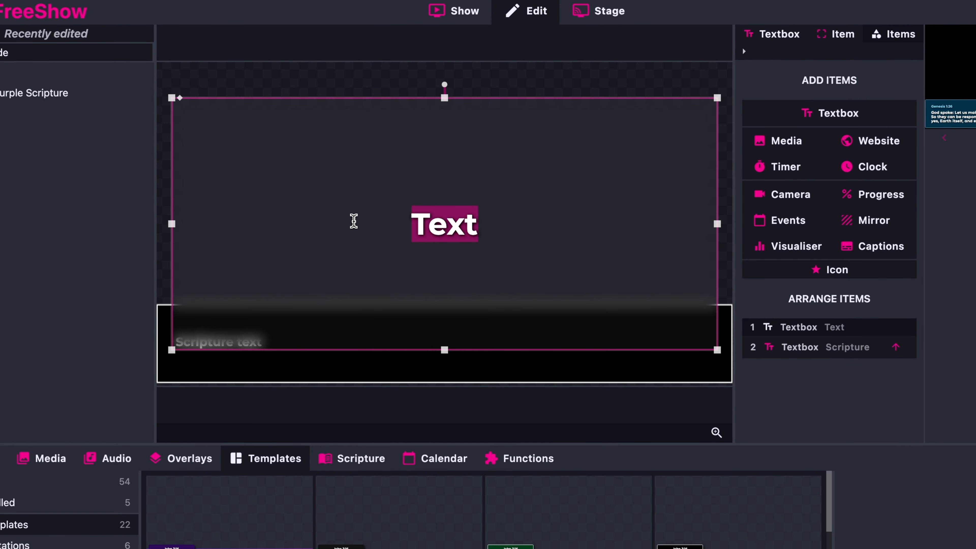
text(RE)
key(shift+BackSpace)
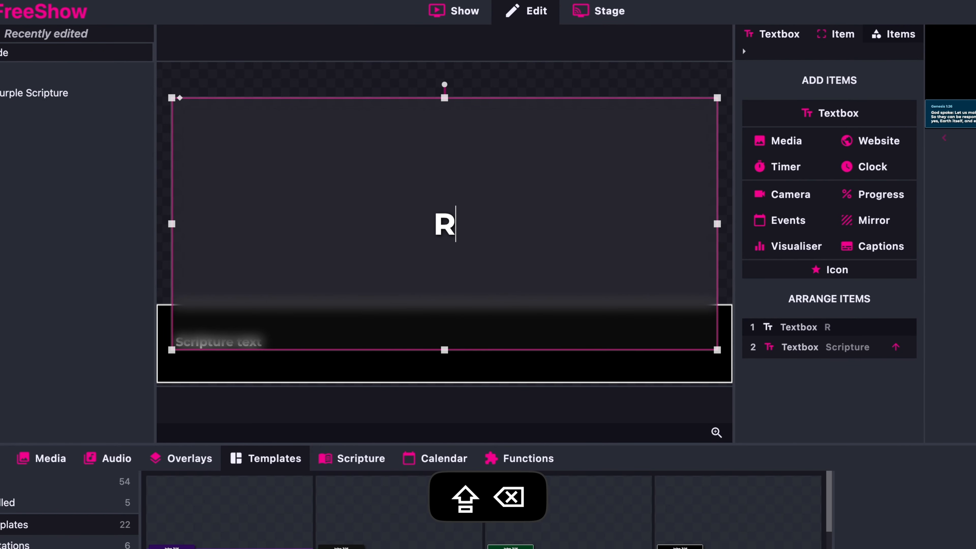
text(eference)
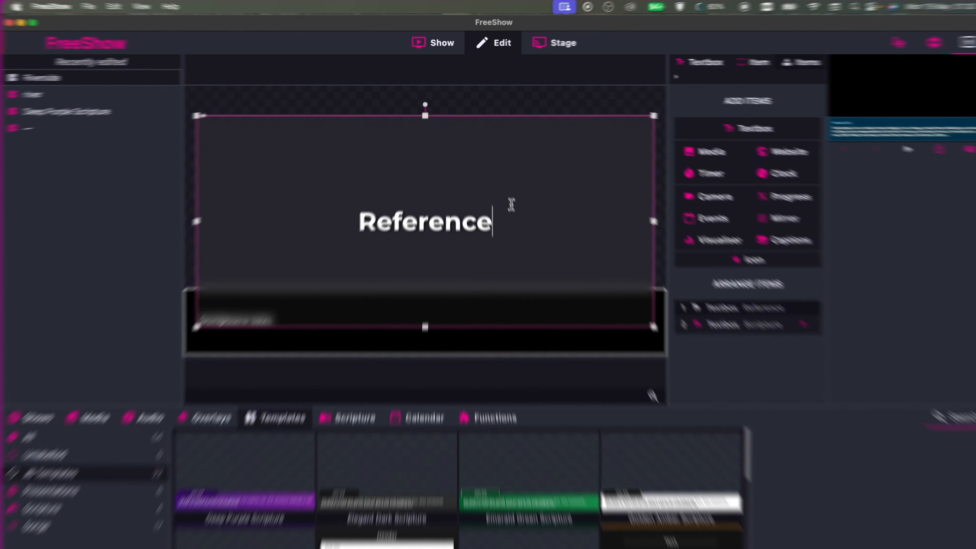
Set the font size of the "Reference" text to 35.
drag(496, 198, 370, 184)
drag(341, 233, 313, 233)
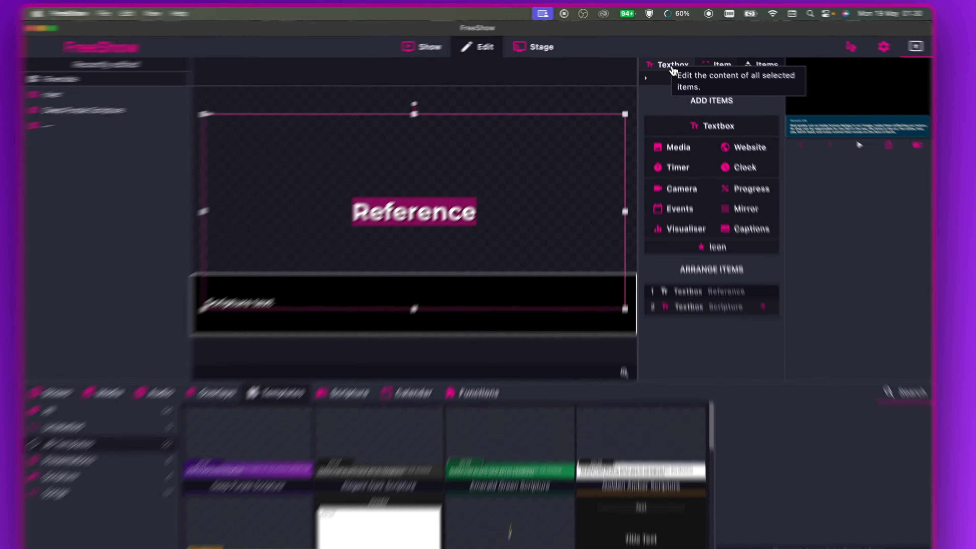
click(672, 67)
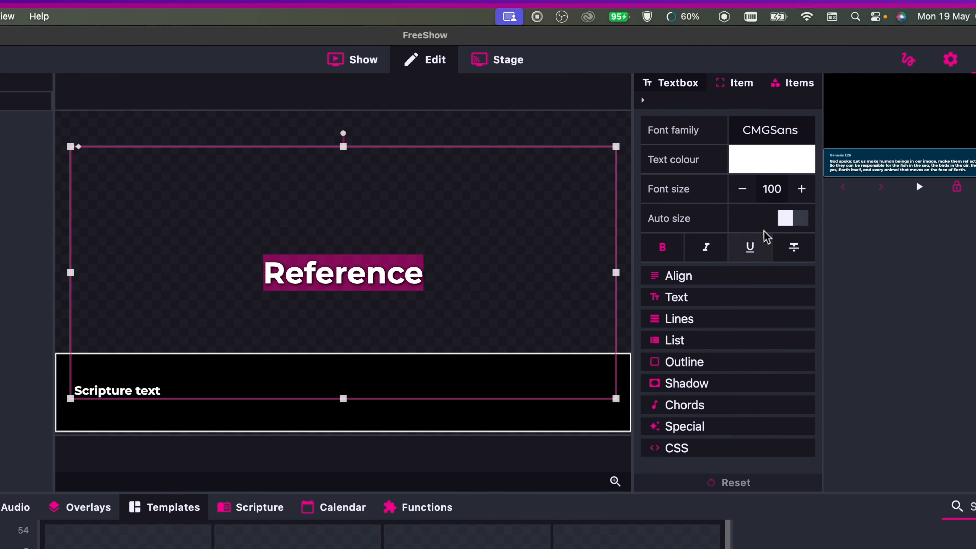
click(771, 189)
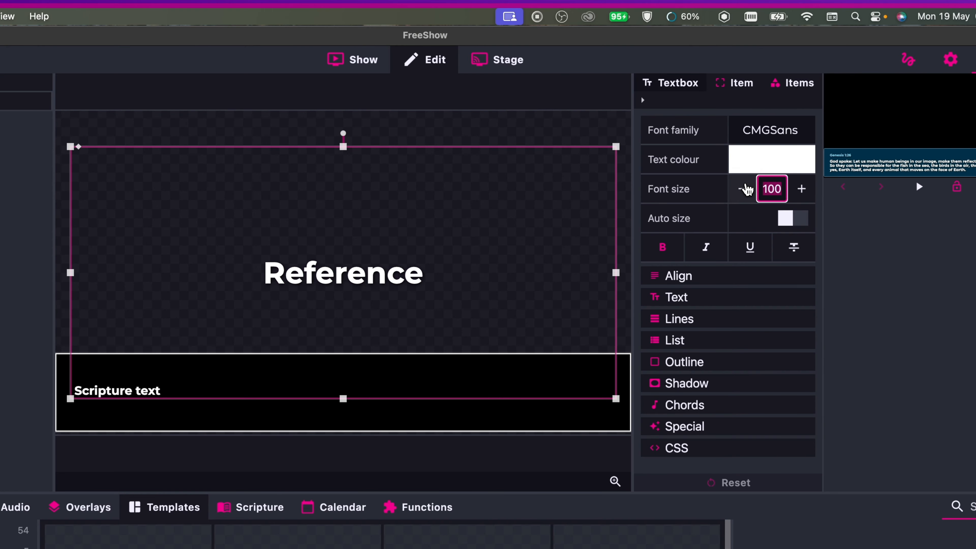
text(35)
key(Return)
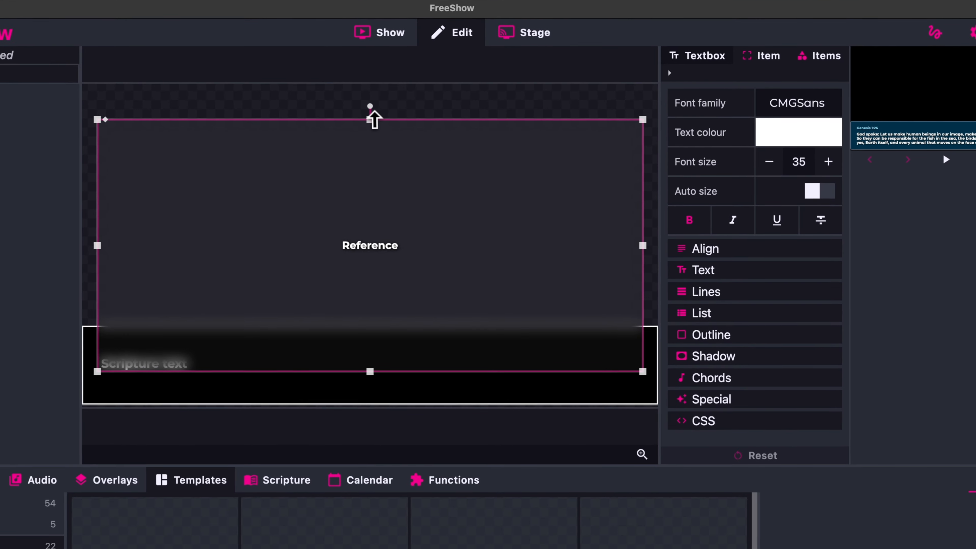
Lower the Reference textbox's upper edge and align its text to the left and bottom.
drag(344, 146, 344, 204)
click(709, 250)
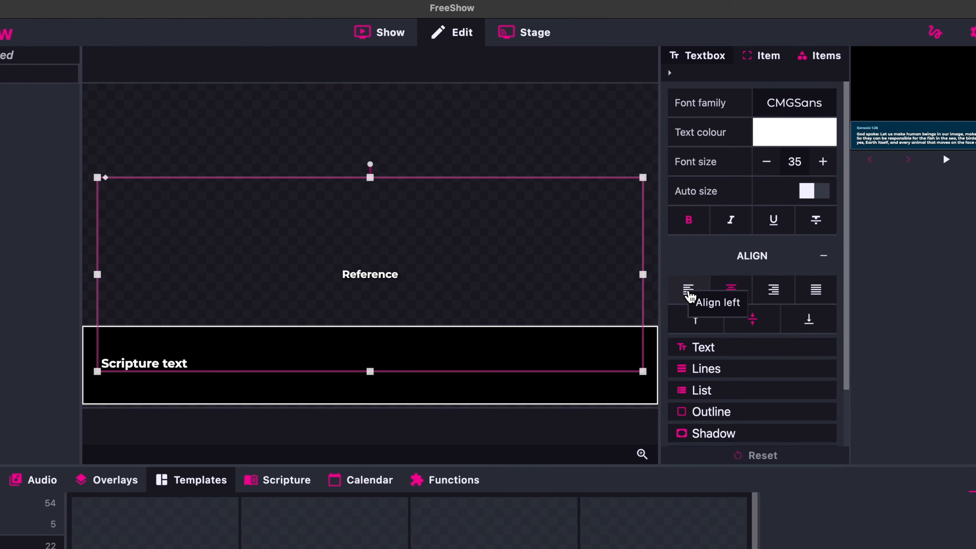
click(689, 296)
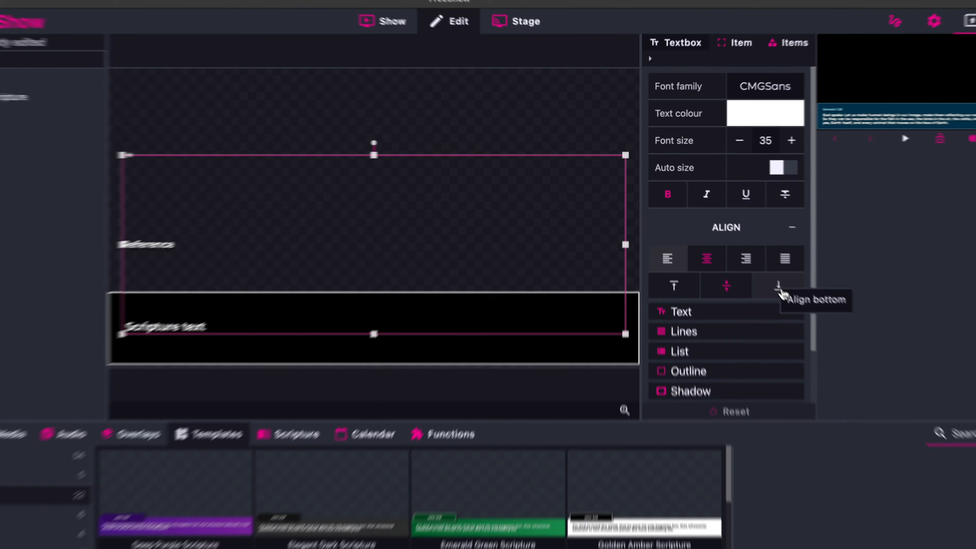
click(749, 257)
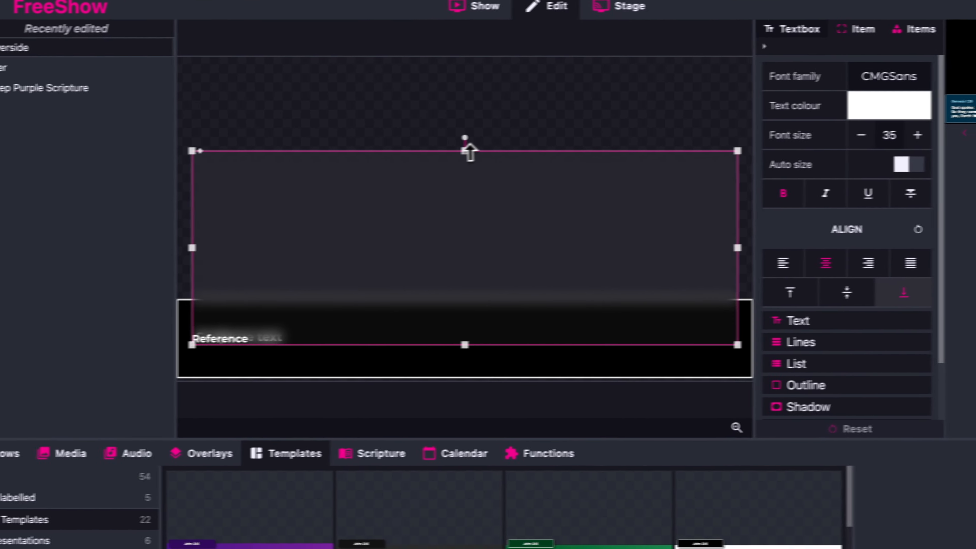
Shorten the Reference textbox to about 151 px high and move it just above the black scripture box.
drag(353, 158, 372, 299)
mouse_move(499, 292)
mouse_down()
mouse_move(503, 321)
mouse_move(482, 296)
mouse_up()
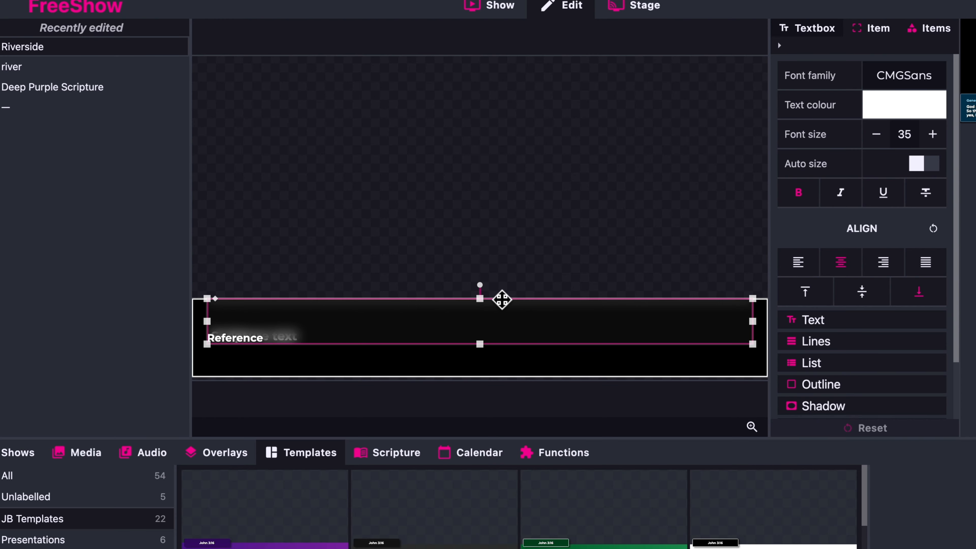
drag(501, 299, 501, 227)
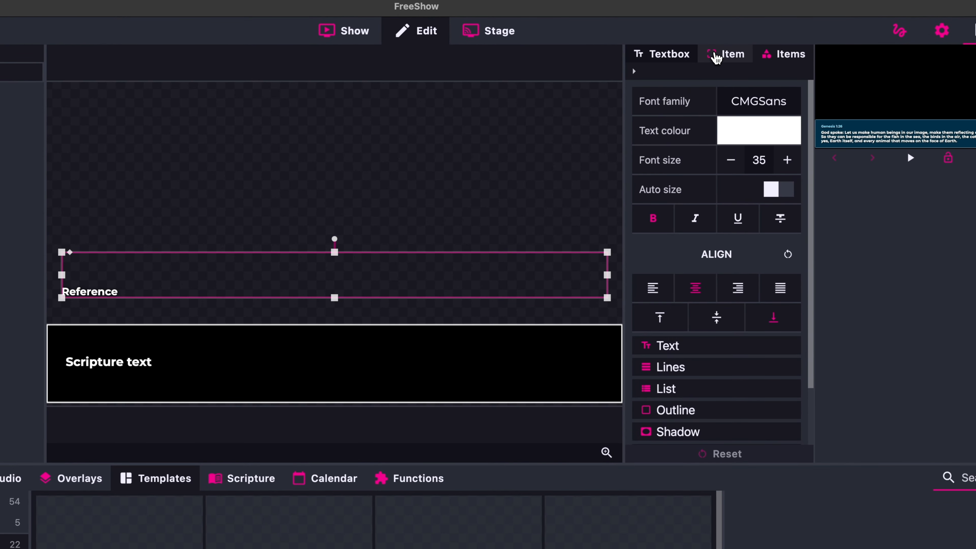
Change the Reference textbox's width to 1920px in its item CSS.
click(863, 32)
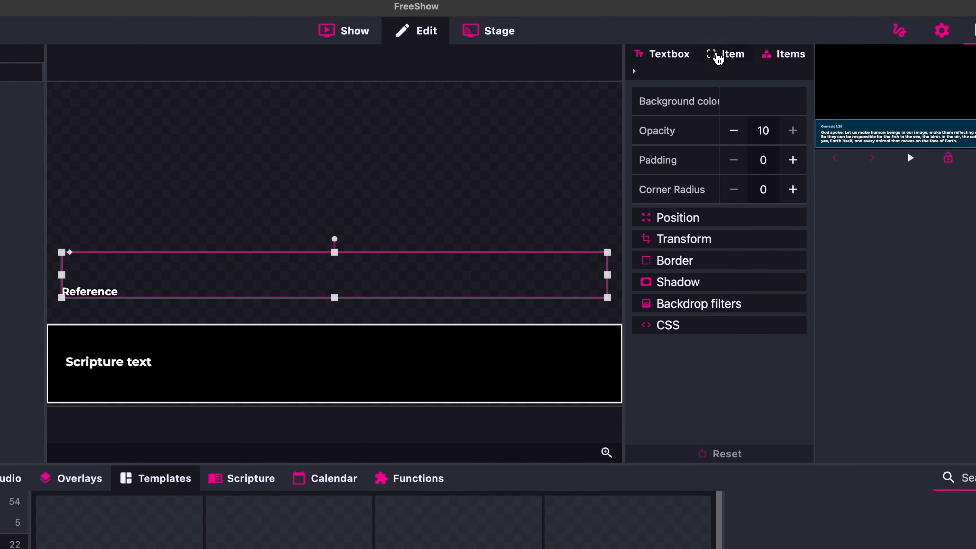
click(690, 331)
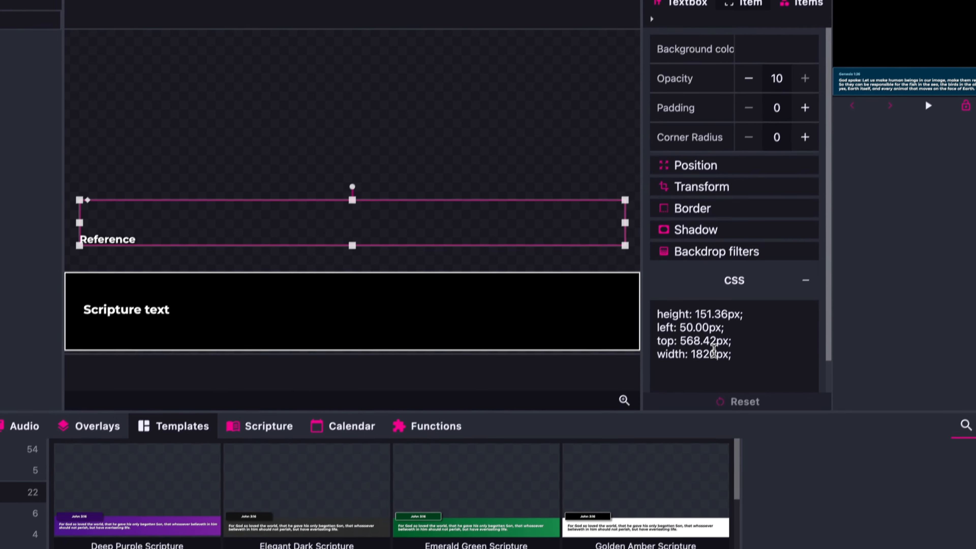
key(BackSpace)
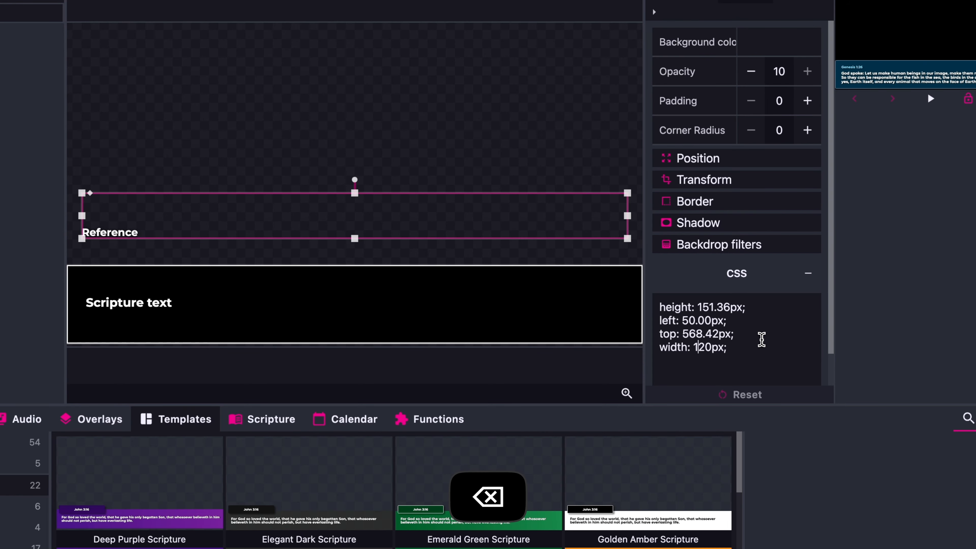
text(9)
click(483, 187)
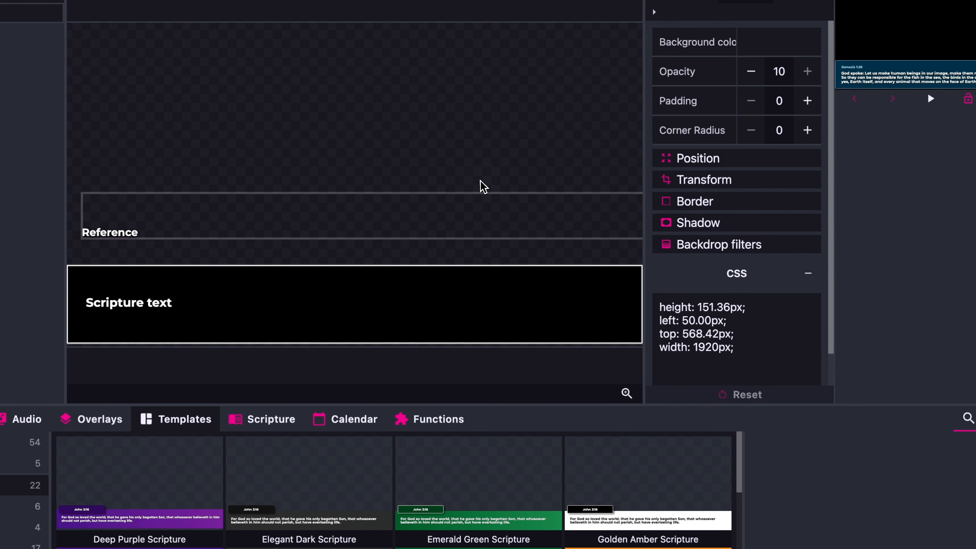
Move the Reference textbox flush with the slide's left edge, just above the scripture box, and shorten it to about 97 px high.
drag(458, 196, 492, 223)
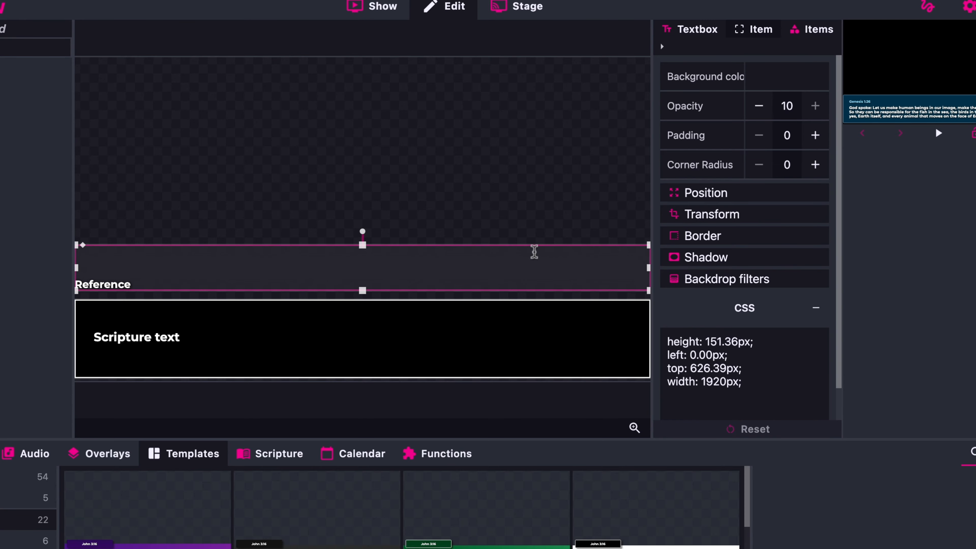
mouse_move(363, 245)
mouse_down()
mouse_move(366, 271)
mouse_move(367, 262)
mouse_up()
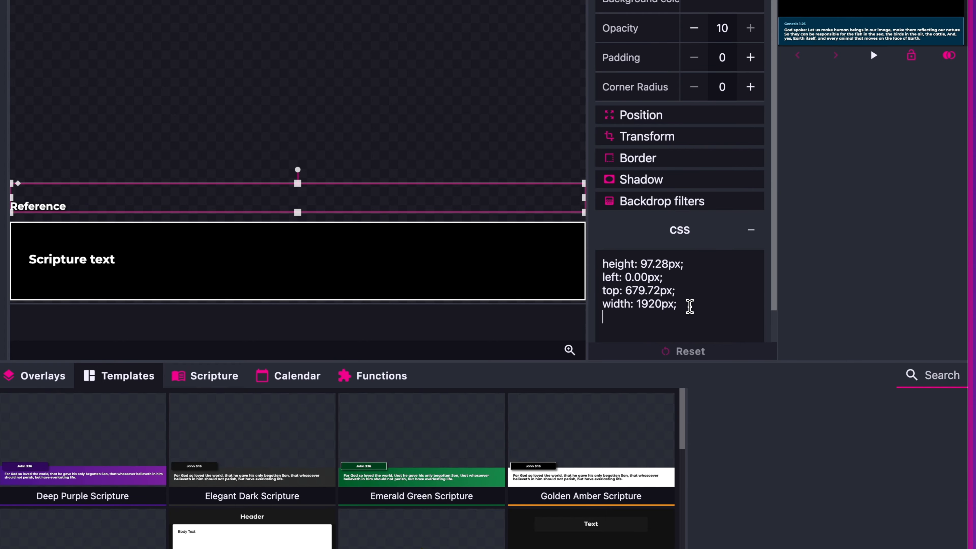
Add padding of 40px 20px 20px 60px to the Reference textbox in its item CSS.
text(adding: 40px 20px 20px)
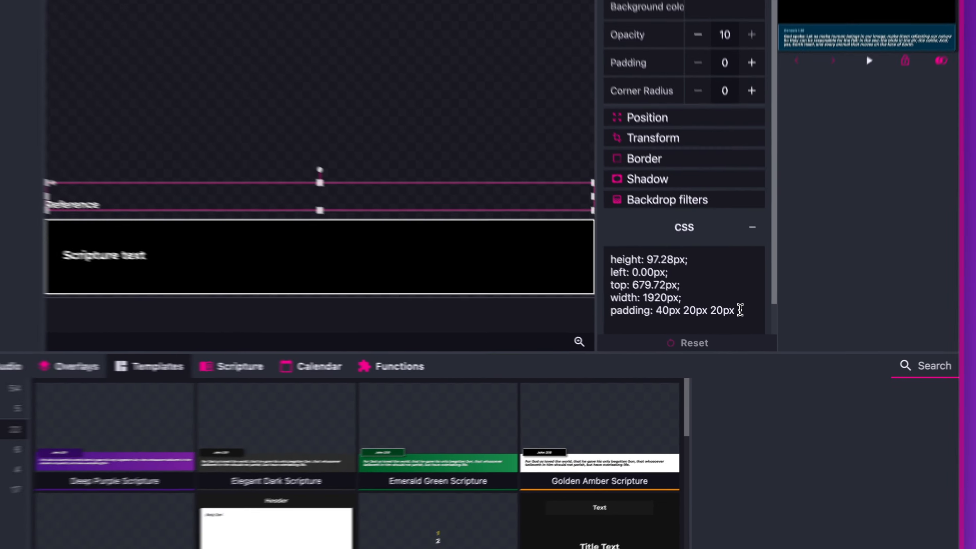
click(749, 329)
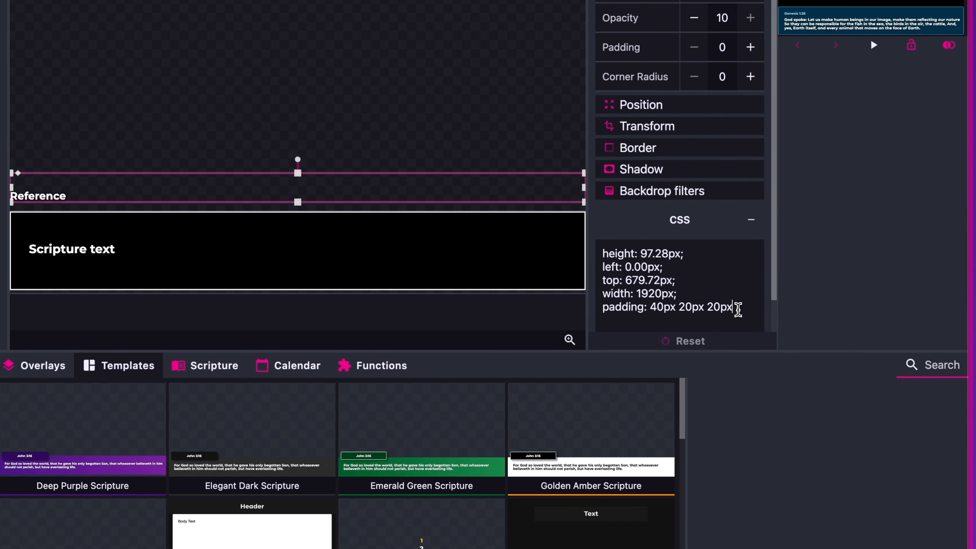
text(60px;)
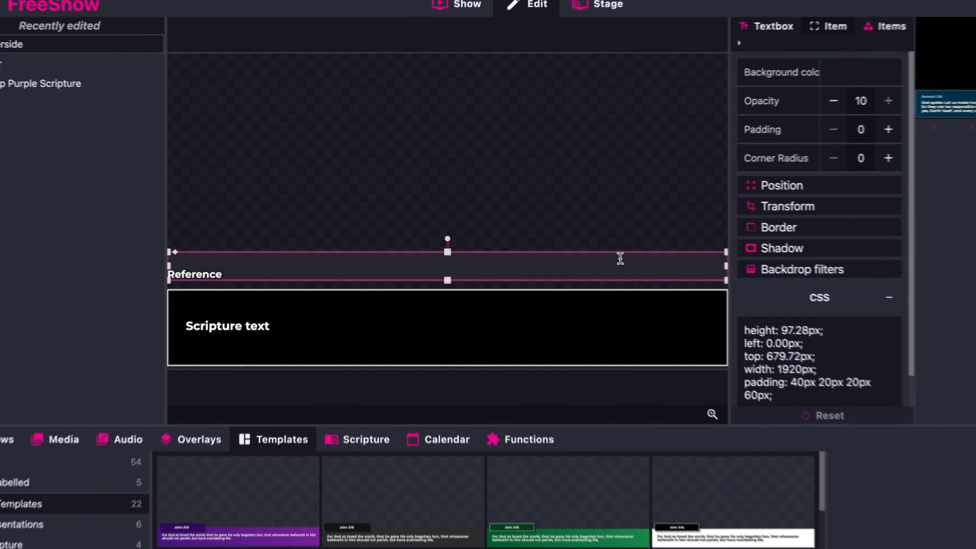
click(557, 238)
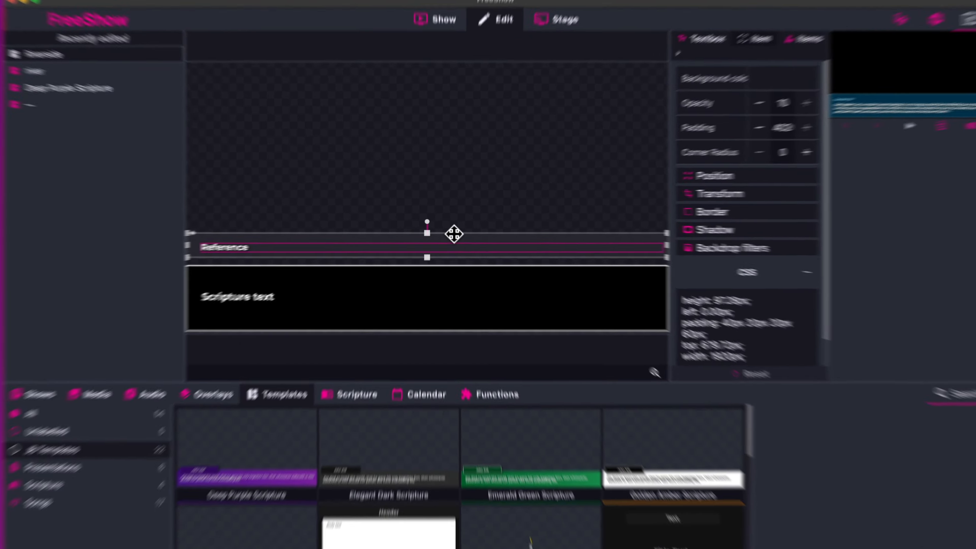
Move the Reference textbox down onto the upper part of the black scripture box and nudge it close above the scripture text.
drag(451, 228, 455, 272)
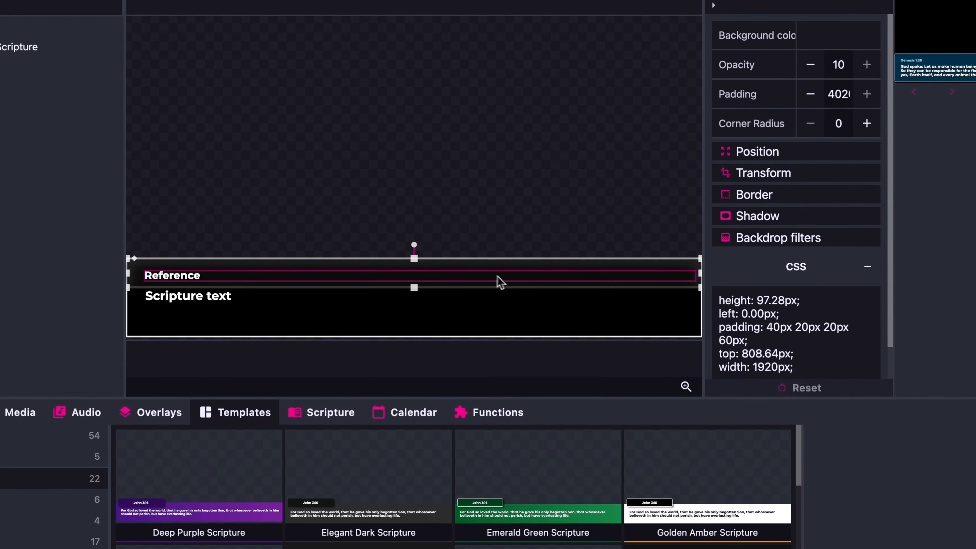
key(Down)
key(Down)
key(Down)
key(Down)
key(Down)
key(Down)
key(Down)
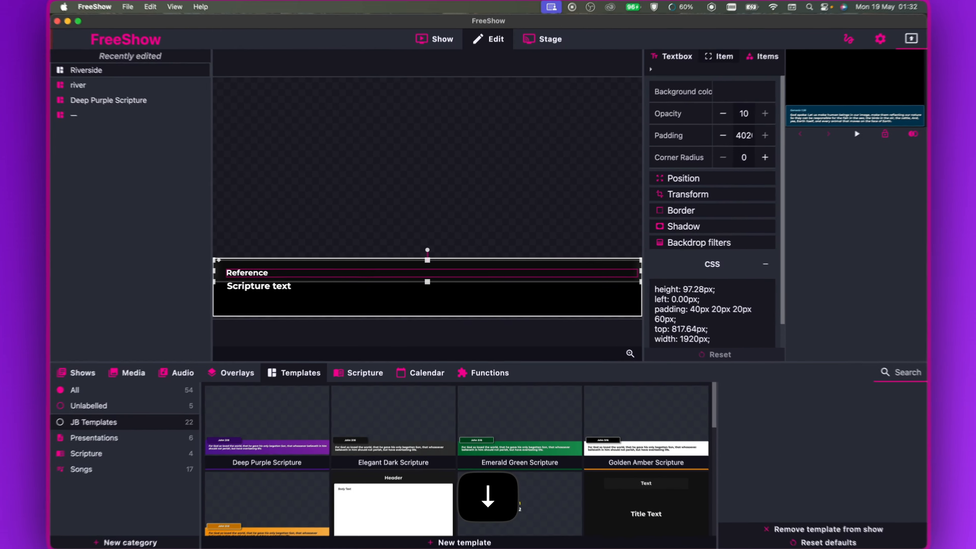
key(Down)
key(Down)
key(Down)
key(Down)
key(Down)
key(Down)
key(Down)
key(Down)
key(Down)
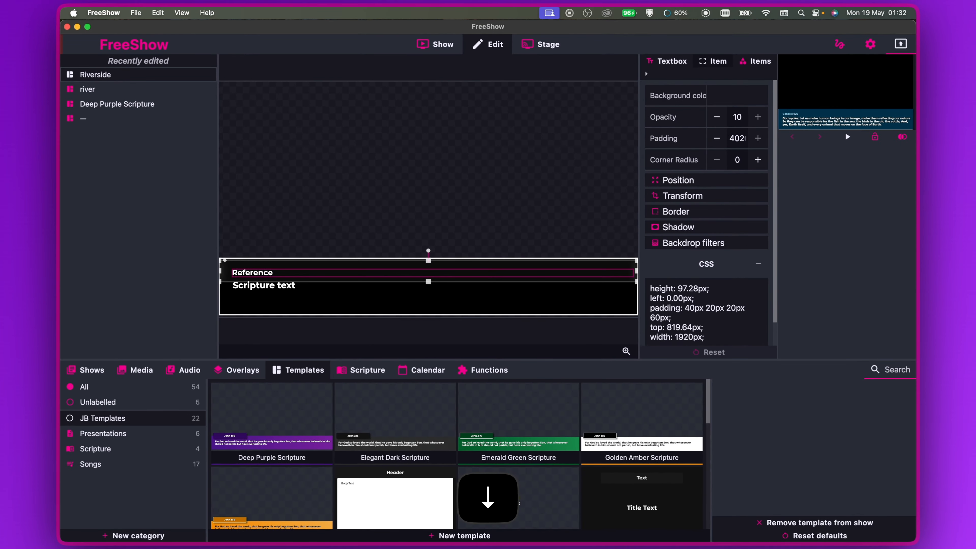
key(Down)
key(Down)
key(Down)
key(Down)
key(Down)
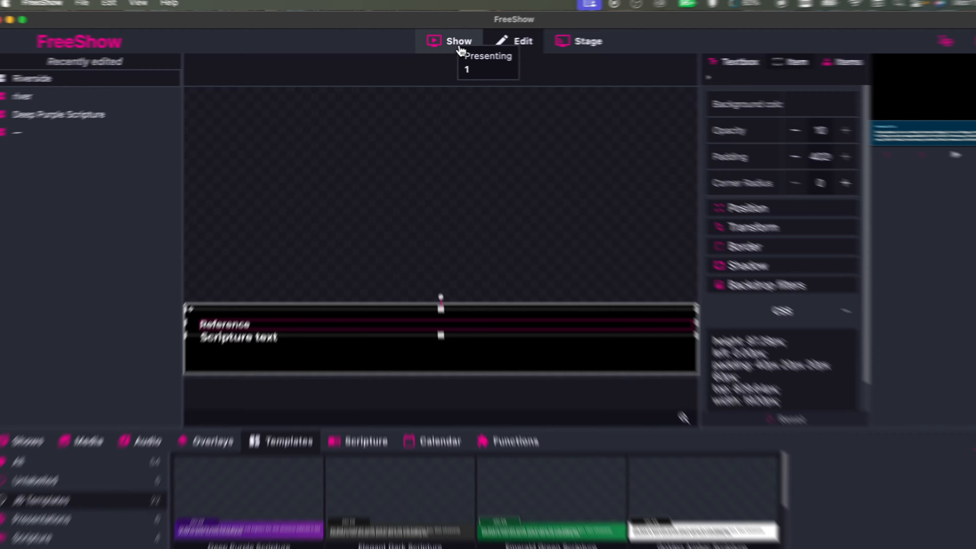
Return to the show view and assign the Riverside template to the MSG scripture.
click(446, 51)
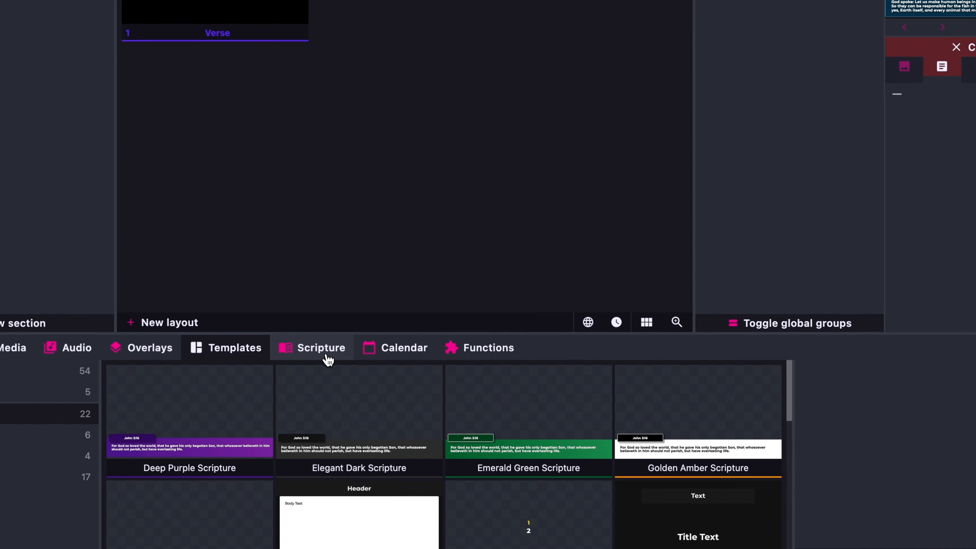
click(328, 360)
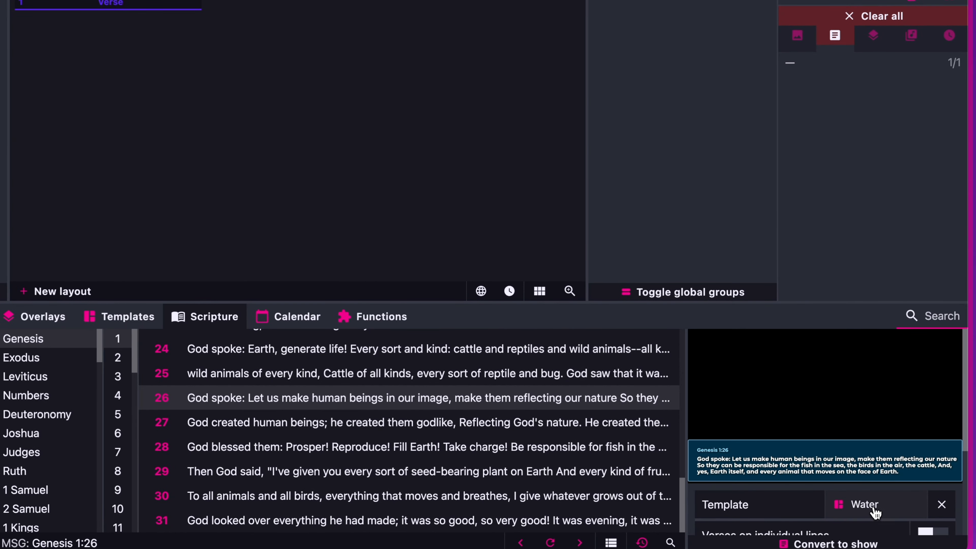
click(873, 504)
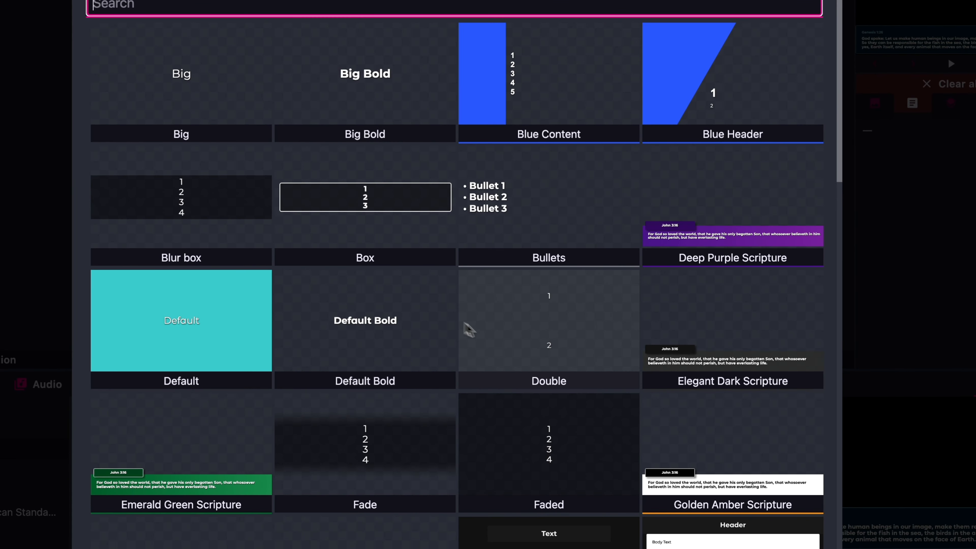
scroll(499, 338, down, 10)
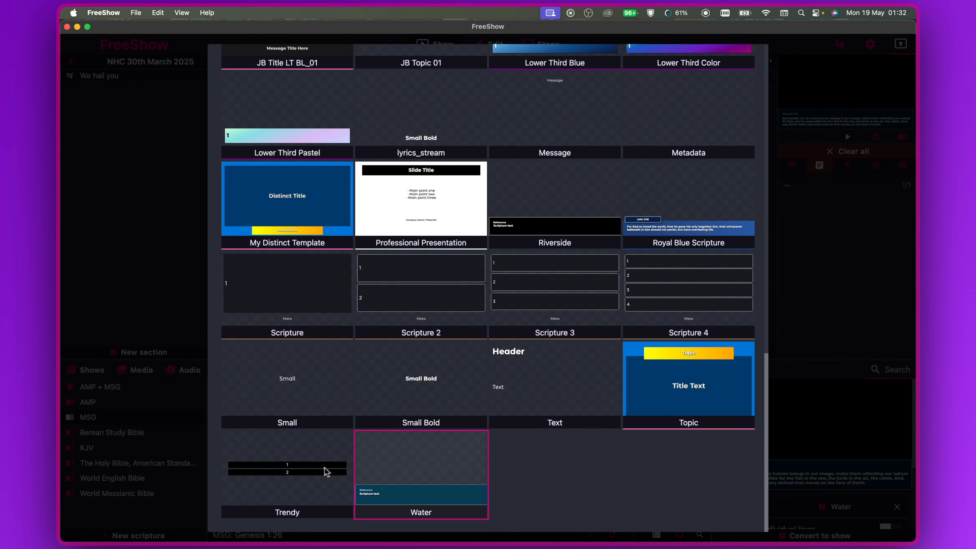
scroll(606, 242, up, 15)
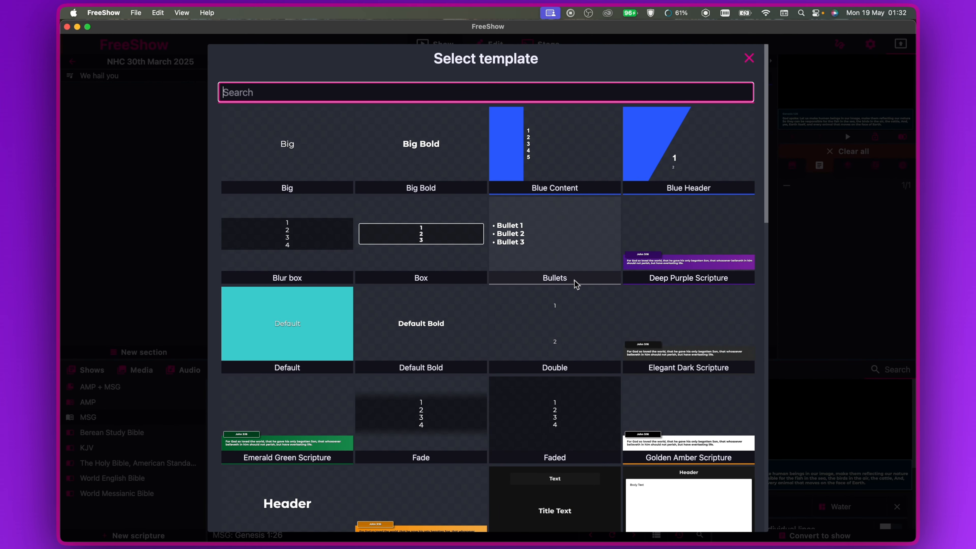
scroll(575, 287, down, 3)
scroll(575, 287, down, 8)
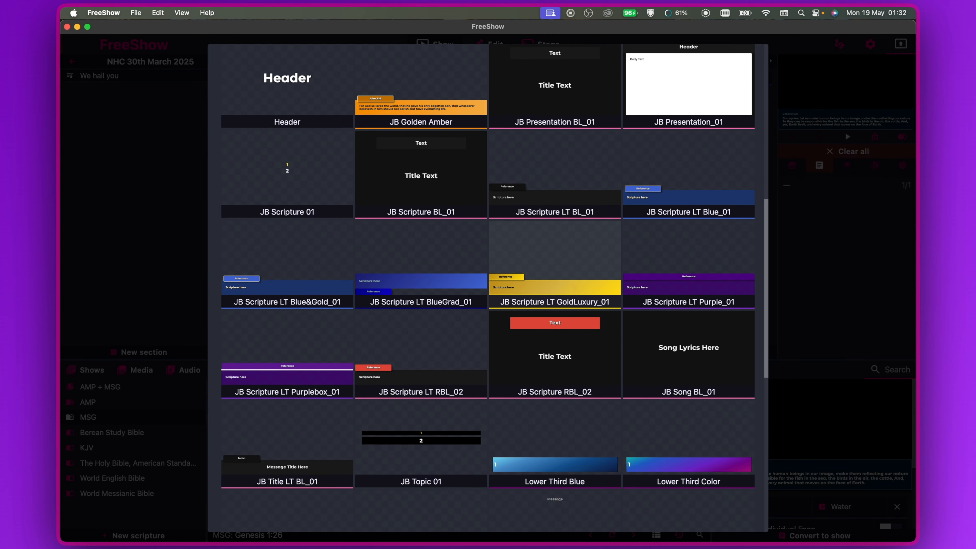
scroll(575, 287, down, 10)
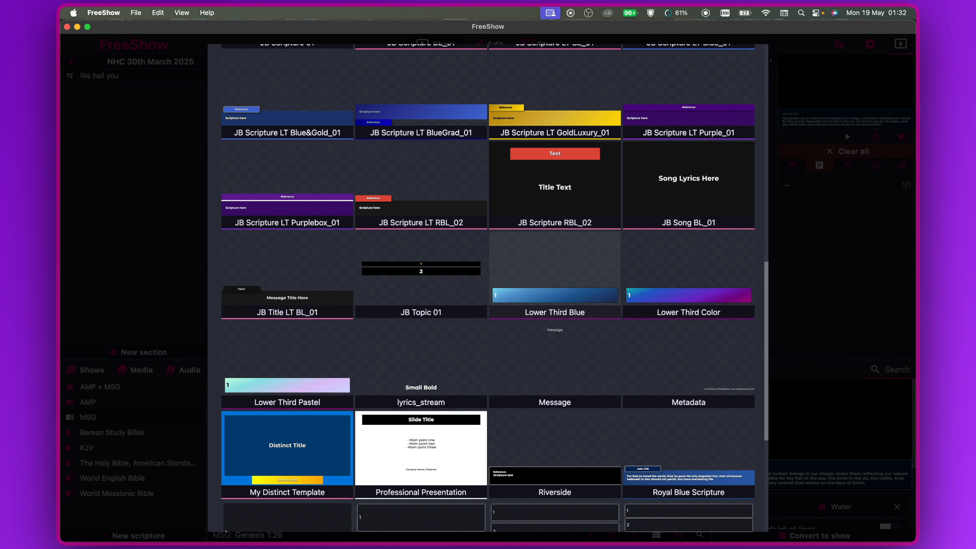
scroll(573, 268, down, 1)
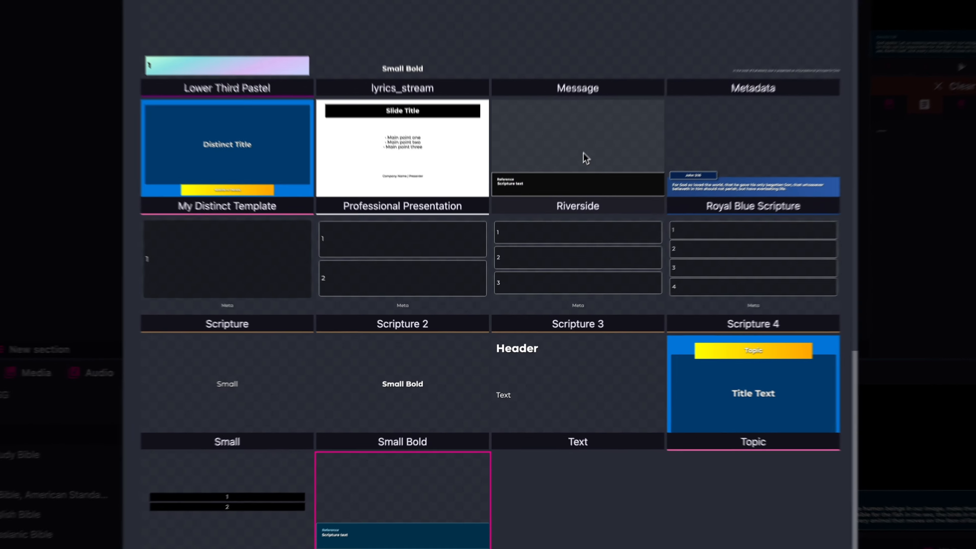
click(560, 204)
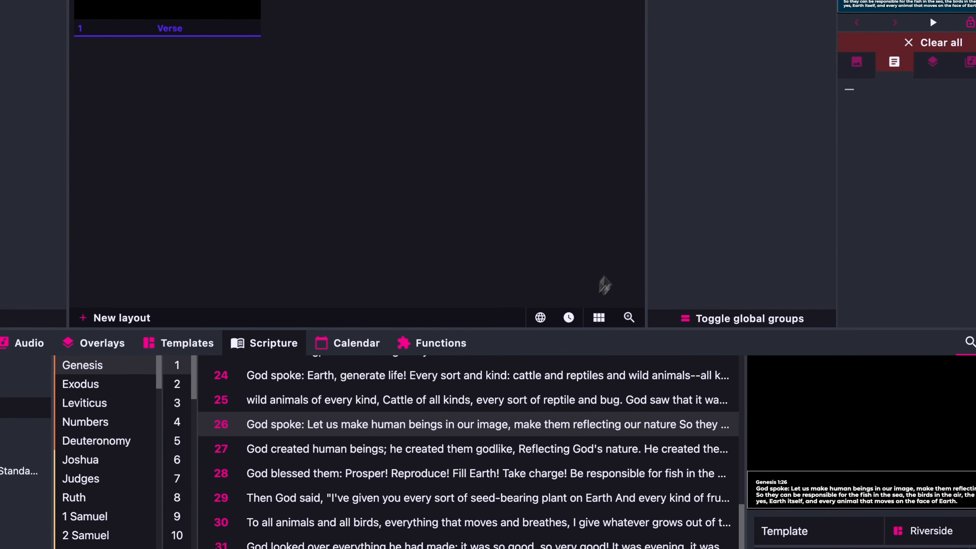
Enlarge the output preview and present Genesis 1:27 and Genesis 1:29 with the Riverside template.
drag(645, 211, 530, 220)
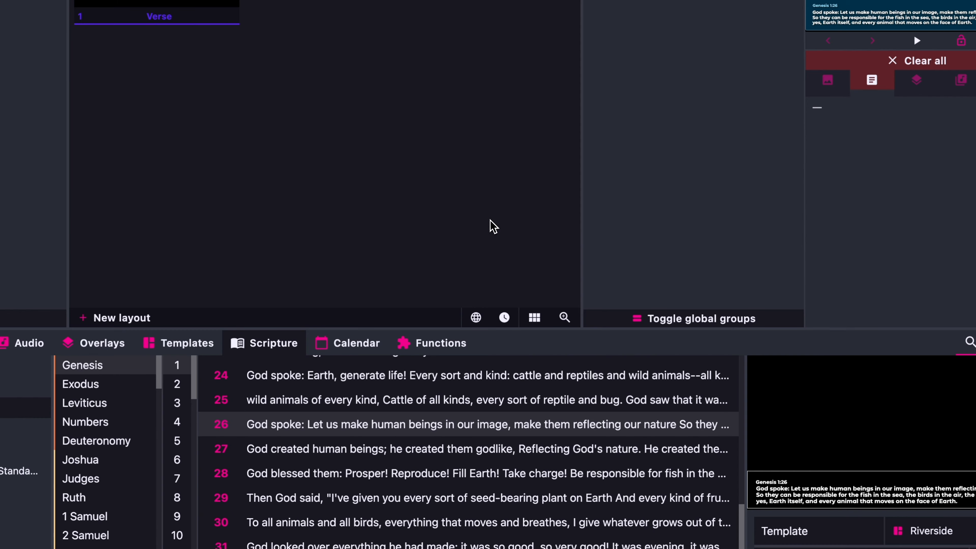
drag(581, 192, 675, 187)
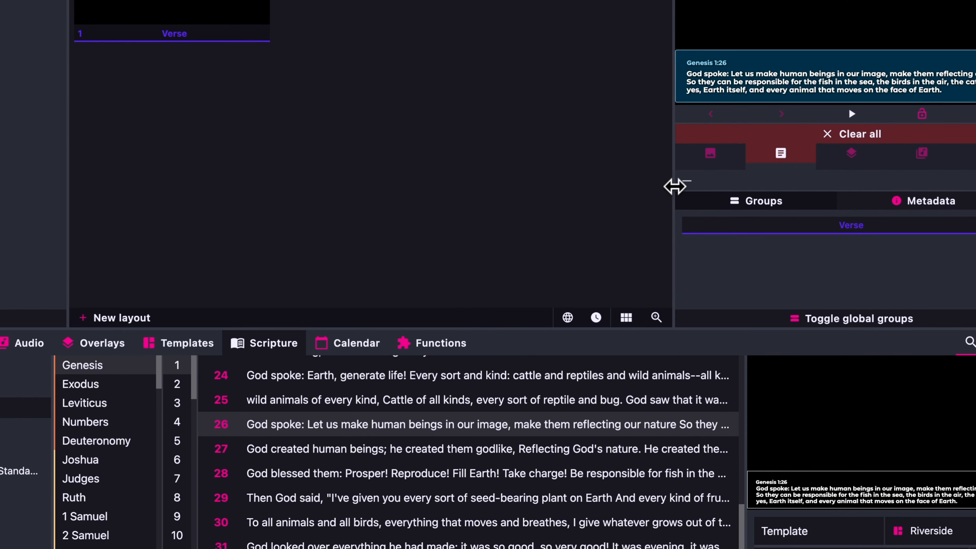
click(400, 449)
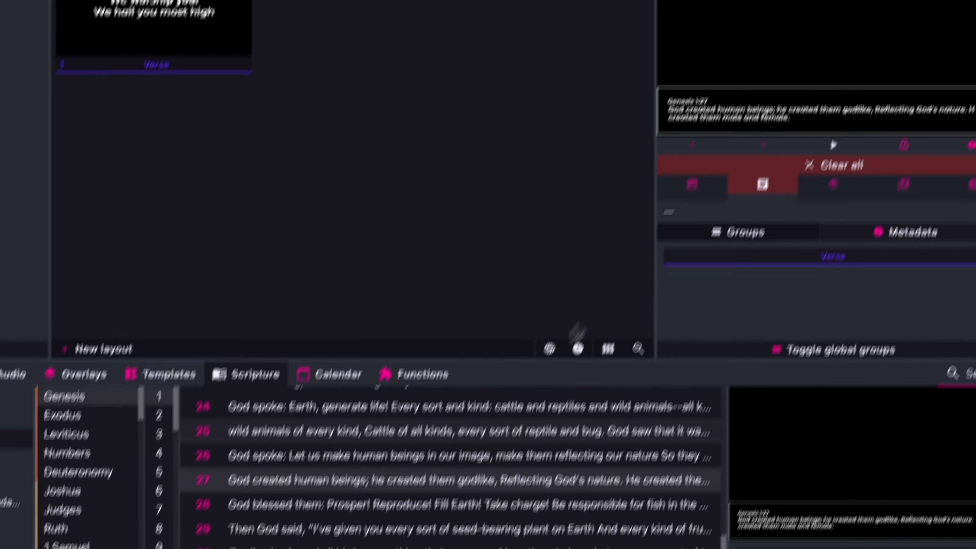
click(473, 533)
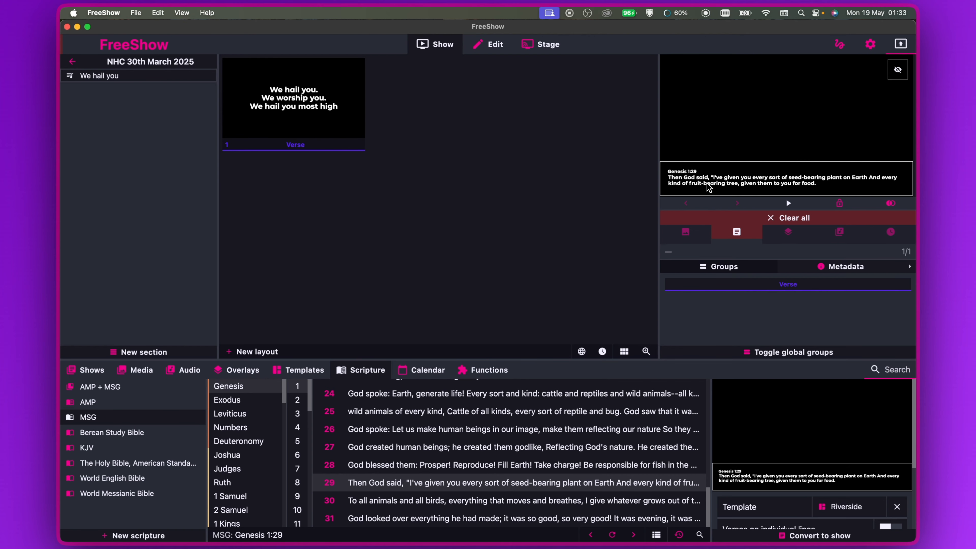
Reopen the Riverside template from the JB Templates category for editing.
click(304, 370)
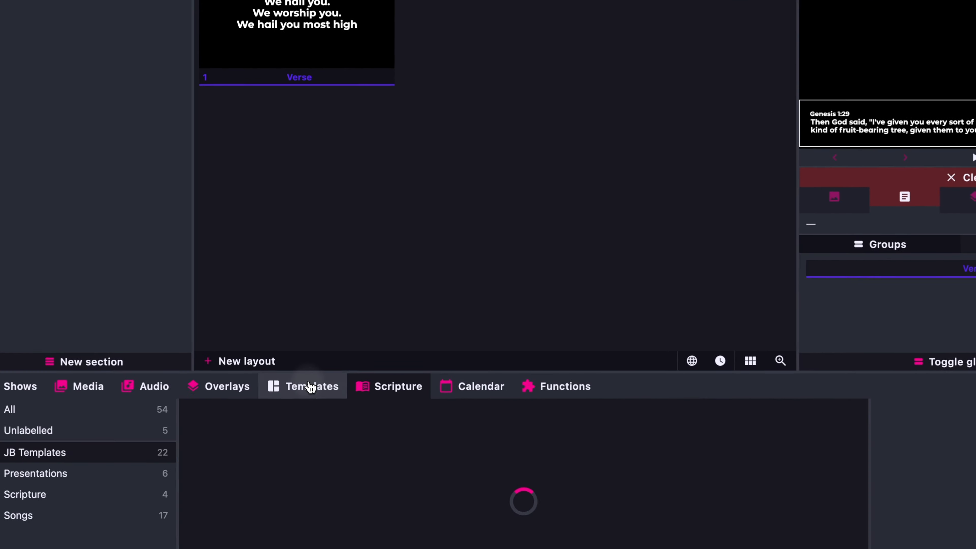
click(551, 60)
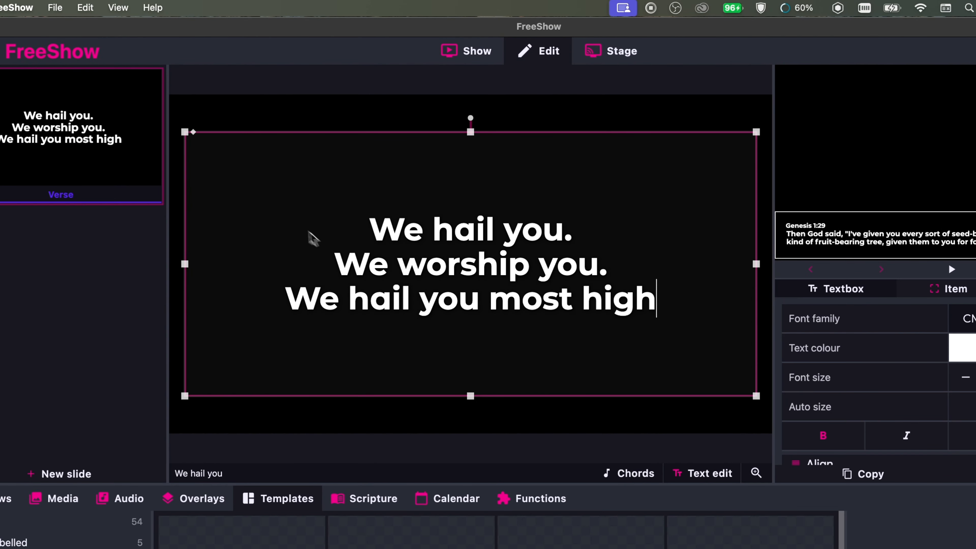
click(479, 58)
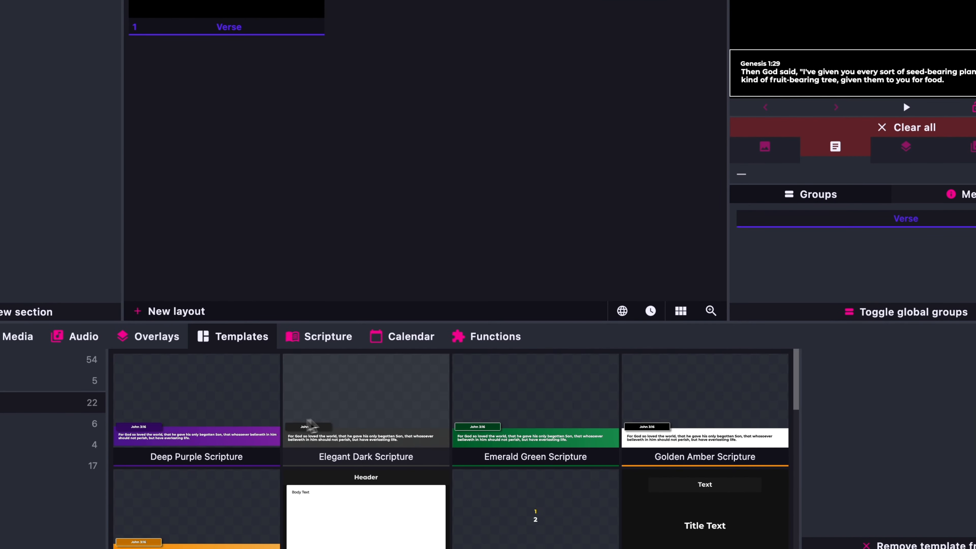
scroll(394, 438, down, 5)
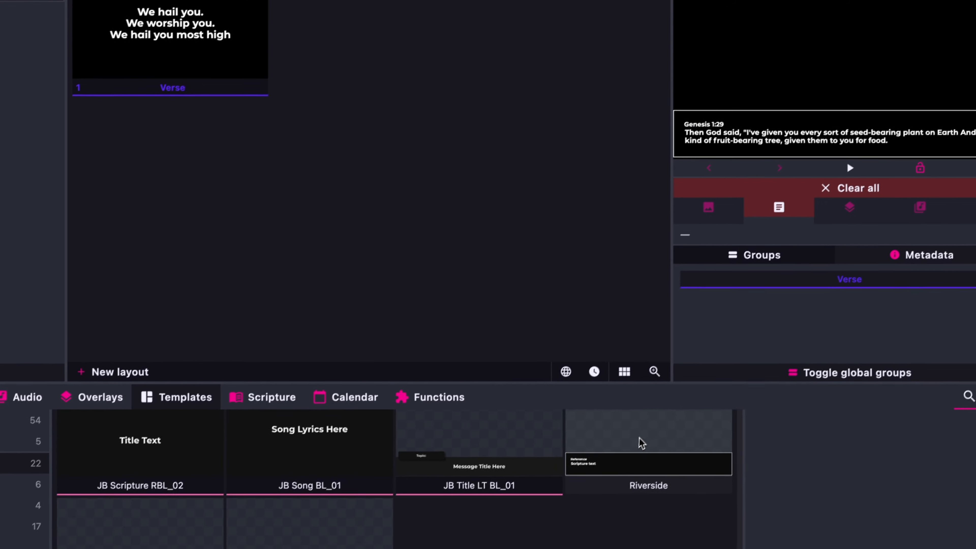
right_click(642, 444)
click(702, 282)
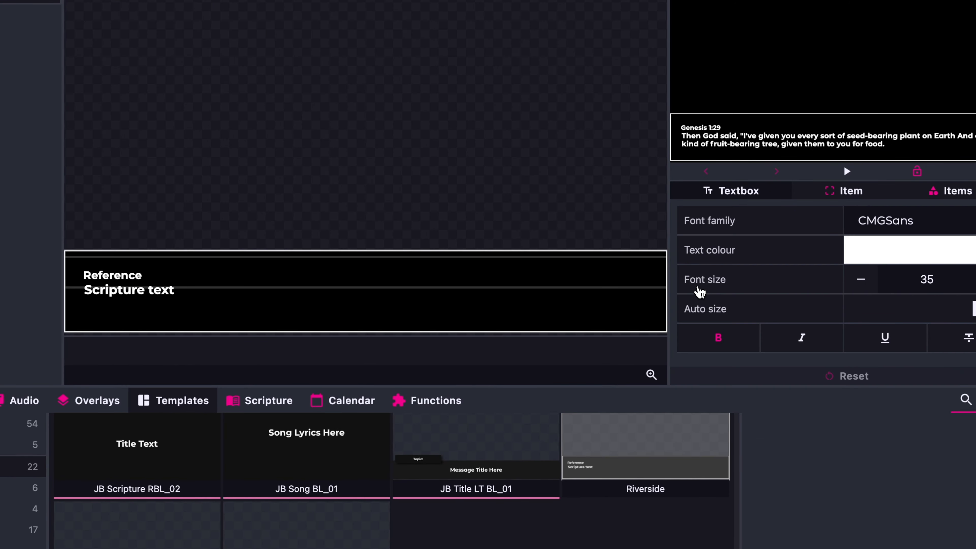
Raise the Reference textbox to the black box's upper edge, then nudge it slightly down to leave a gap above the scripture text.
click(186, 278)
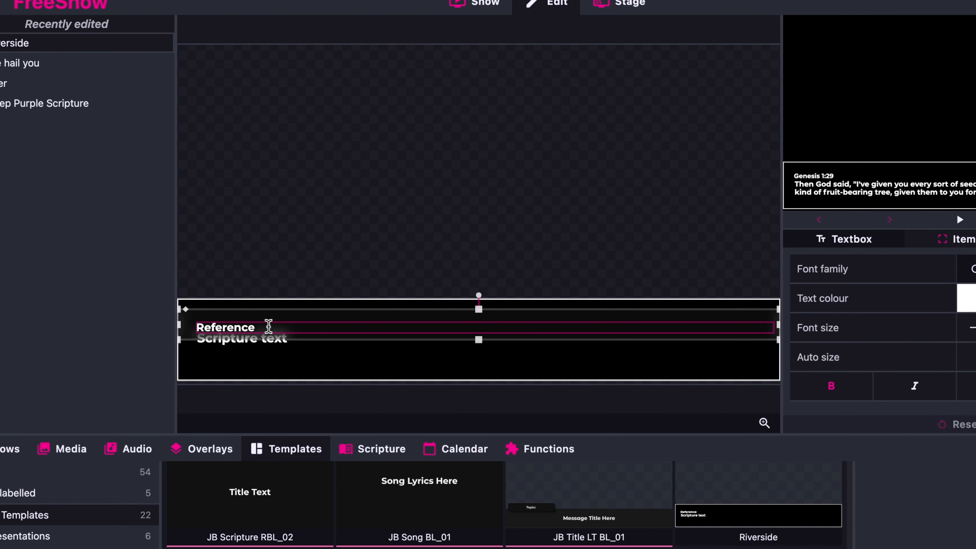
drag(343, 319, 370, 306)
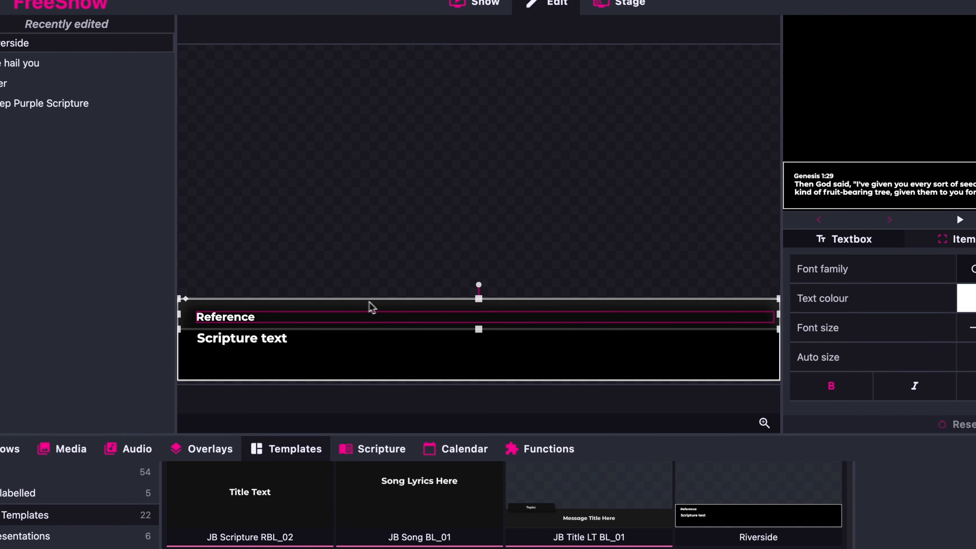
key(Down)
key(Down)
key(Down)
key(Down)
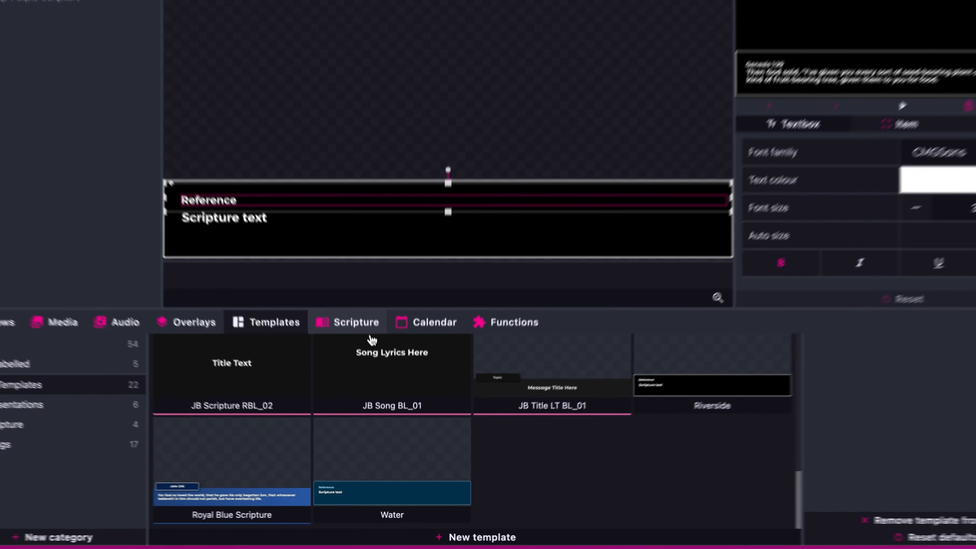
Present Genesis 1:26 from the MSG scripture to check the template's adjusted spacing in the output.
click(367, 371)
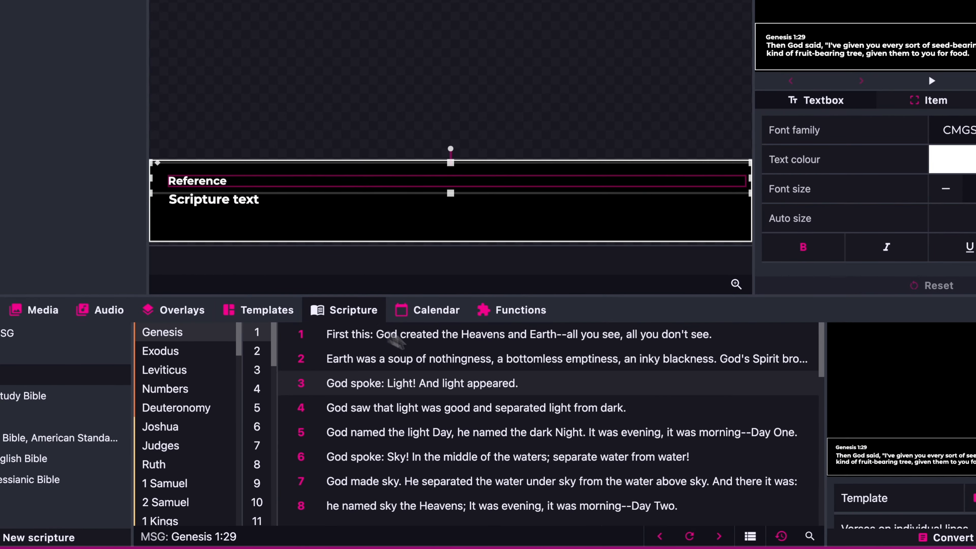
scroll(479, 433, down, 10)
click(506, 396)
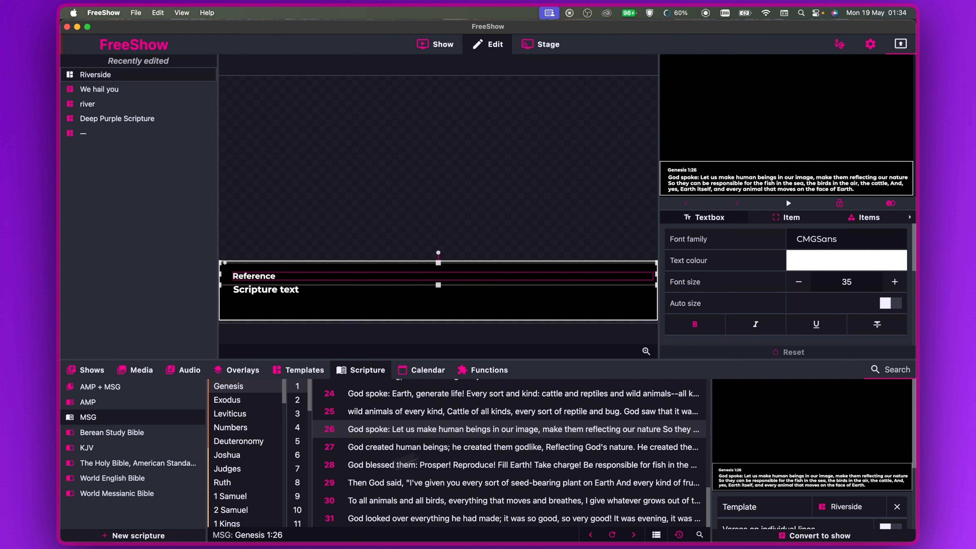
Switch to Safari and browse the trending color palettes on the Coolors website.
mouse_move(169, 513)
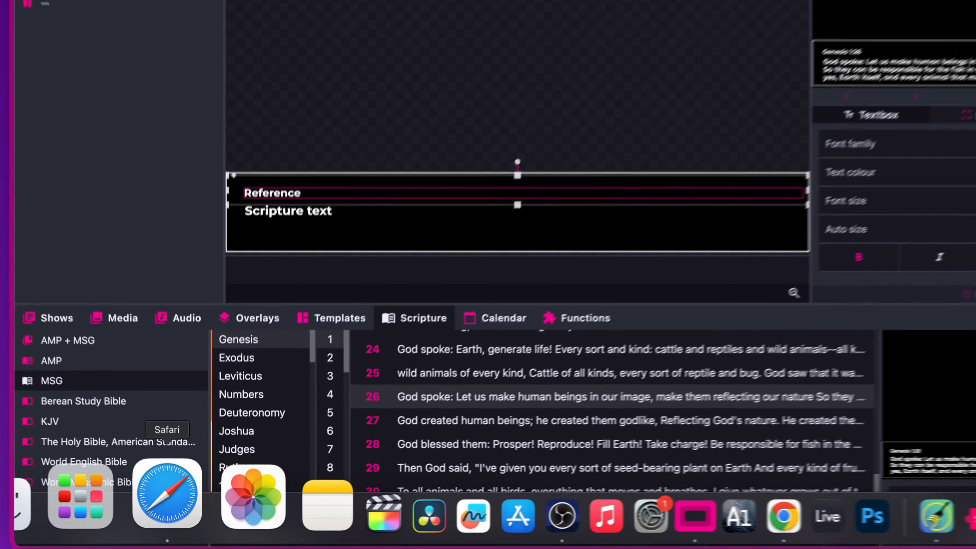
click(174, 504)
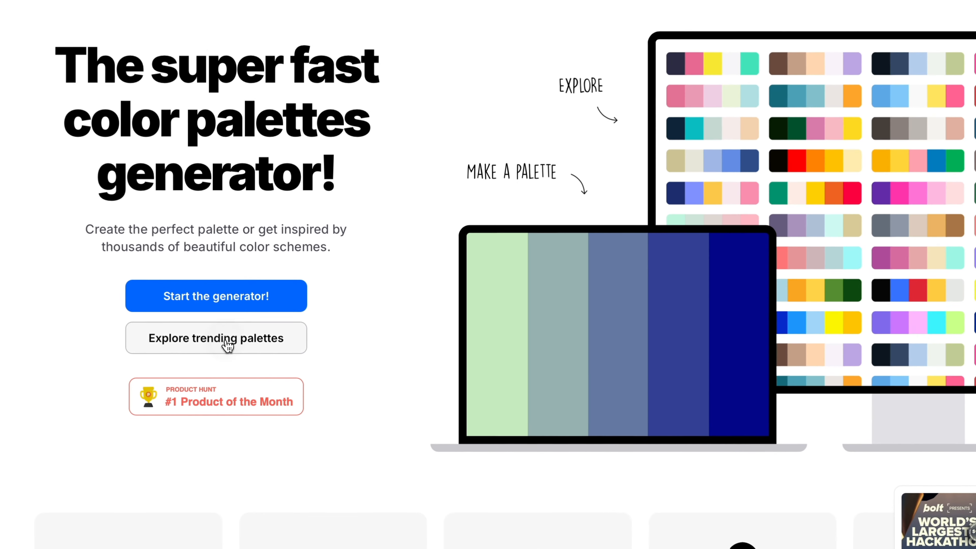
click(227, 345)
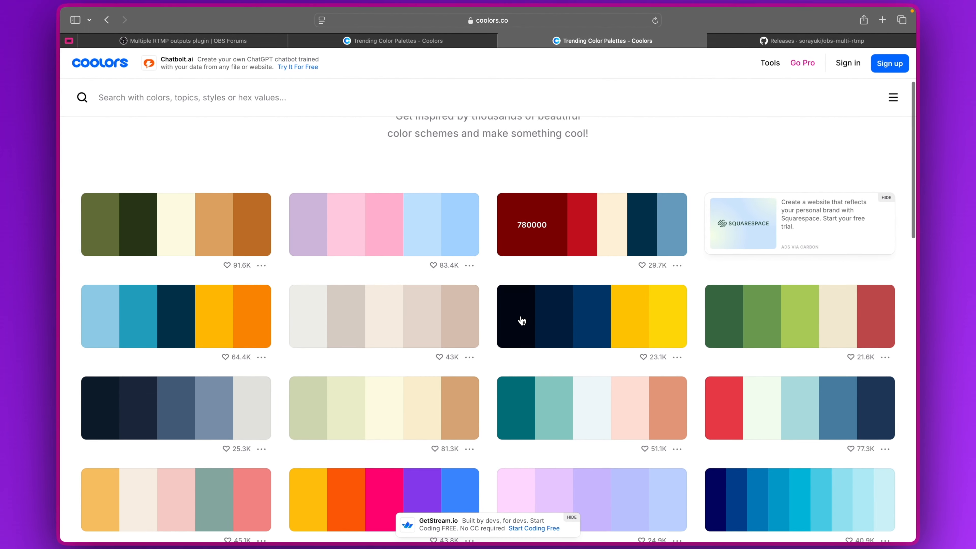
scroll(522, 321, down, 3)
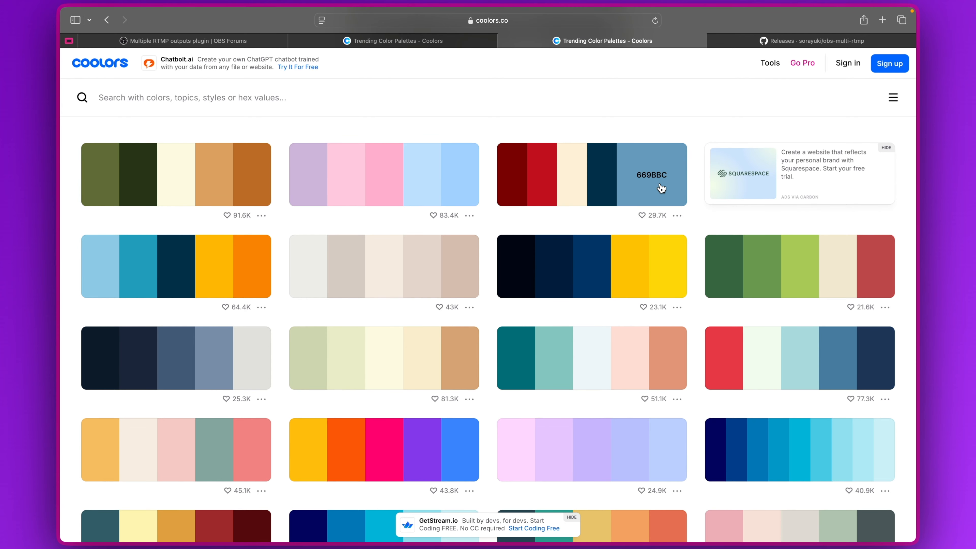
scroll(560, 312, down, 6)
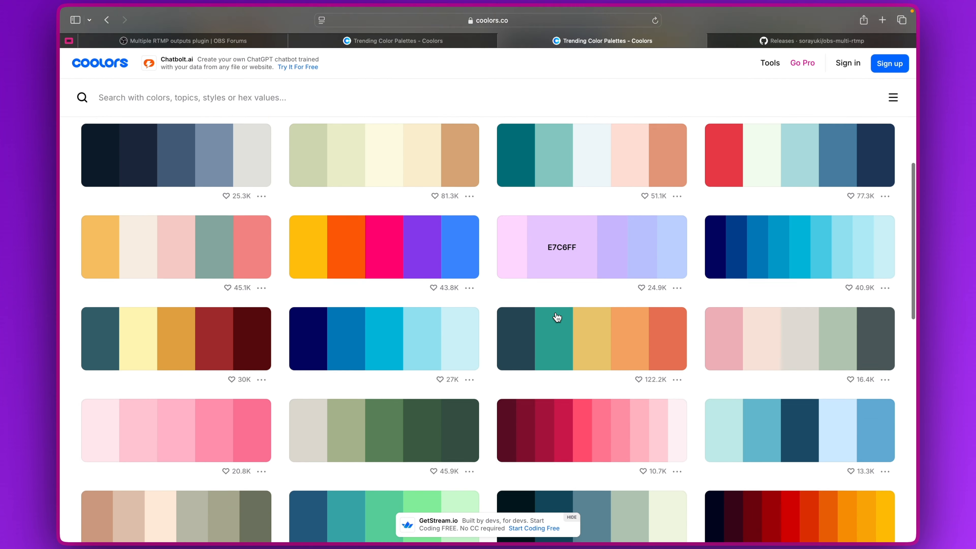
scroll(558, 317, down, 7)
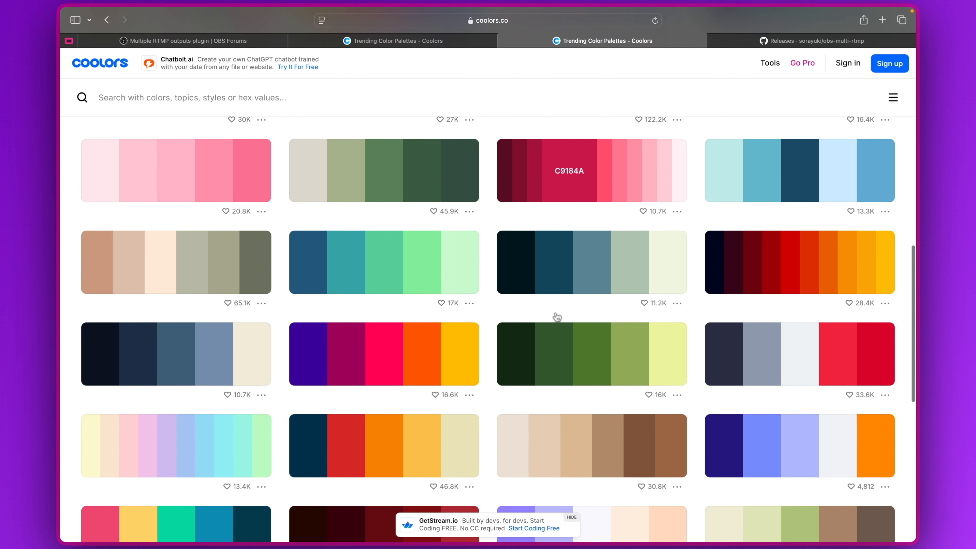
scroll(558, 317, down, 2)
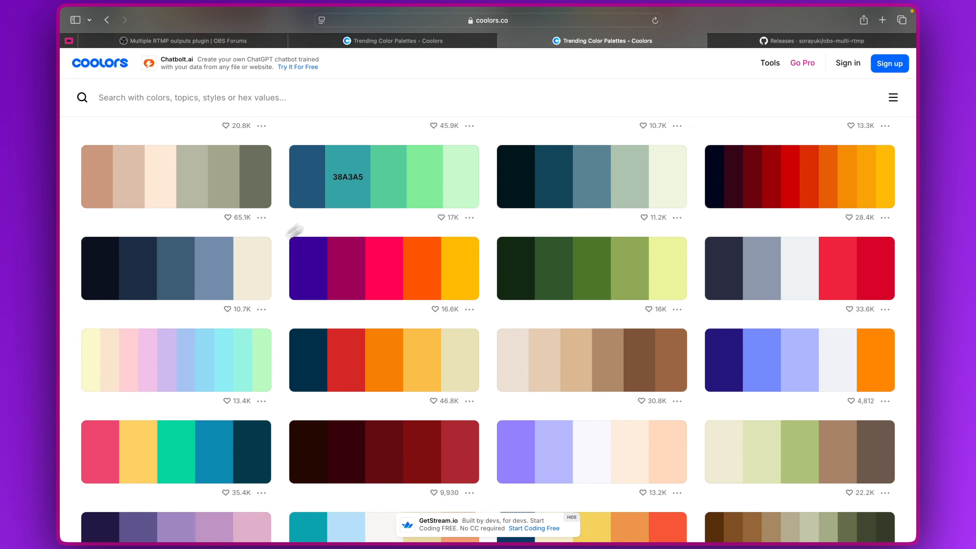
scroll(294, 229, up, 20)
scroll(423, 181, down, 2)
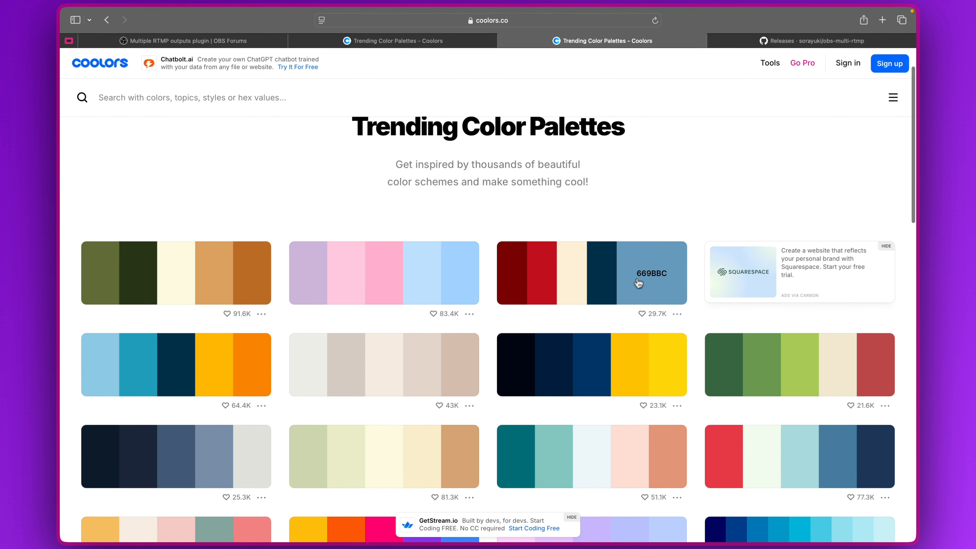
Copy the 669BBC colour from the red, cream and blue trending palette and open that palette on its own page.
click(648, 283)
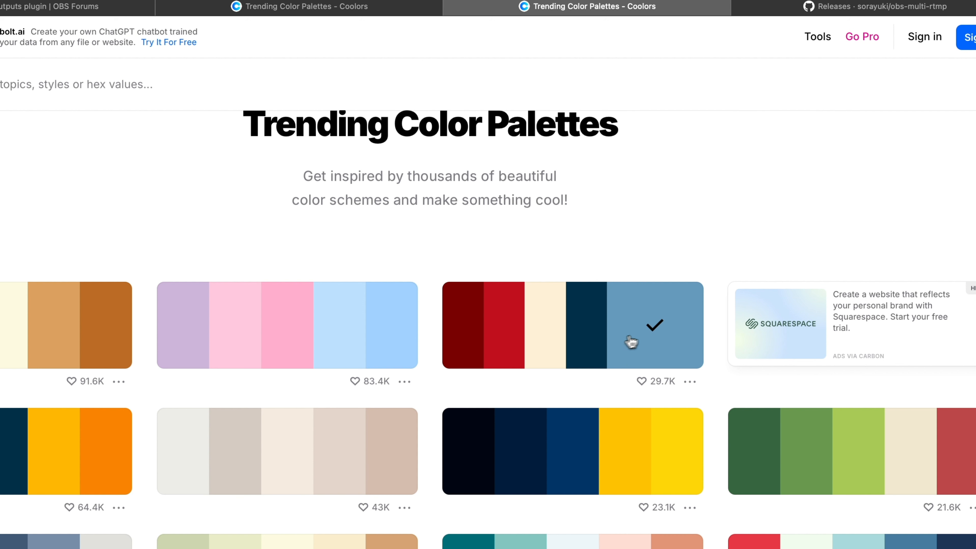
click(690, 381)
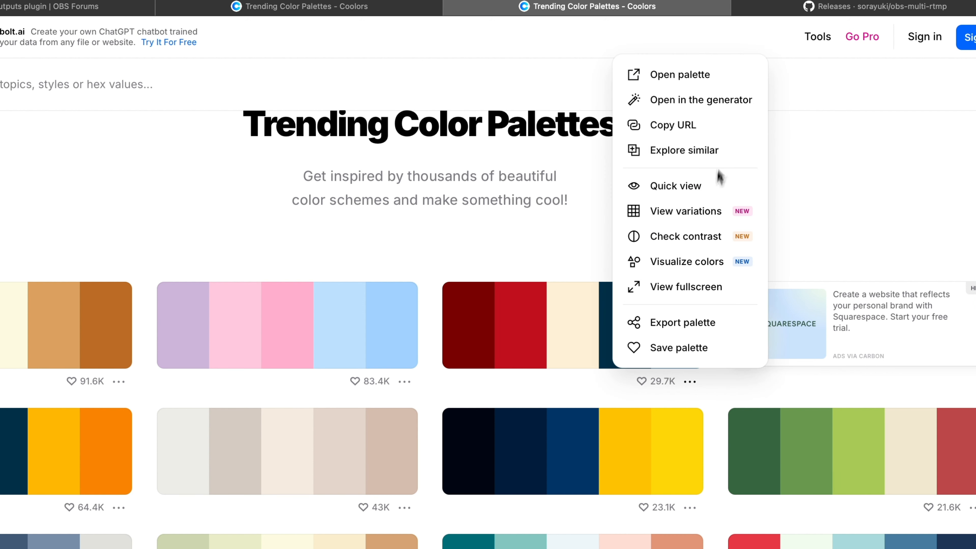
click(701, 83)
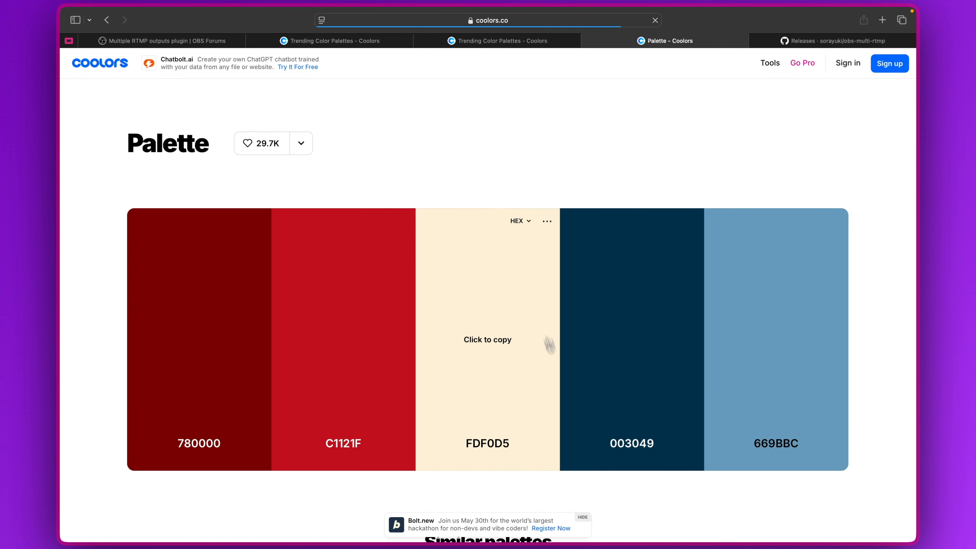
scroll(565, 385, down, 3)
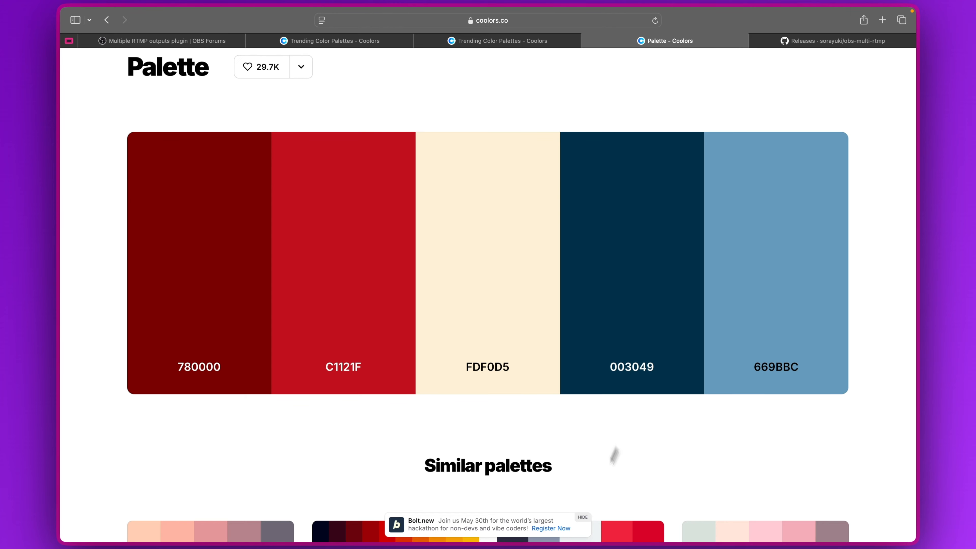
Switch back to FreeShow and pick the Scripture textbox in the template's list of arranged items.
mouse_move(527, 512)
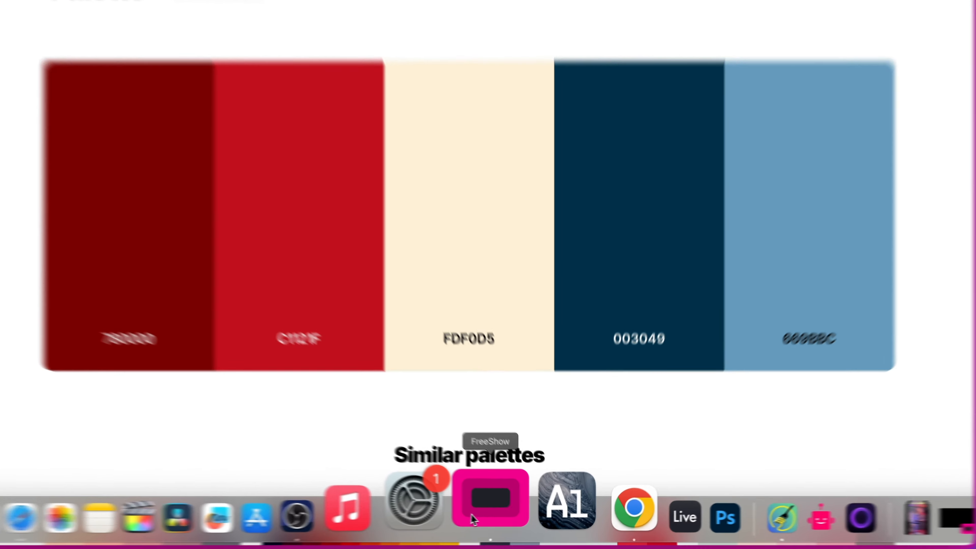
click(571, 519)
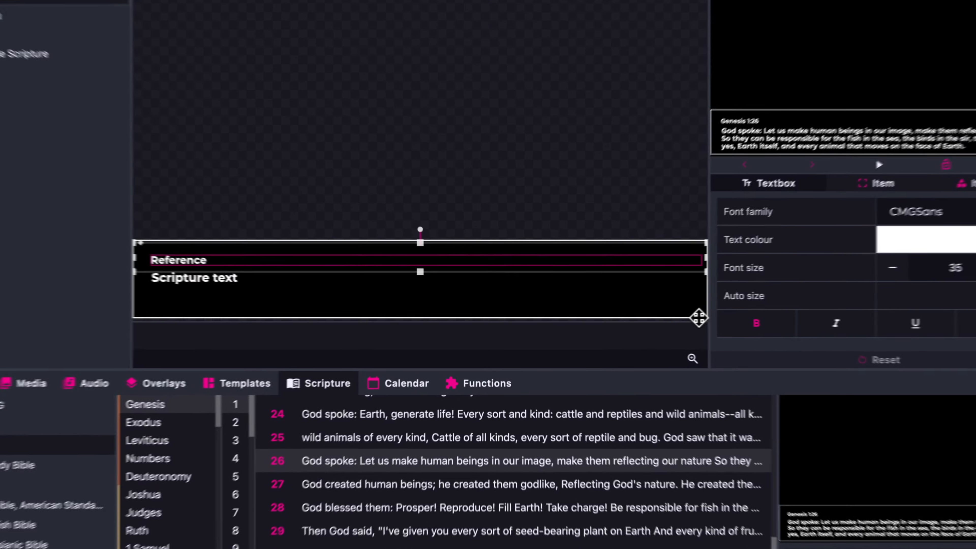
click(652, 319)
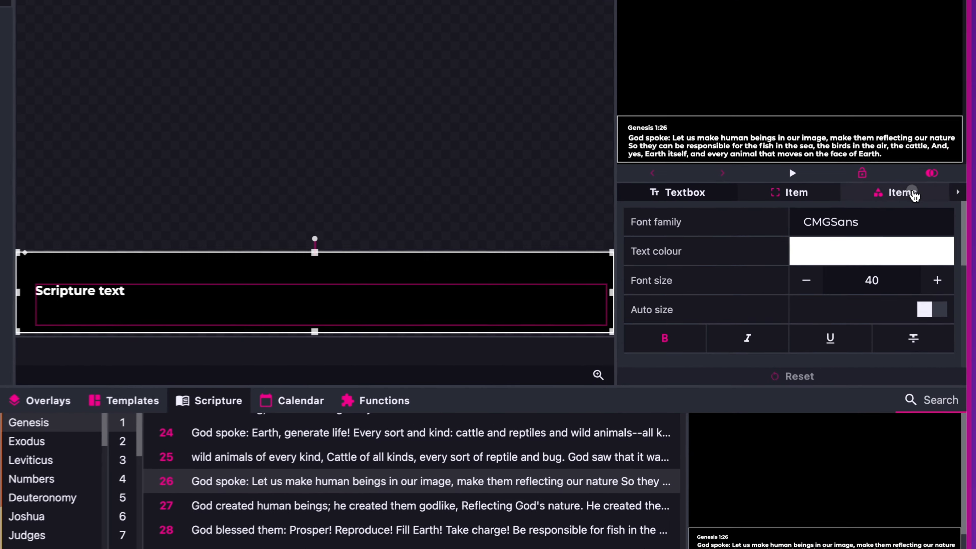
click(864, 217)
scroll(812, 298, down, 3)
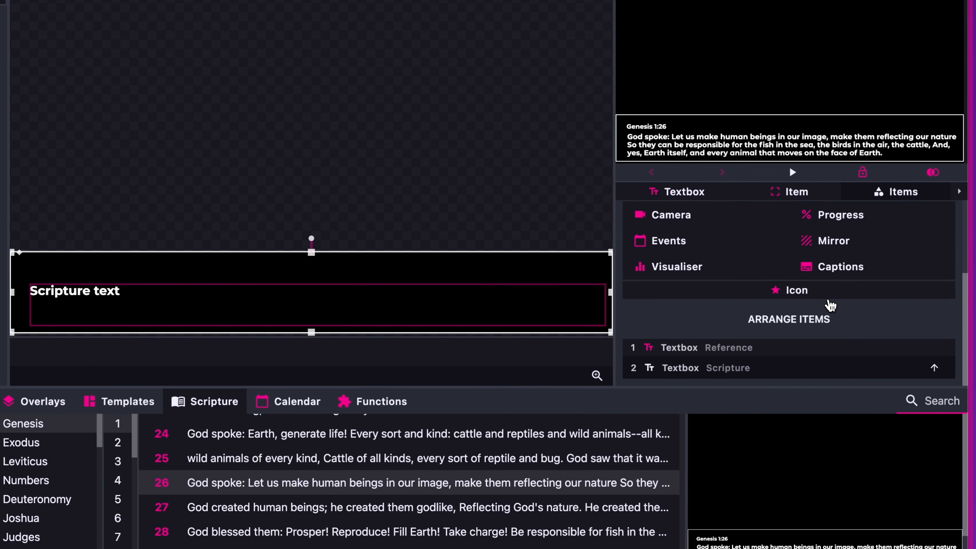
click(735, 370)
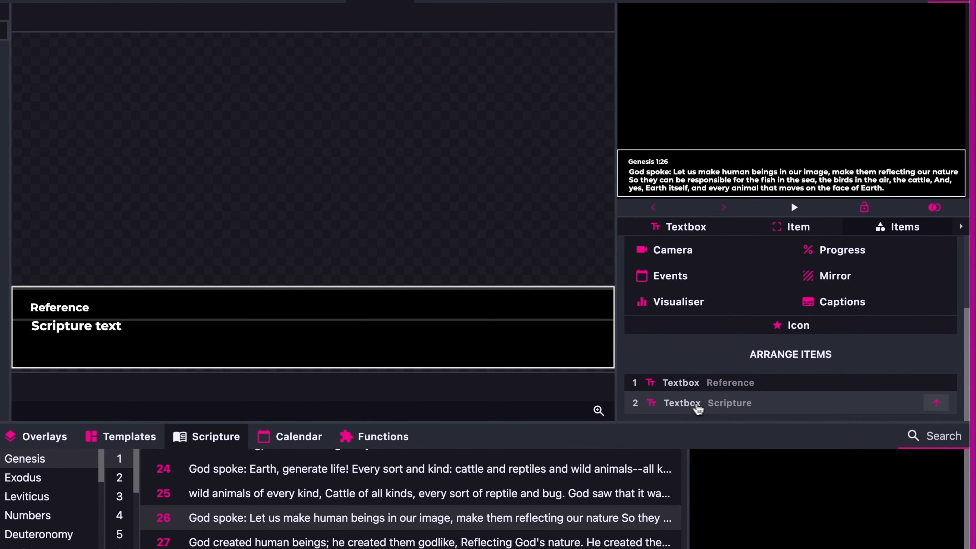
click(696, 408)
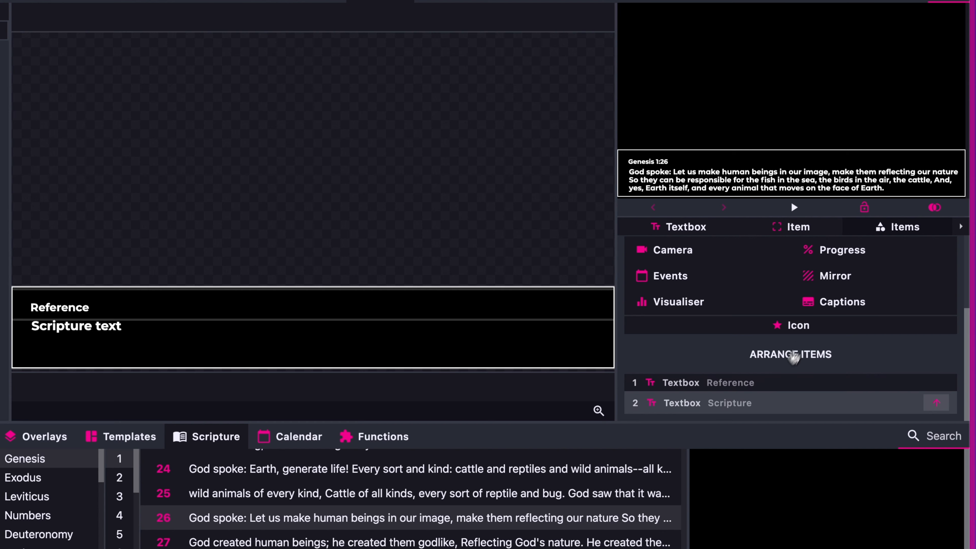
click(751, 407)
click(750, 407)
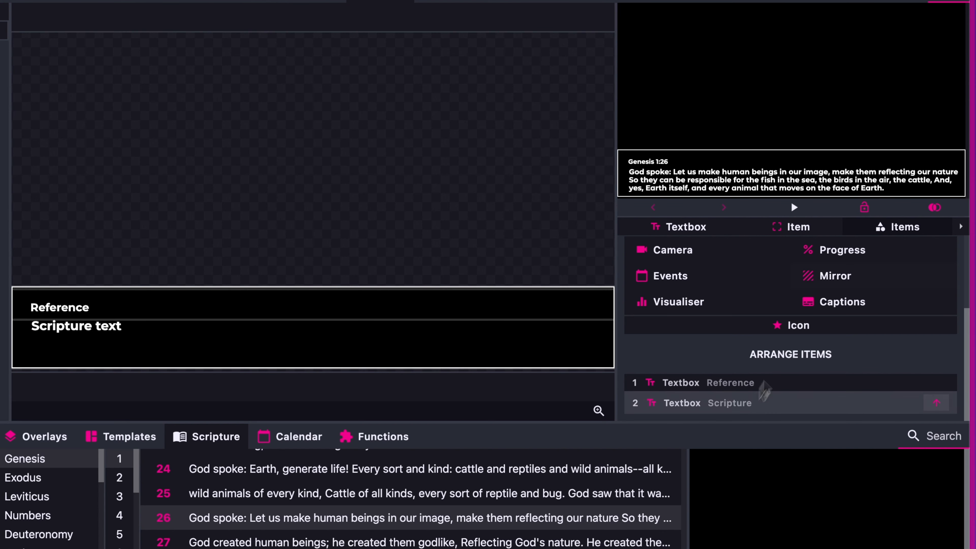
Show the item options, widen their panel so they sit beside the output preview, and expand the CSS section.
click(812, 230)
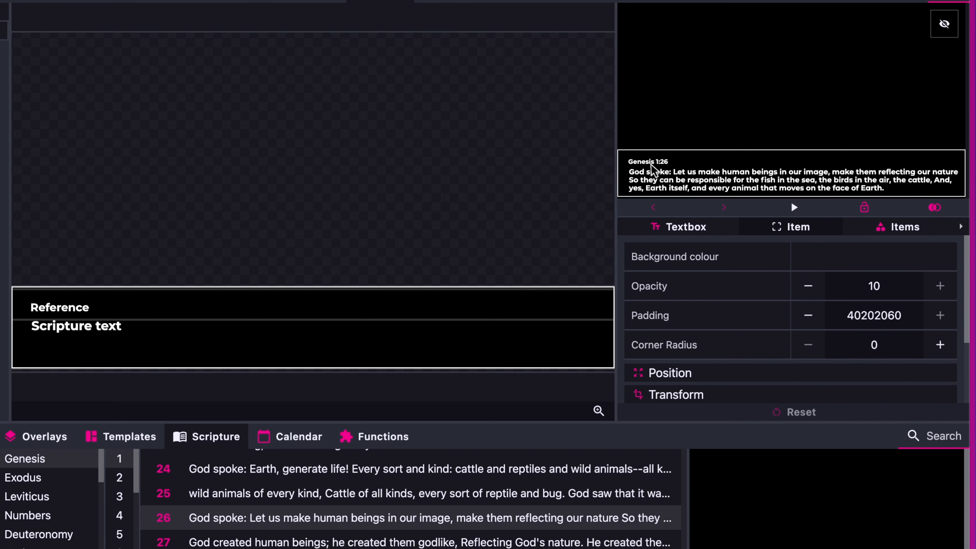
drag(615, 164, 539, 159)
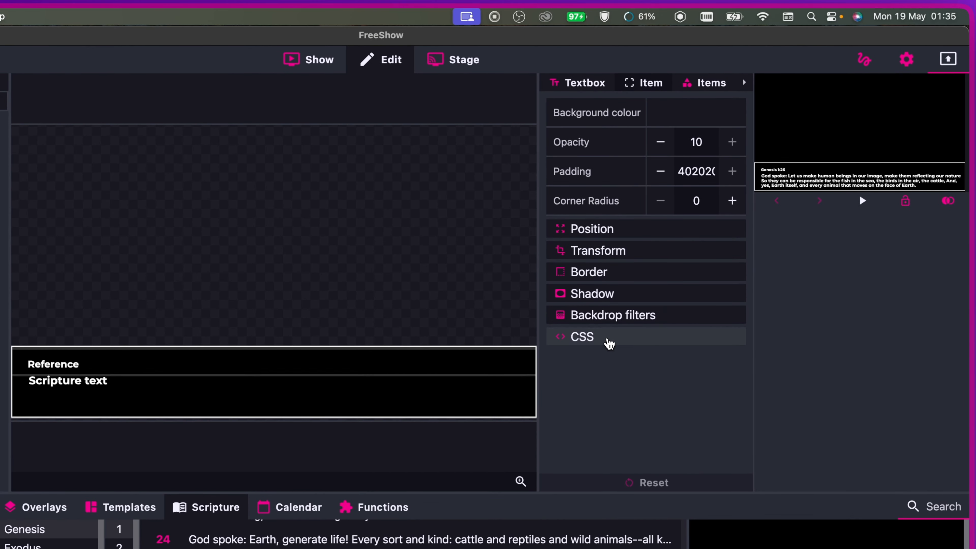
click(610, 344)
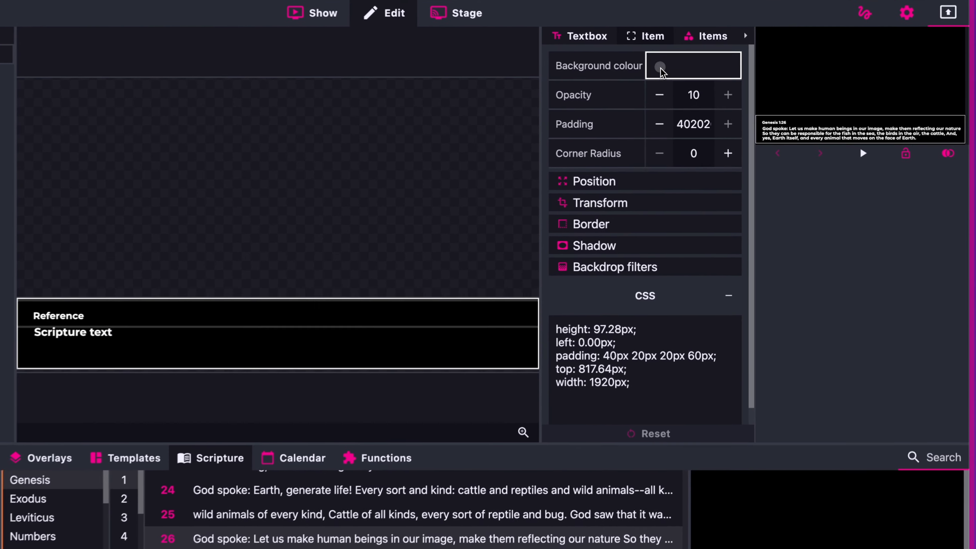
Set the background colour of the Reference and Scripture textboxes to the custom hex value #003049.
click(689, 83)
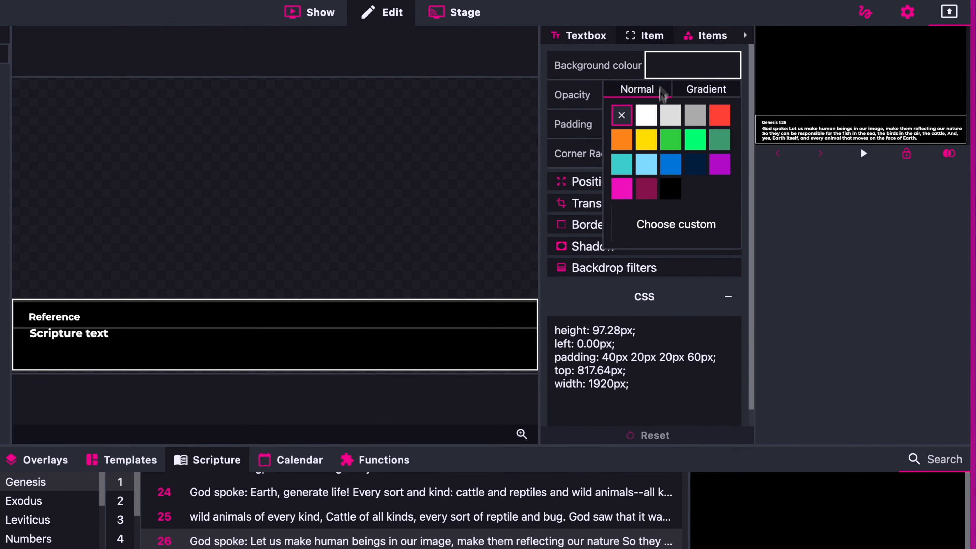
click(683, 226)
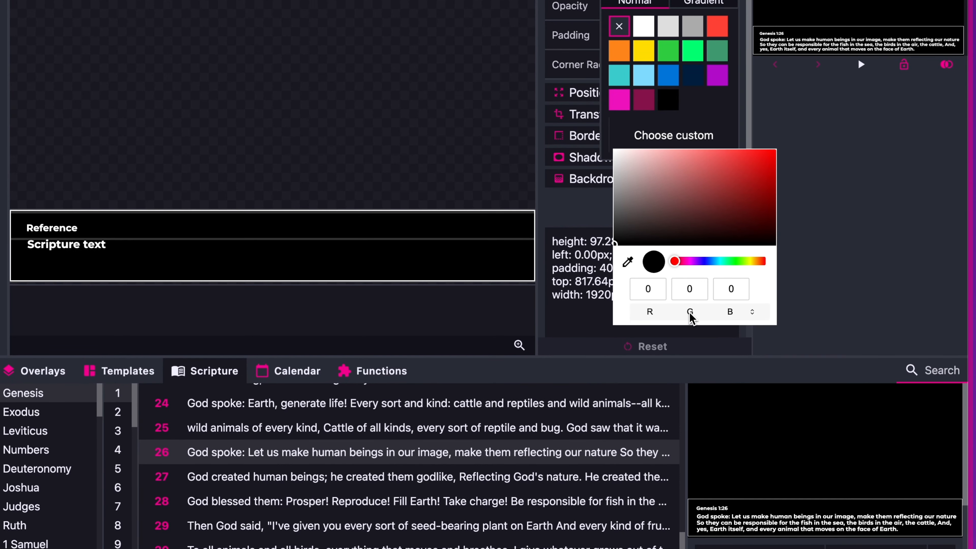
click(693, 402)
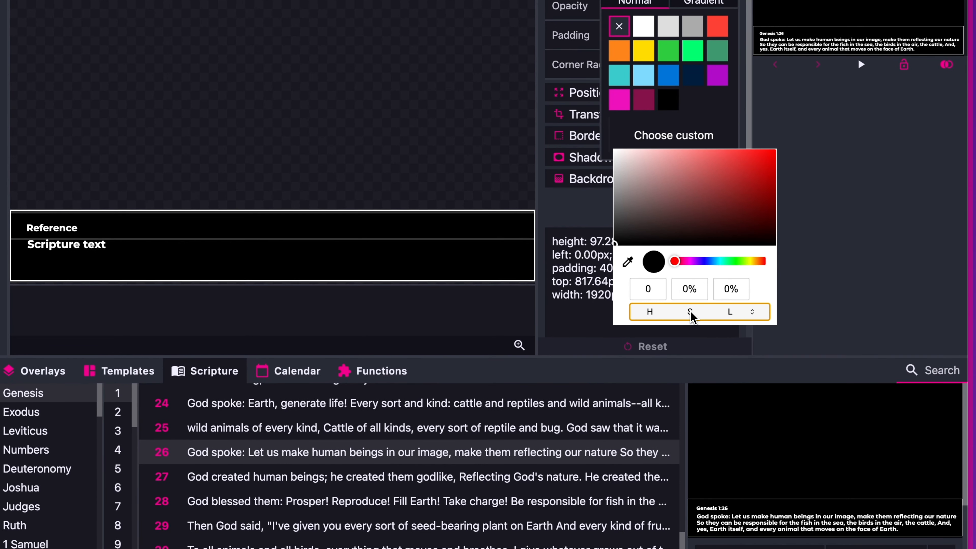
click(691, 312)
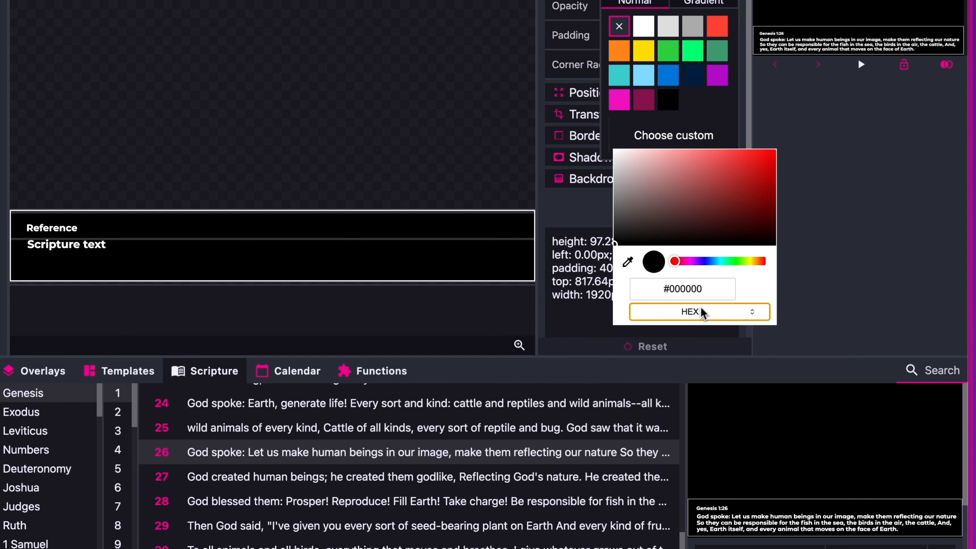
click(706, 288)
key(Right)
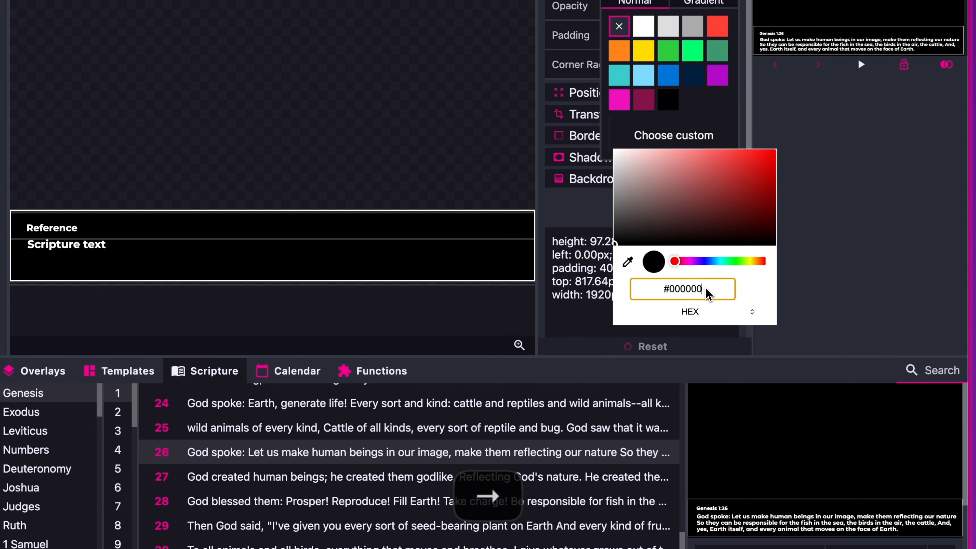
key(BackSpace)
key(BackSpace)
key(BackSpace)
key(BackSpace)
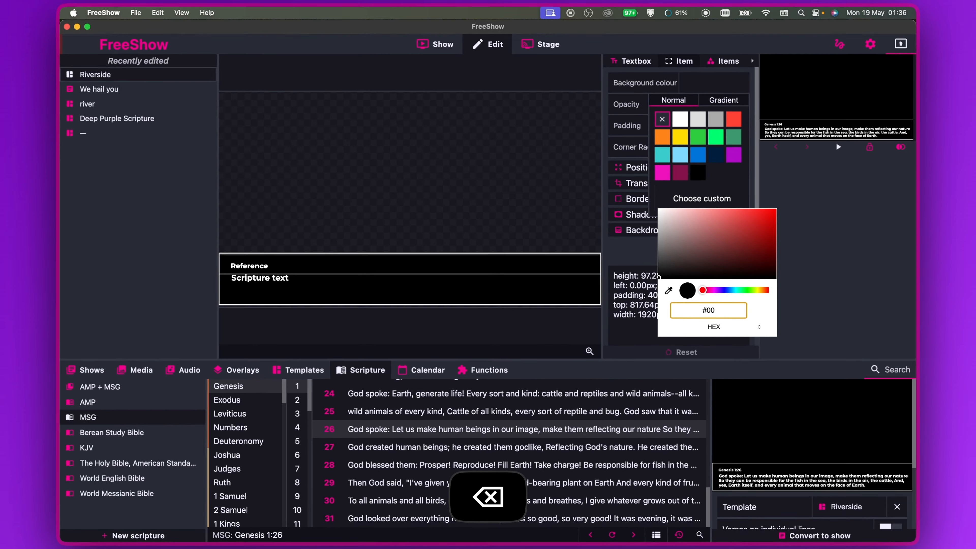
text(3)
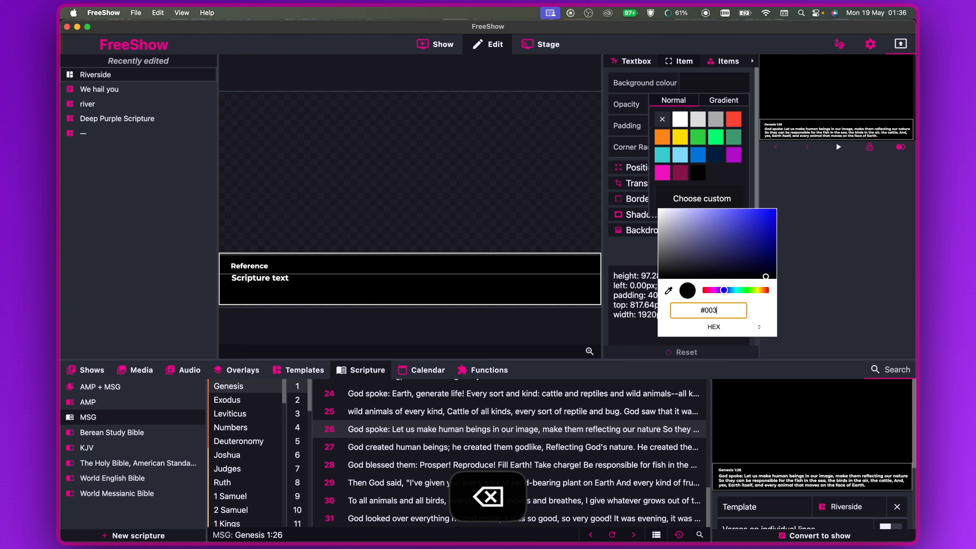
text(049)
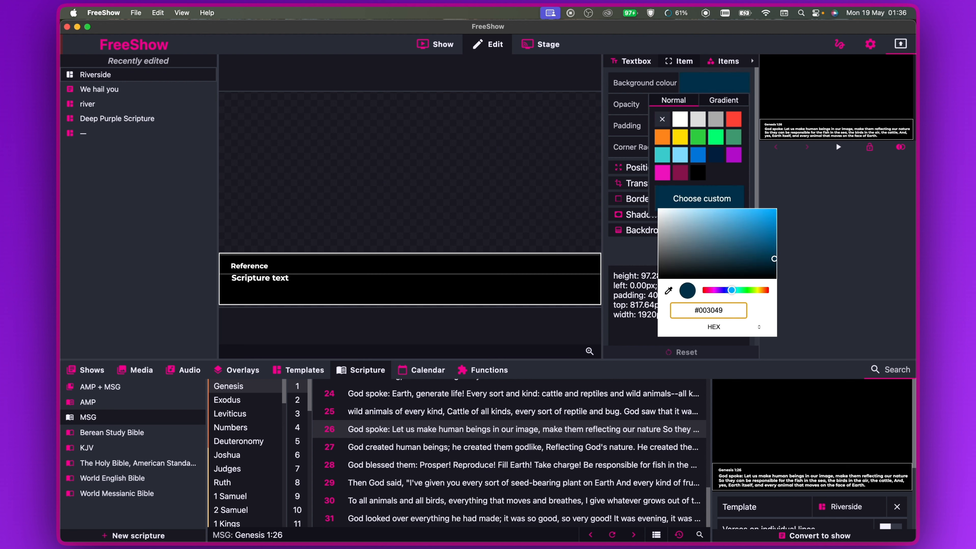
key(Return)
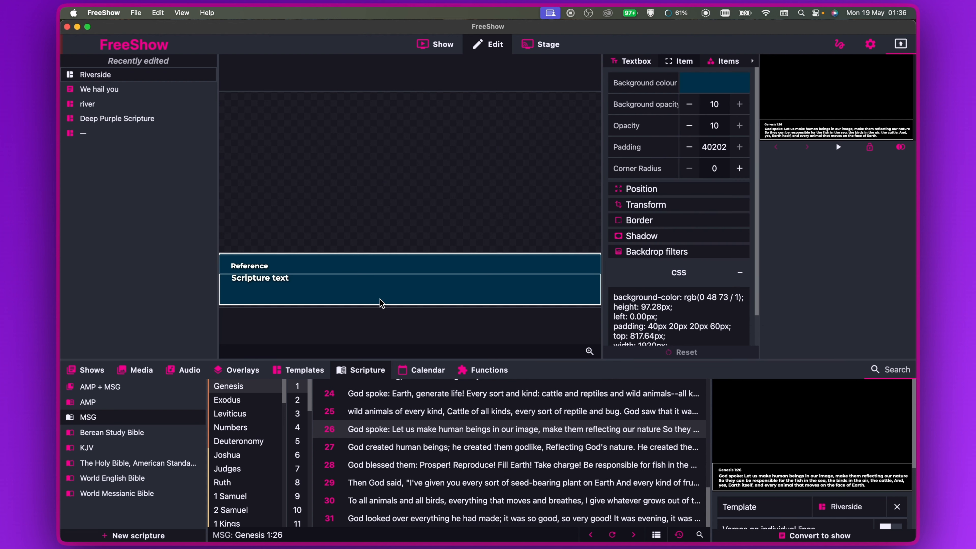
Check the palette's hex codes in Safari again, then return to the Riverside template in FreeShow.
mouse_move(381, 544)
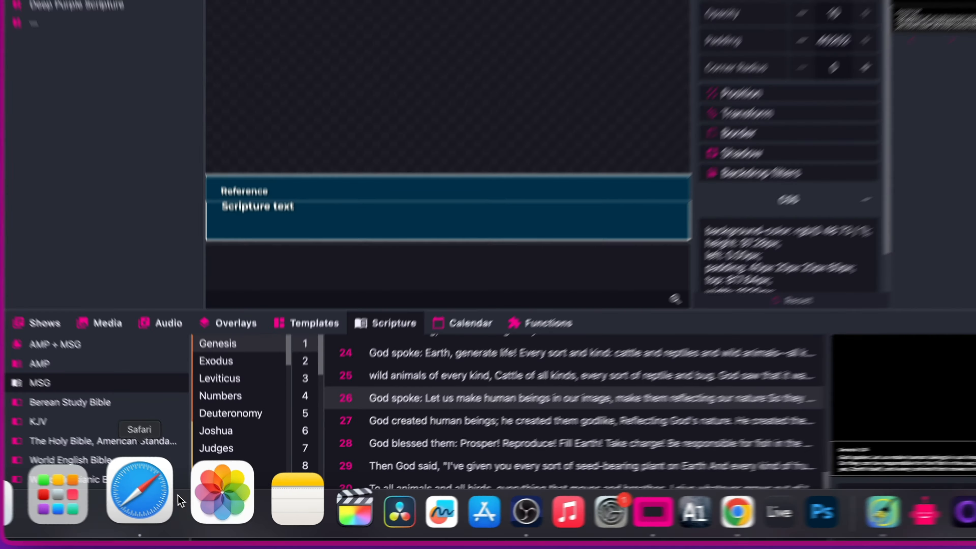
click(109, 517)
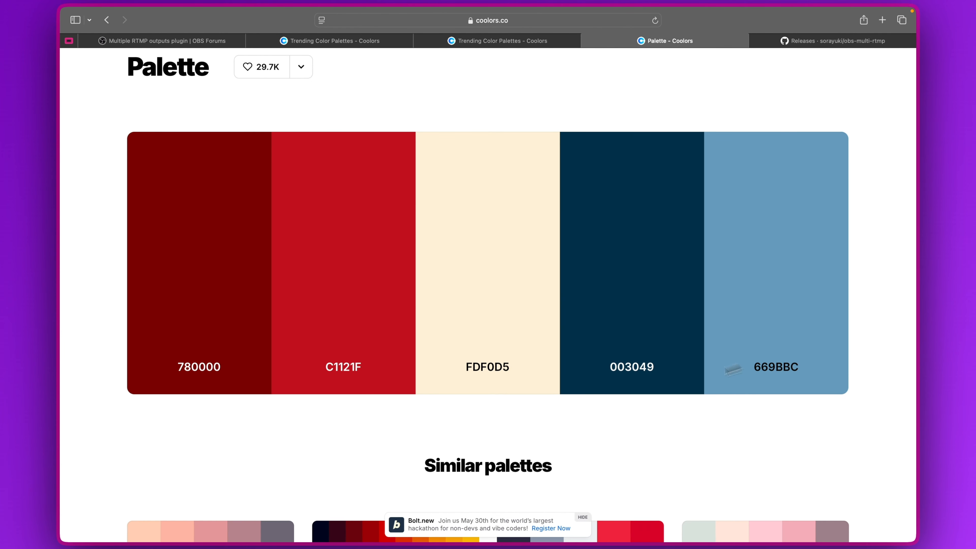
mouse_move(500, 544)
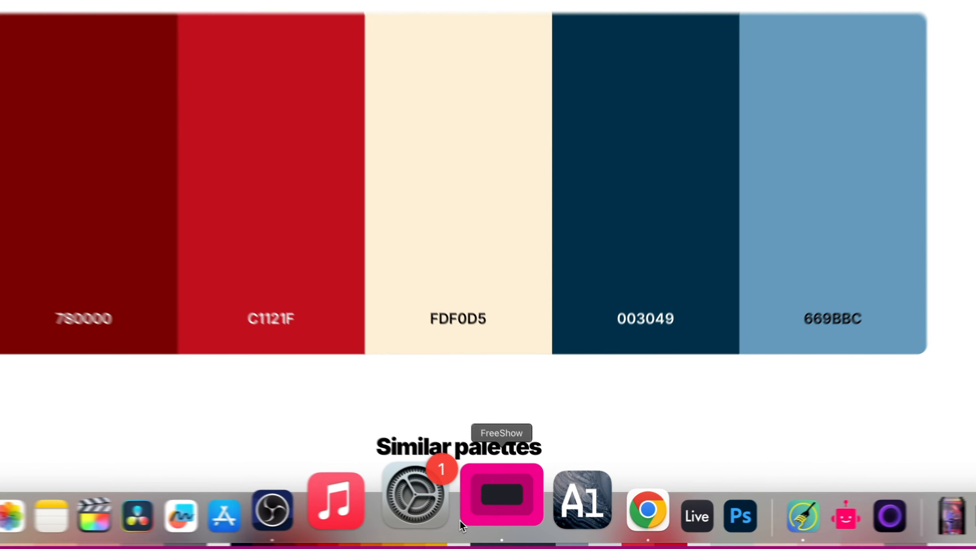
click(531, 517)
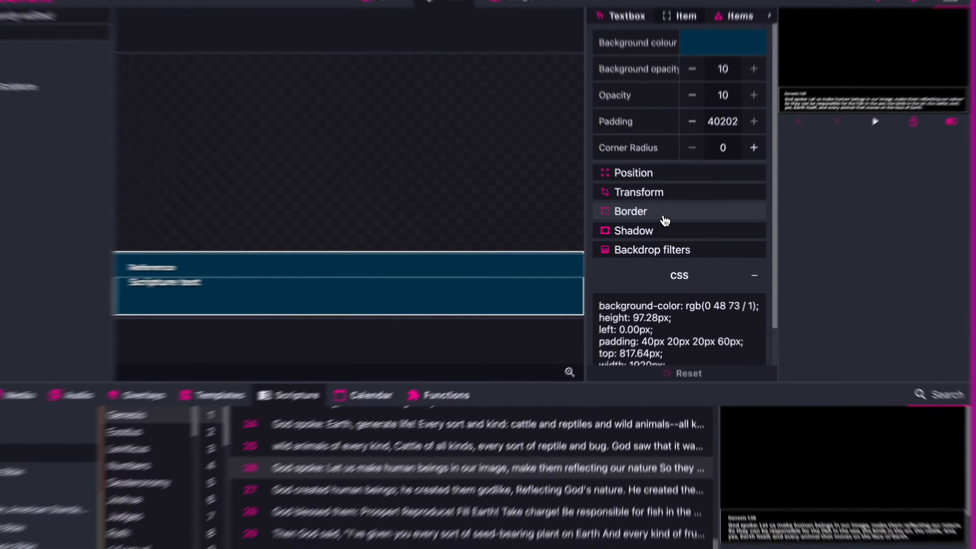
Try a solid border of width 5 on the Reference and Scripture textboxes and undo the recent template edits.
click(666, 223)
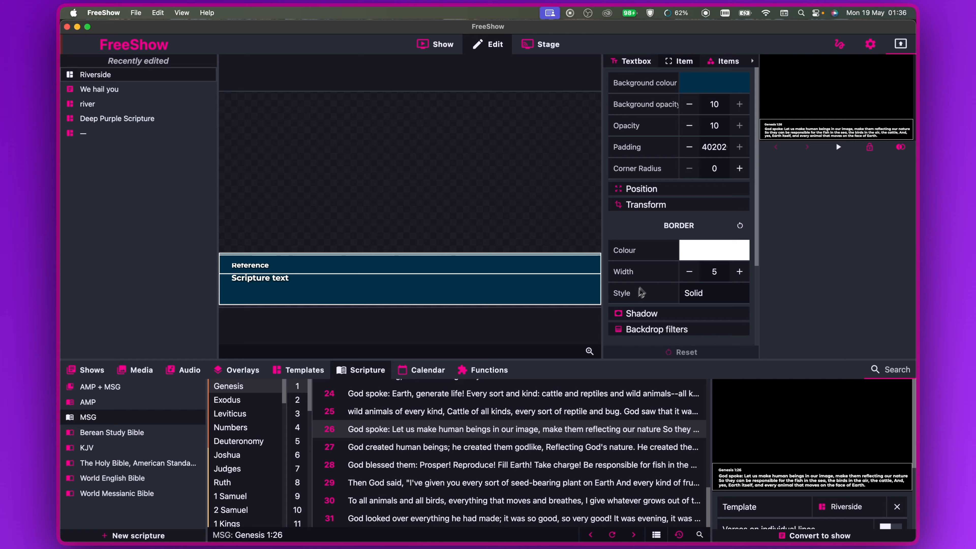
scroll(665, 239, down, 3)
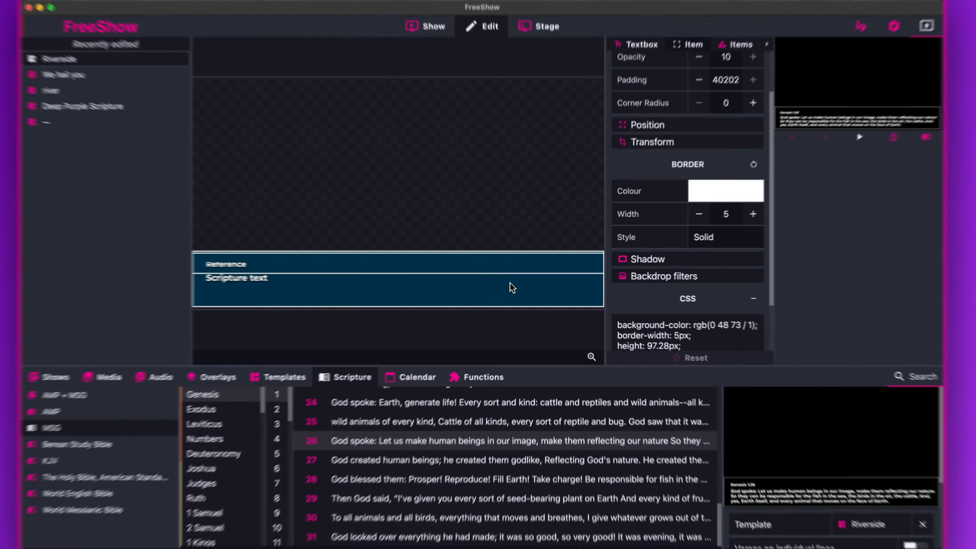
key(super+z)
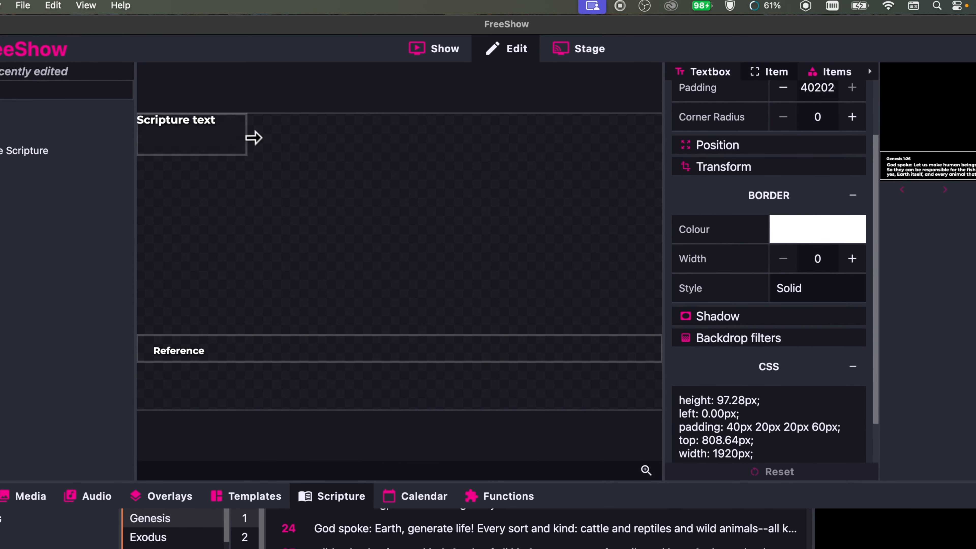
Stretch the Scripture textbox across the slide and set its CSS width to 1920px.
click(297, 109)
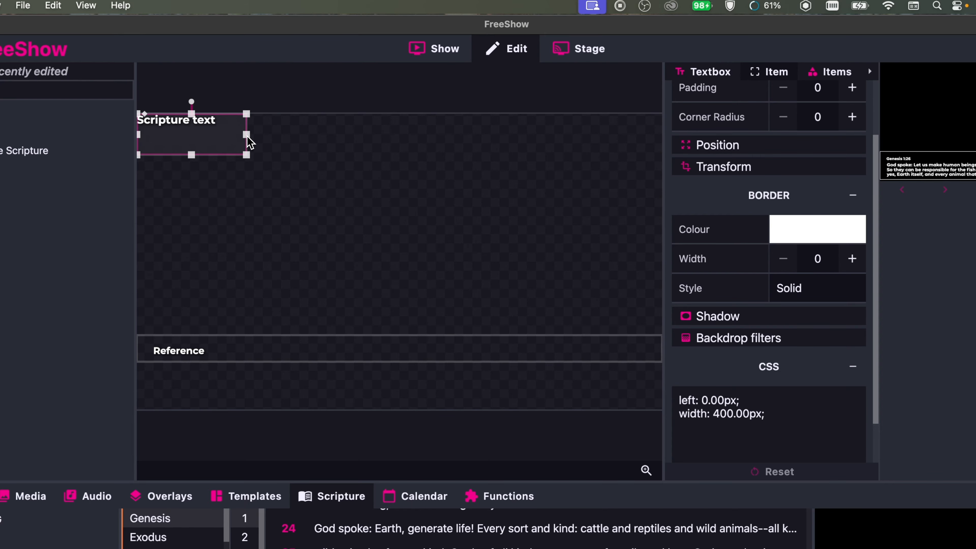
drag(249, 142, 658, 159)
click(738, 417)
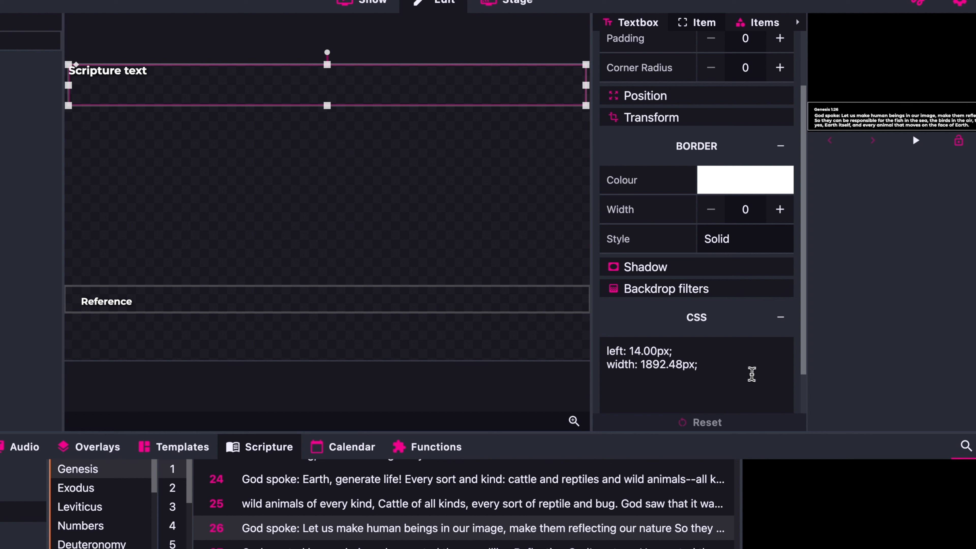
key(BackSpace)
key(BackSpace)
key(BackSpace)
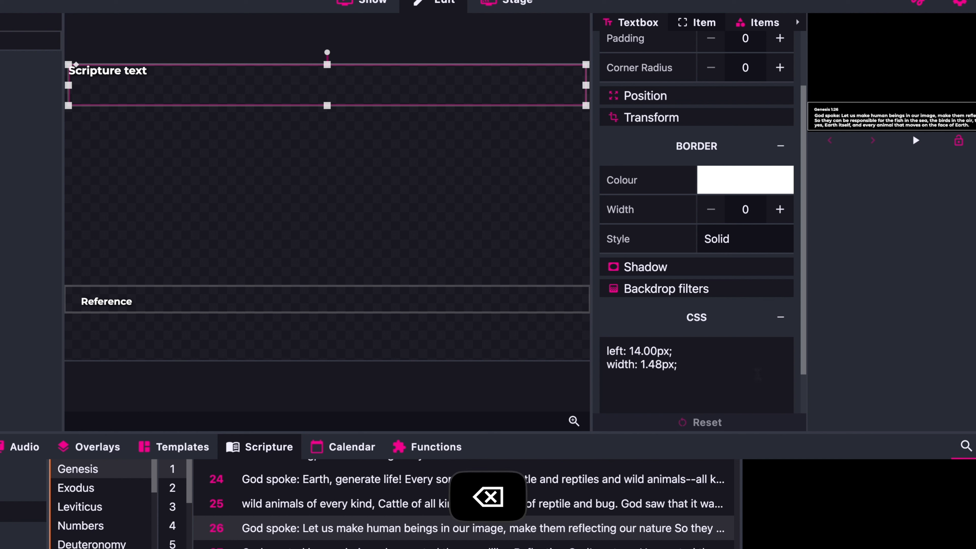
text(920)
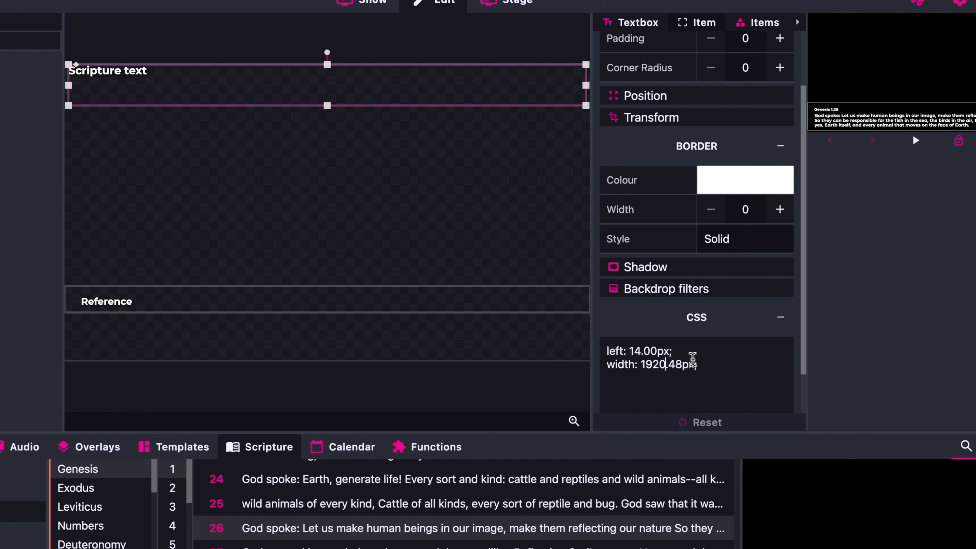
key(BackSpace)
key(BackSpace)
key(BackSpace)
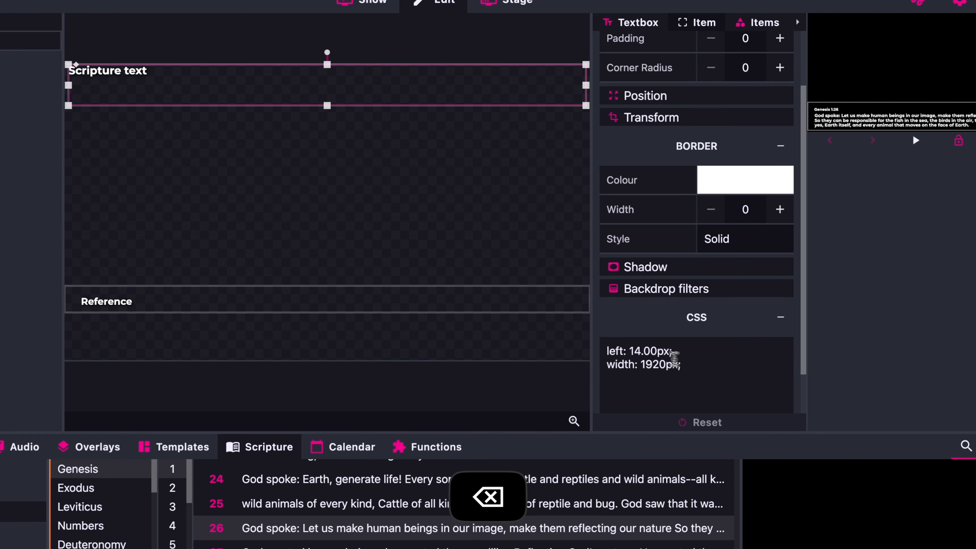
click(621, 388)
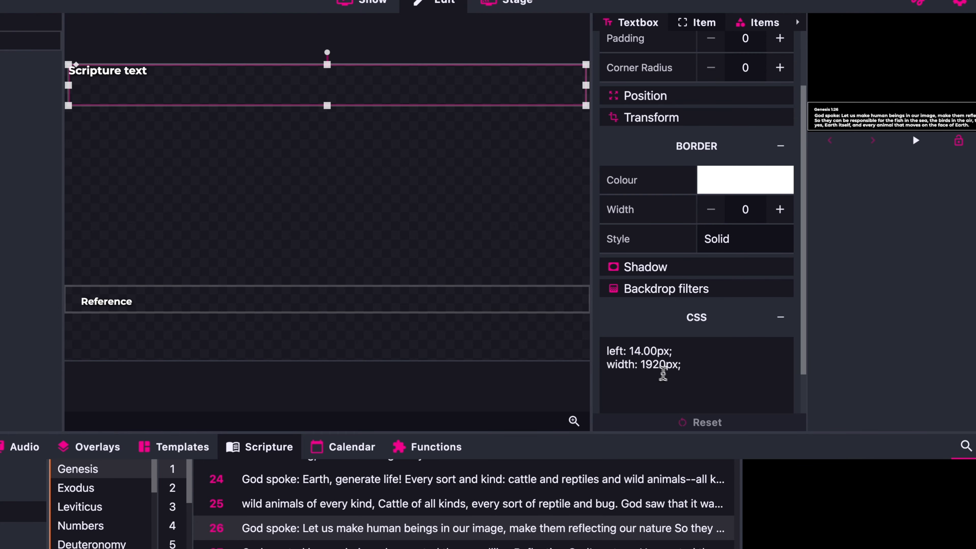
click(530, 395)
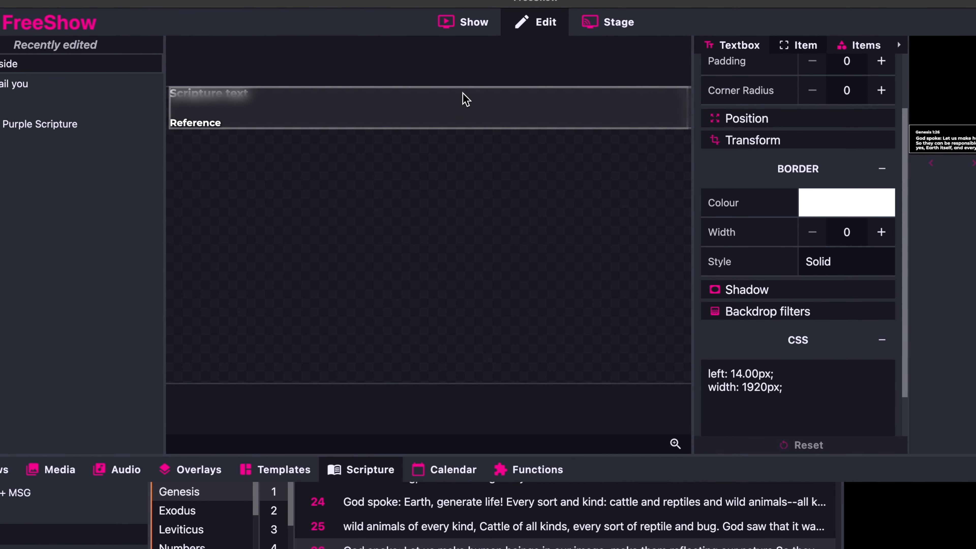
Move the Scripture textbox down to about 883 px from the slide's top edge and delete the Reference textbox.
drag(470, 90, 470, 224)
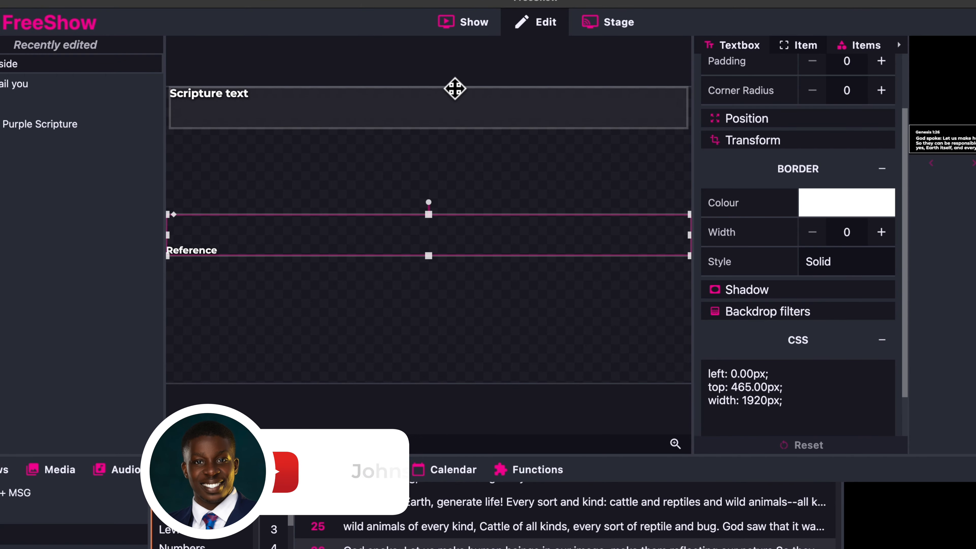
drag(453, 88, 456, 329)
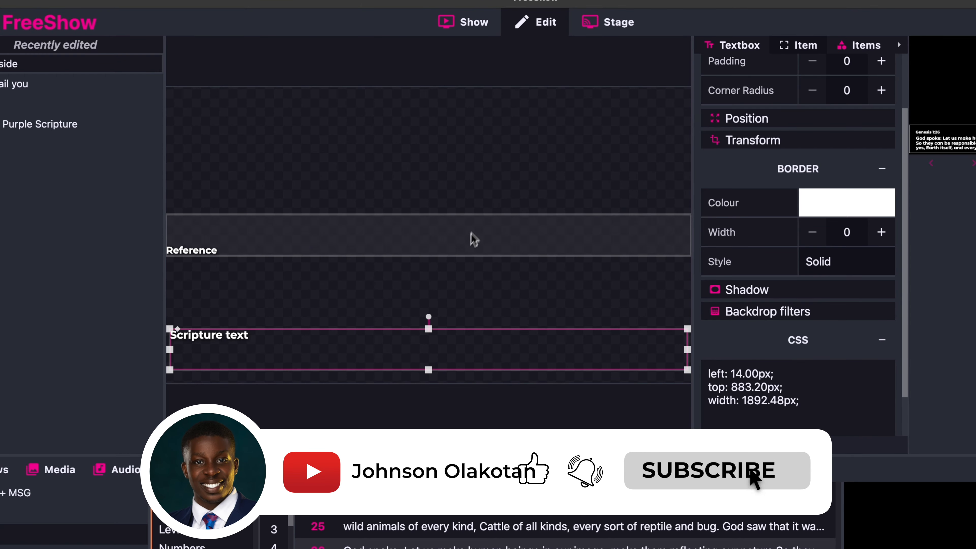
click(471, 221)
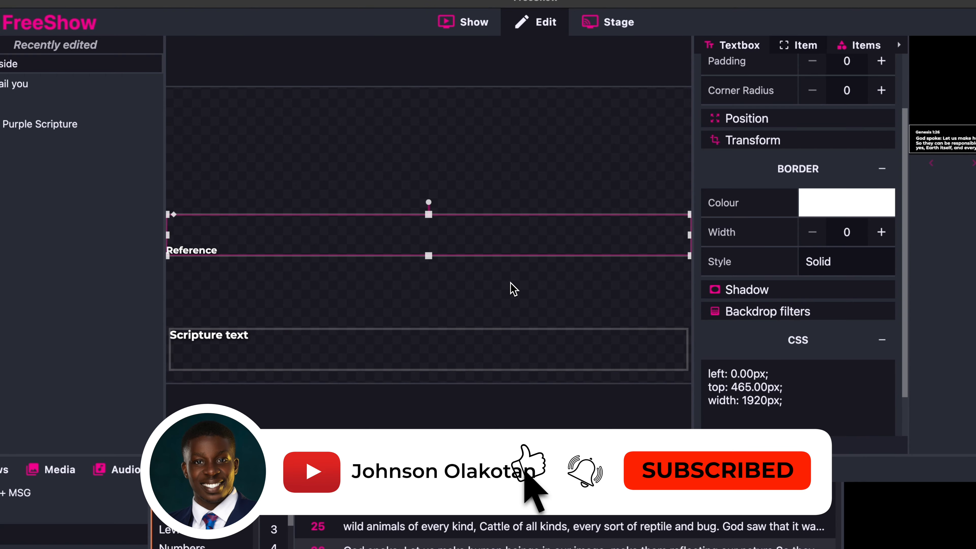
key(Delete)
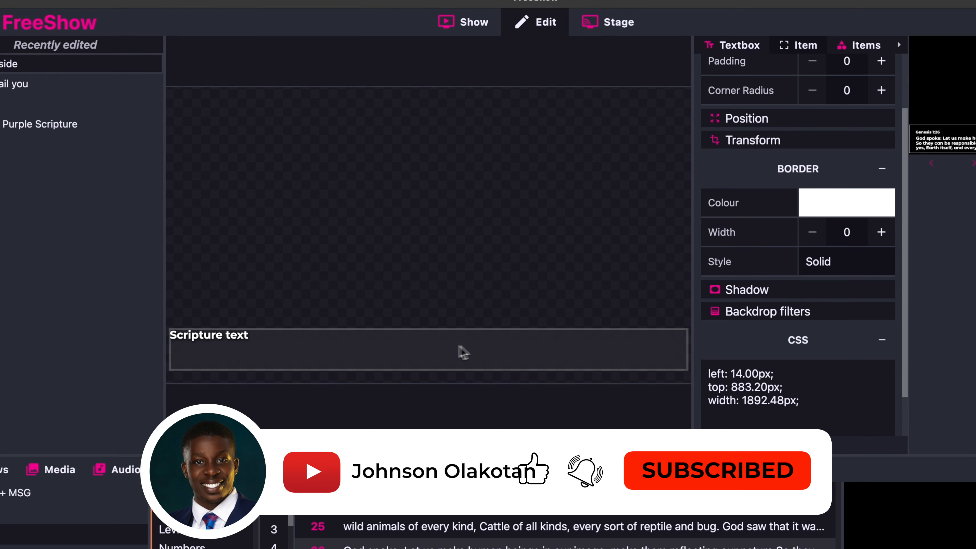
Set the remaining Scripture textbox's width to exactly 1920px in its CSS.
click(235, 345)
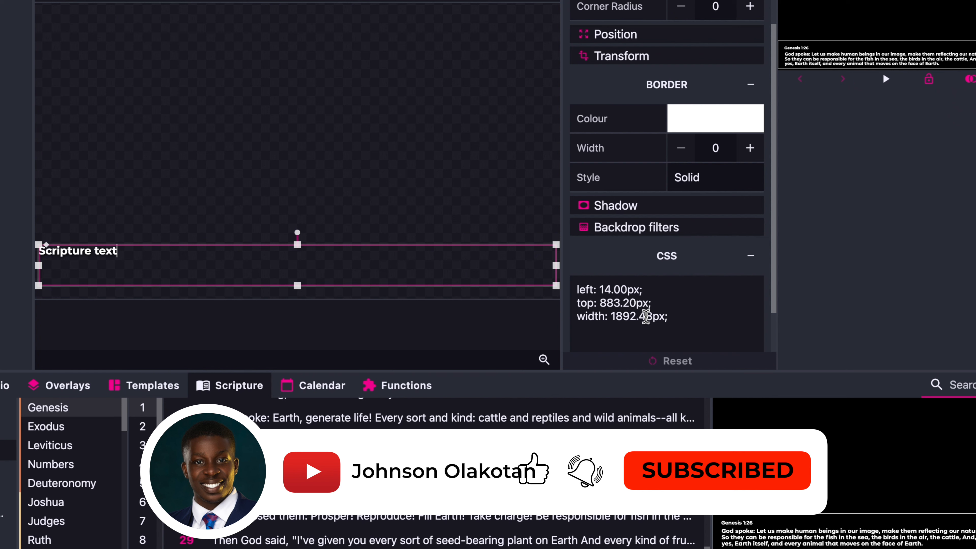
click(638, 319)
key(BackSpace)
key(BackSpace)
key(BackSpace)
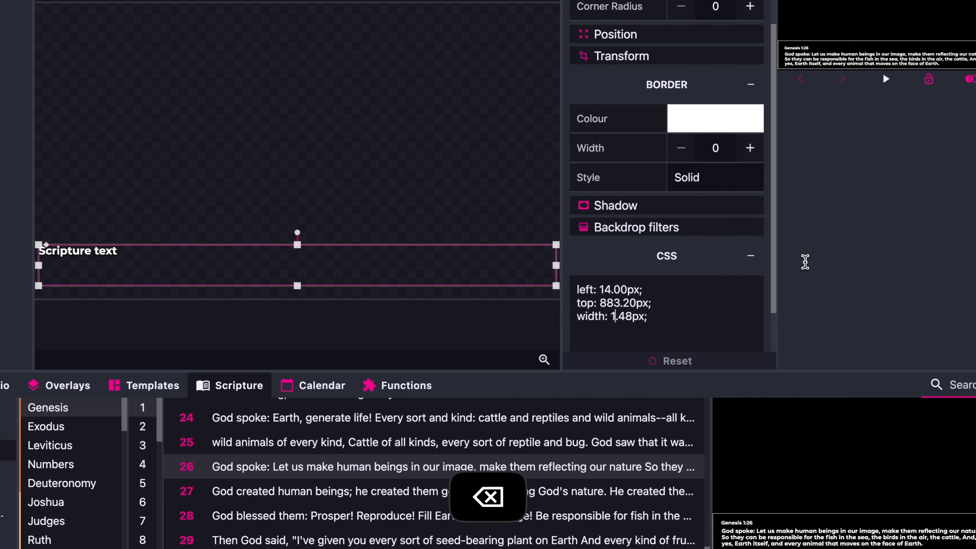
text(920)
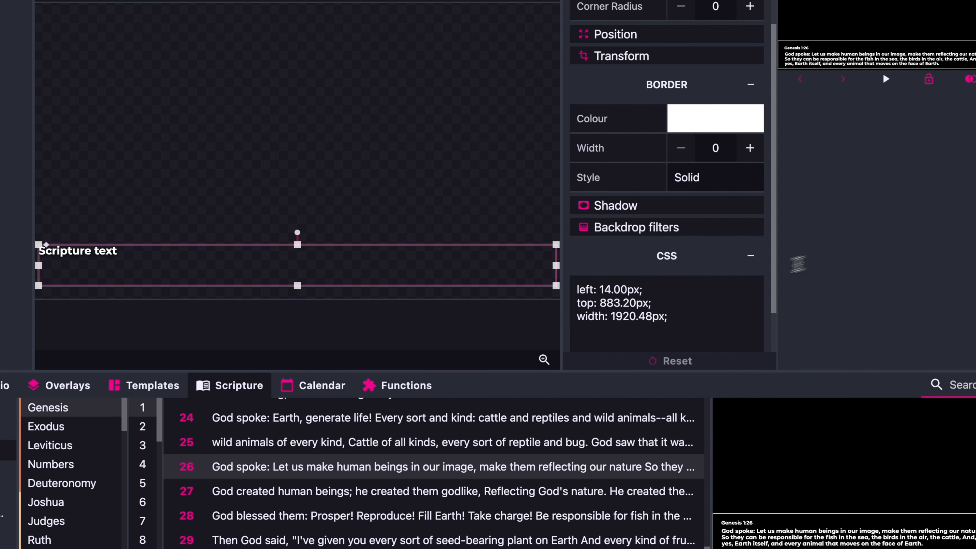
click(653, 317)
key(BackSpace)
key(BackSpace)
key(BackSpace)
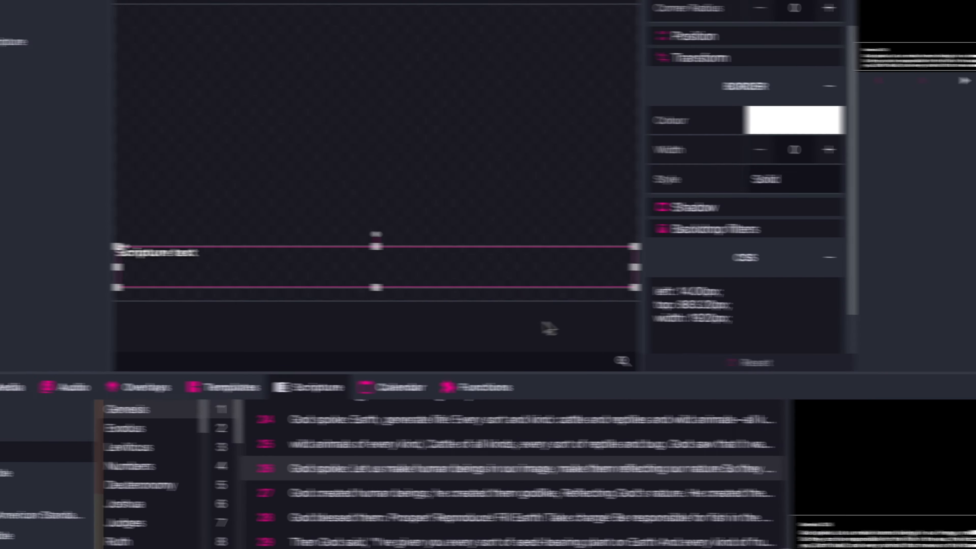
click(543, 324)
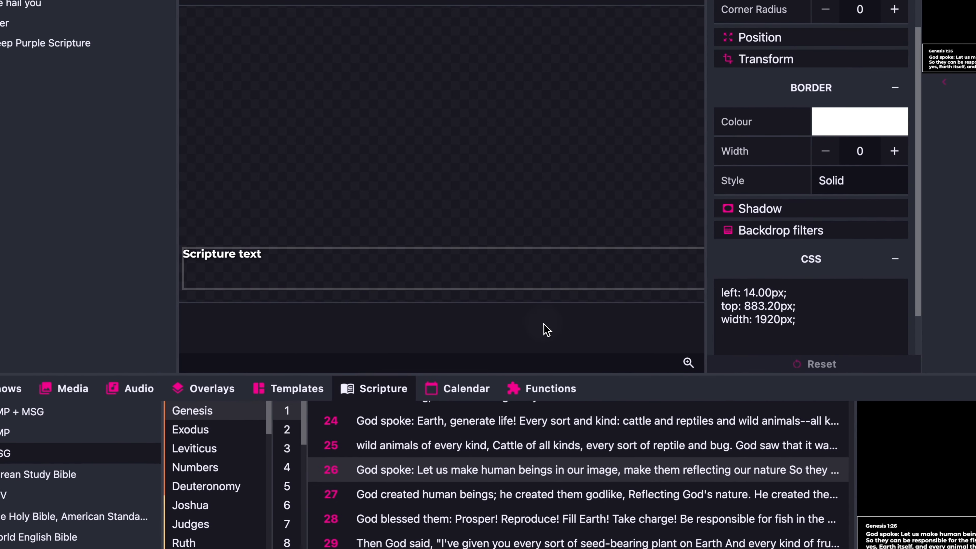
Align the Scripture textbox with the slide's left and bottom edges and extend it upward to about 222 px high.
drag(492, 251, 488, 262)
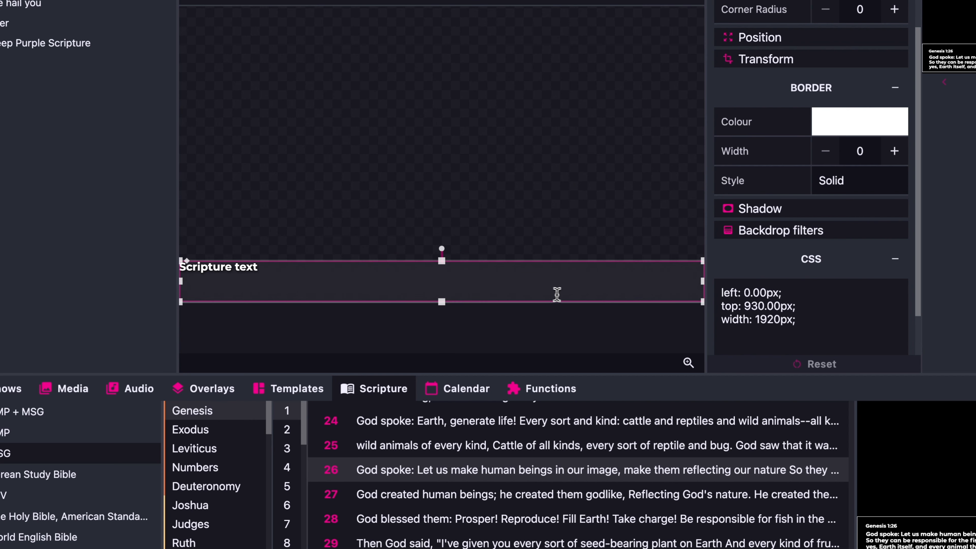
click(337, 279)
key(ctrl+a)
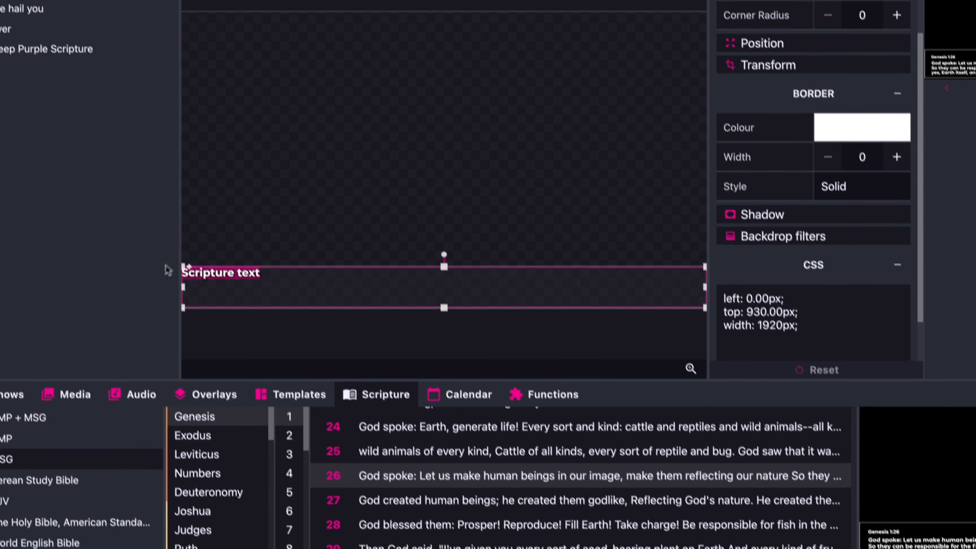
drag(454, 286, 455, 265)
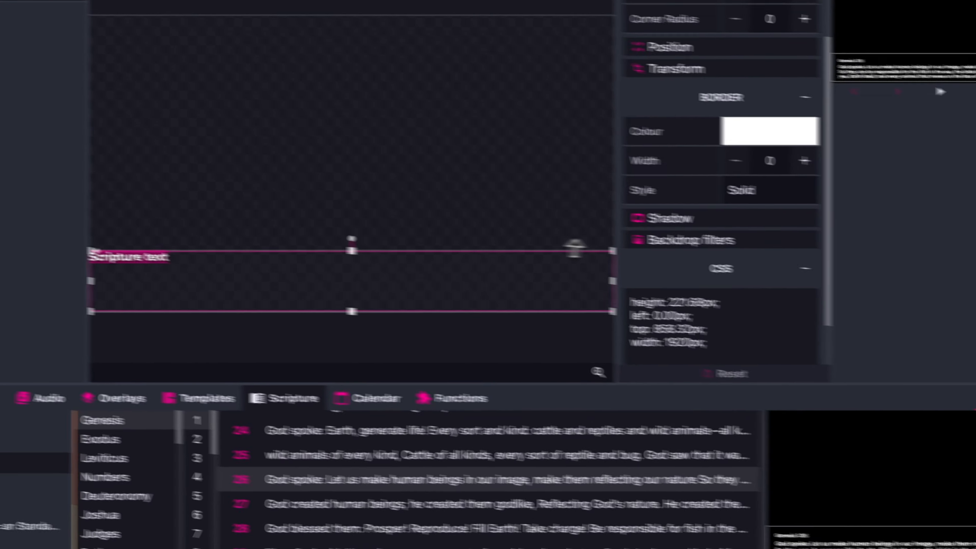
Add the declaration padding: 100px 20px 20px 60px to the Scripture textbox's CSS.
click(678, 341)
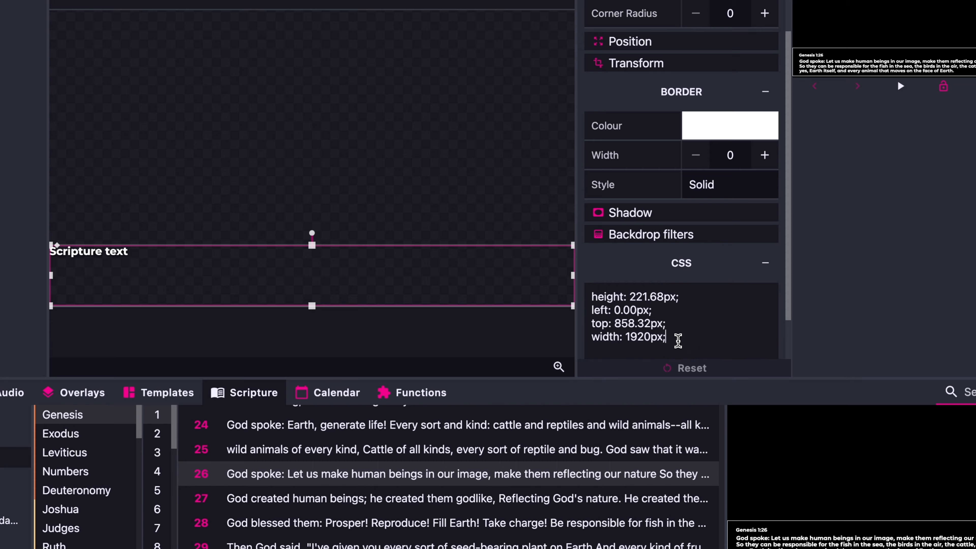
text(padding: 100px 20px 20px 60px)
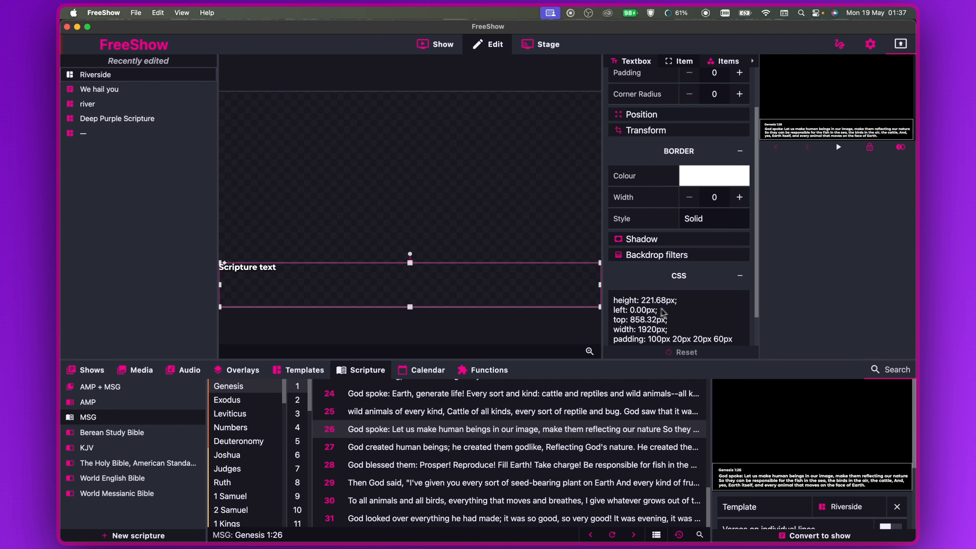
click(547, 327)
click(492, 281)
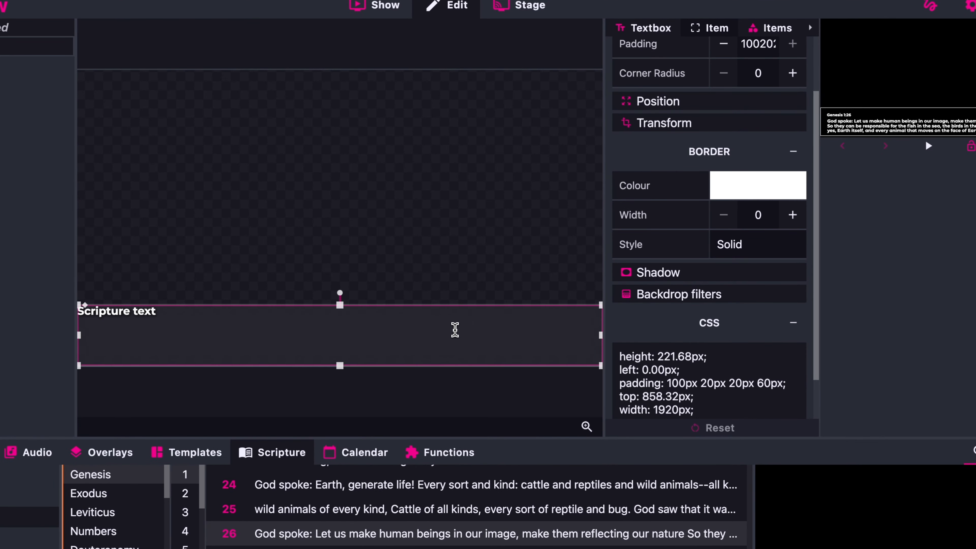
scroll(728, 390, down, 2)
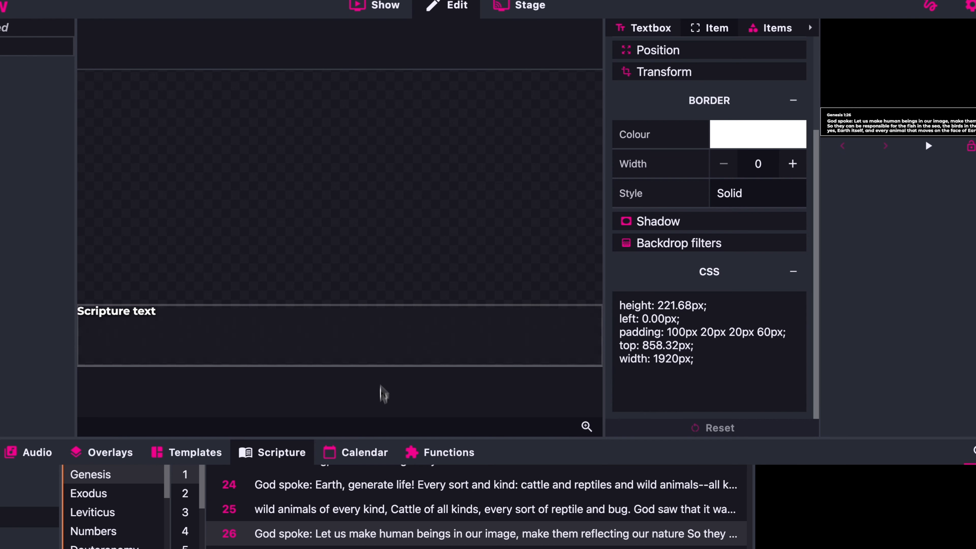
click(362, 316)
click(434, 227)
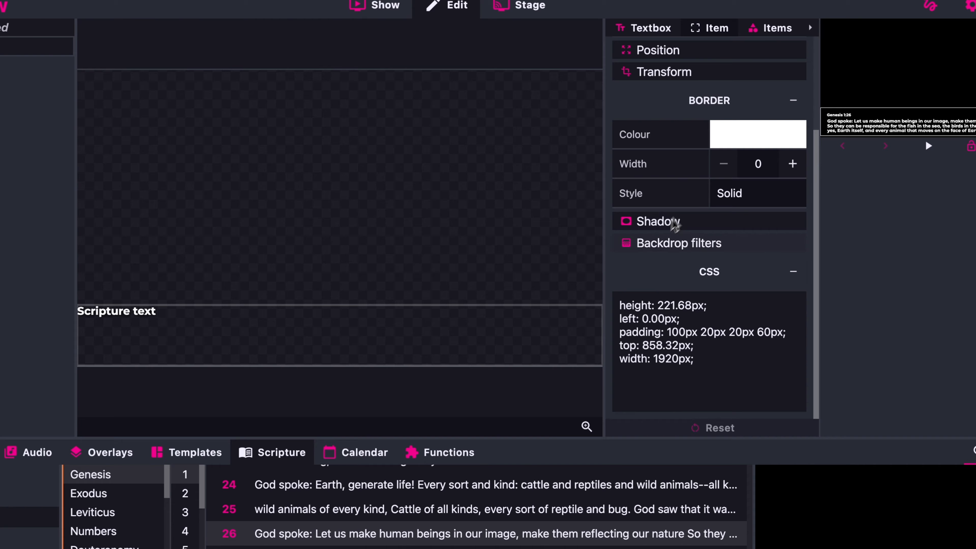
scroll(675, 222, up, 3)
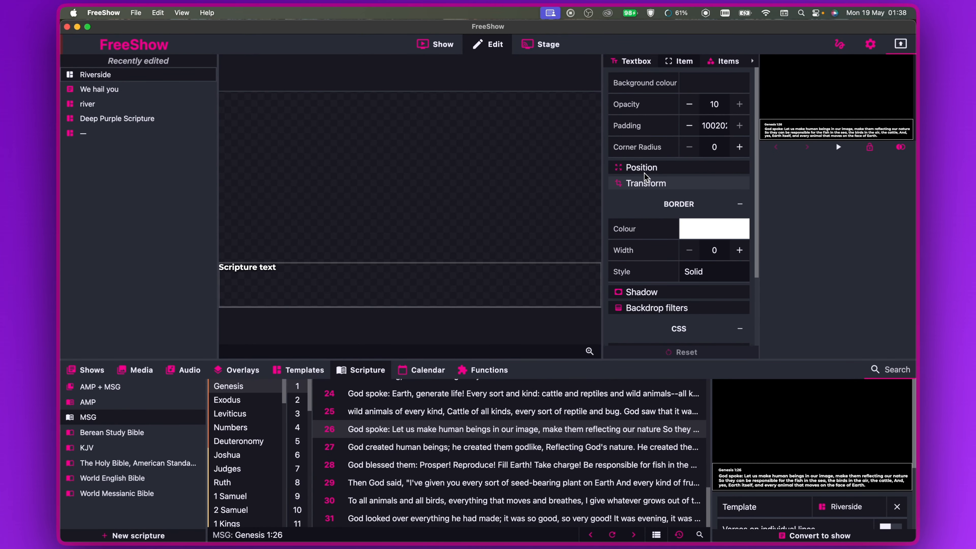
scroll(646, 177, down, 3)
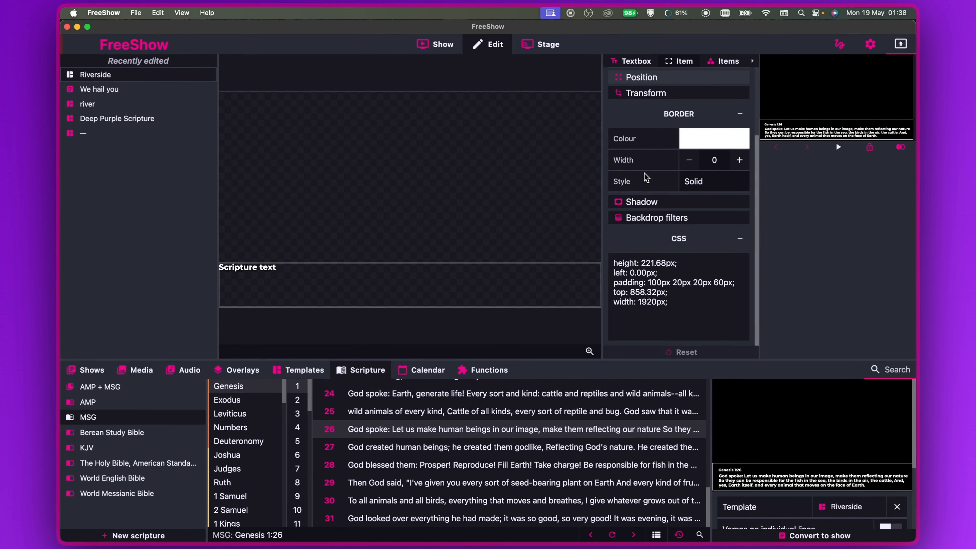
scroll(649, 163, up, 3)
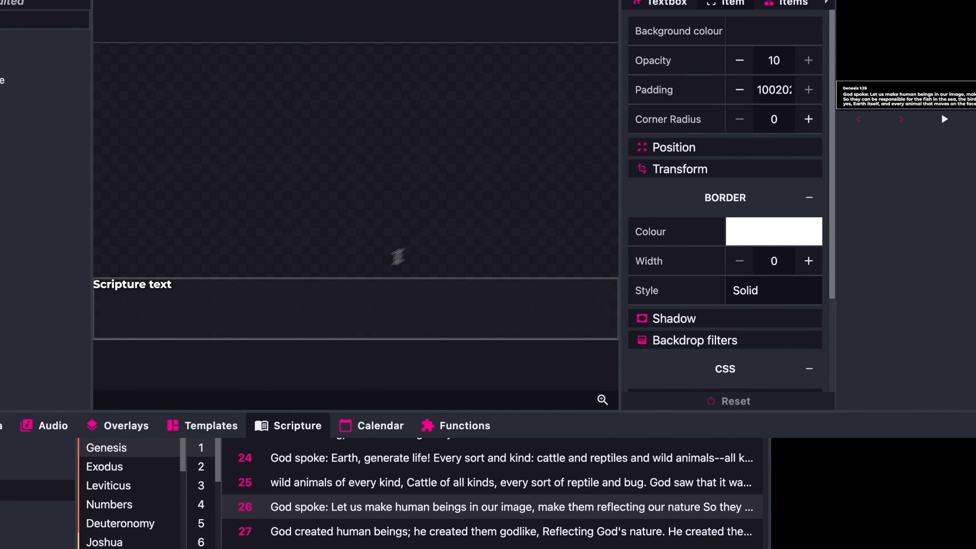
Remove the padding declaration from the Scripture textbox's CSS.
click(394, 278)
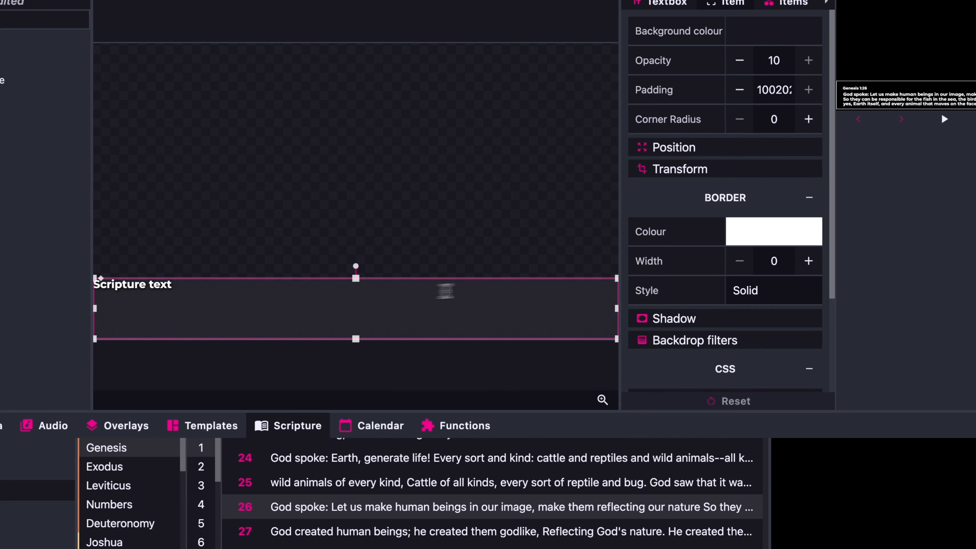
scroll(634, 306, down, 3)
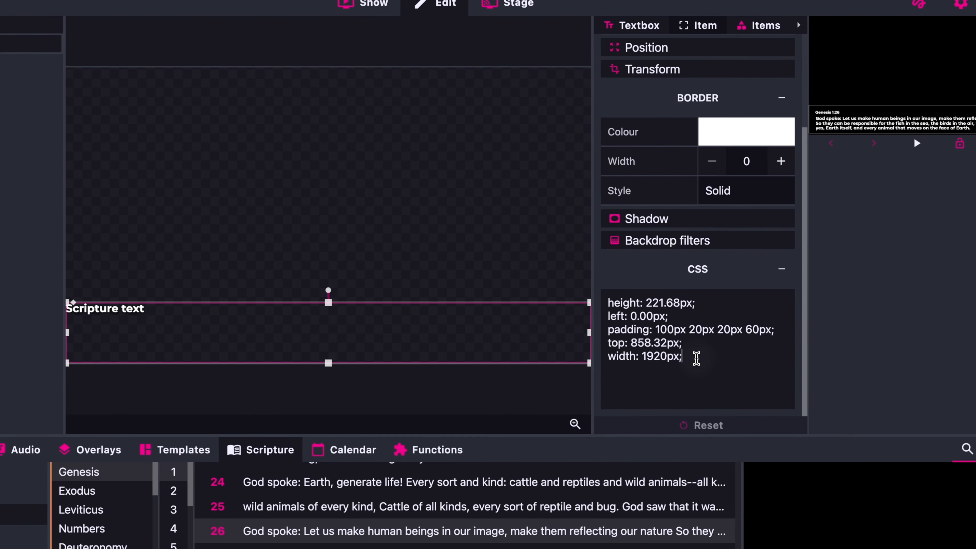
drag(777, 329, 607, 330)
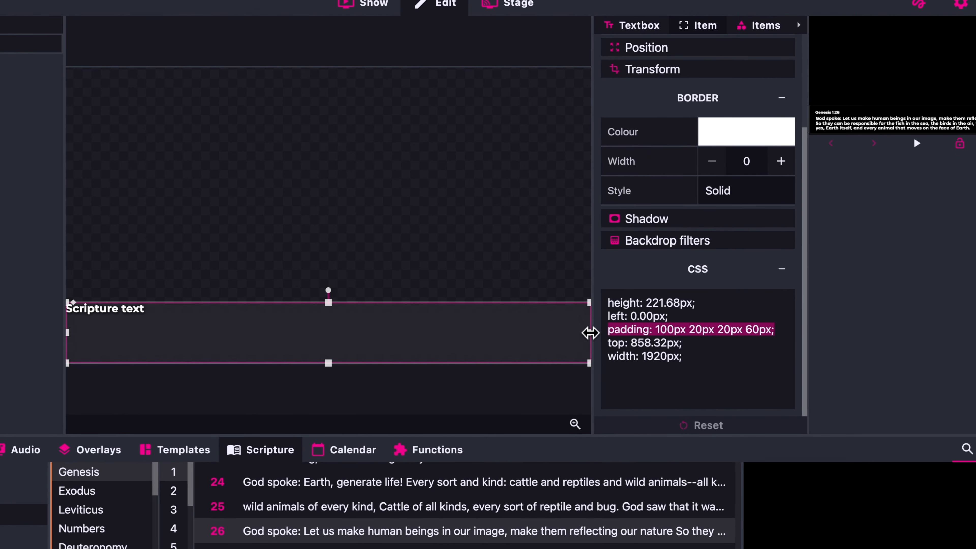
key(BackSpace)
key(BackSpace)
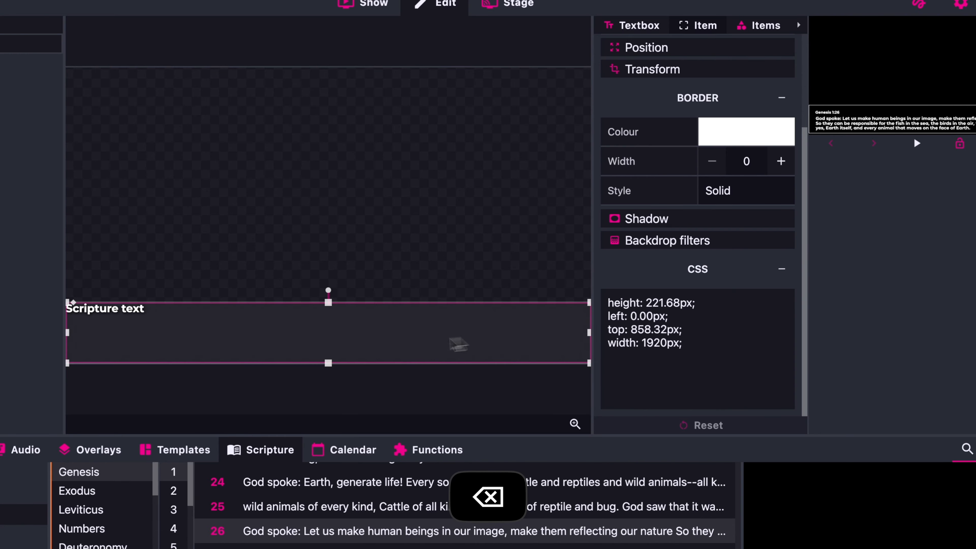
click(426, 333)
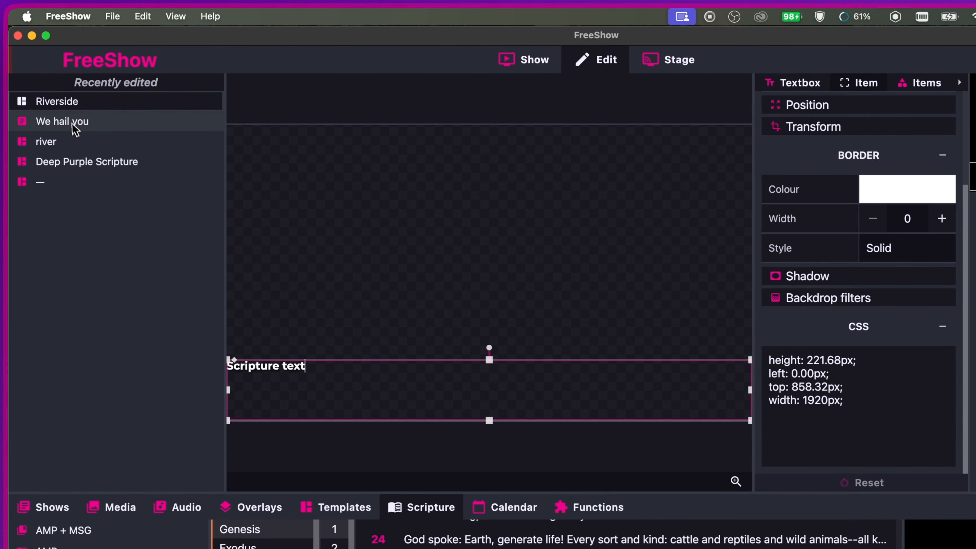
Undo the textbox rebuild back to the black, white-bordered Scripture textbox with padding 100px 20px 20px 60px.
click(75, 106)
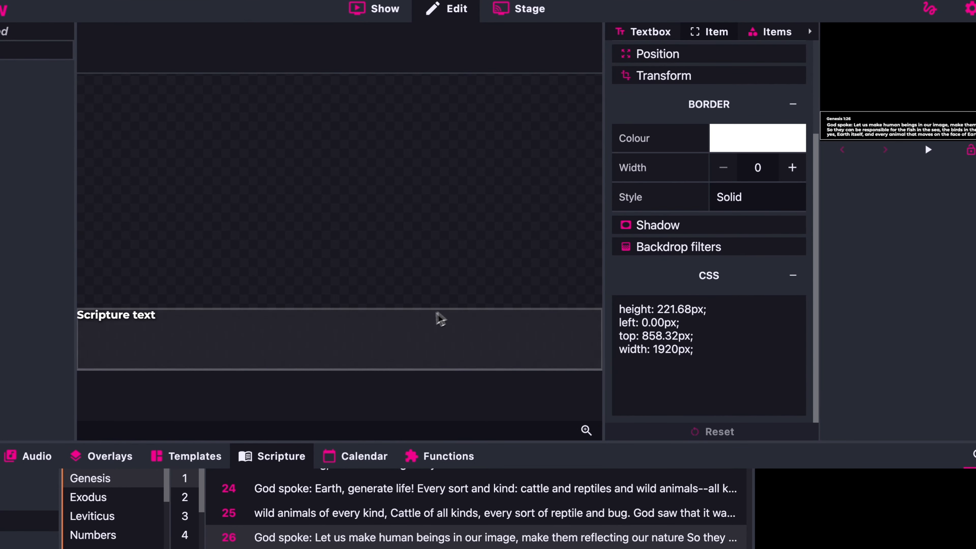
key(super+z)
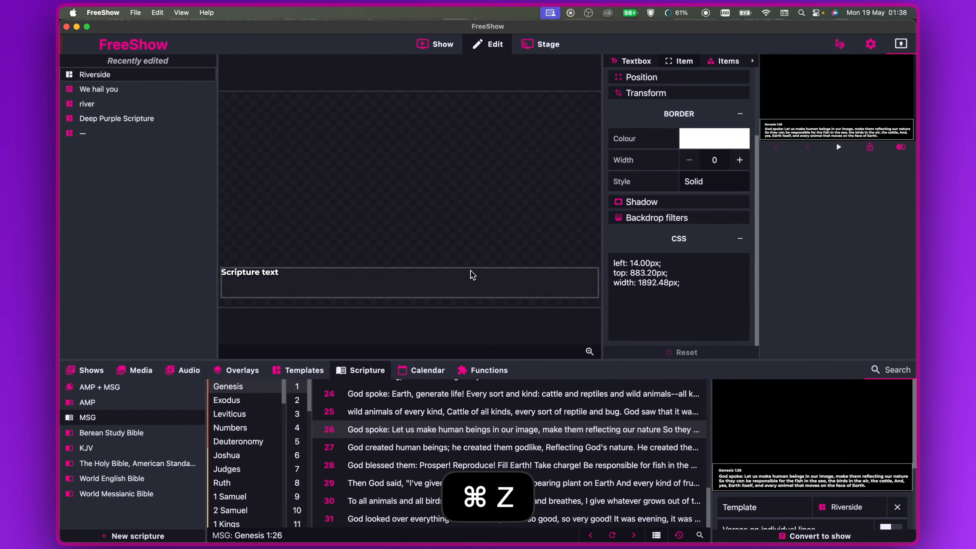
key(super+z)
key(super+z)
key(super+z)
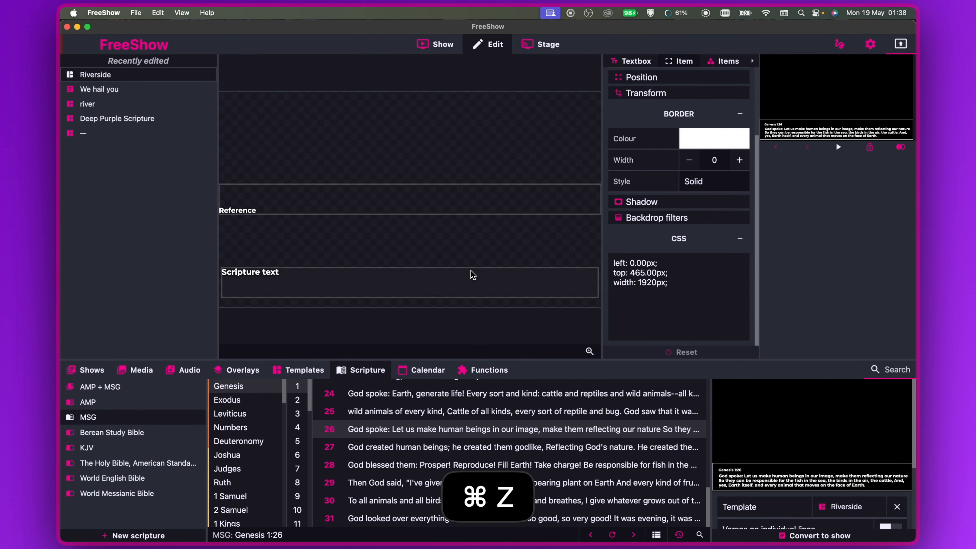
key(super+z)
key(super+z)
key(super+z)
key(super+z)
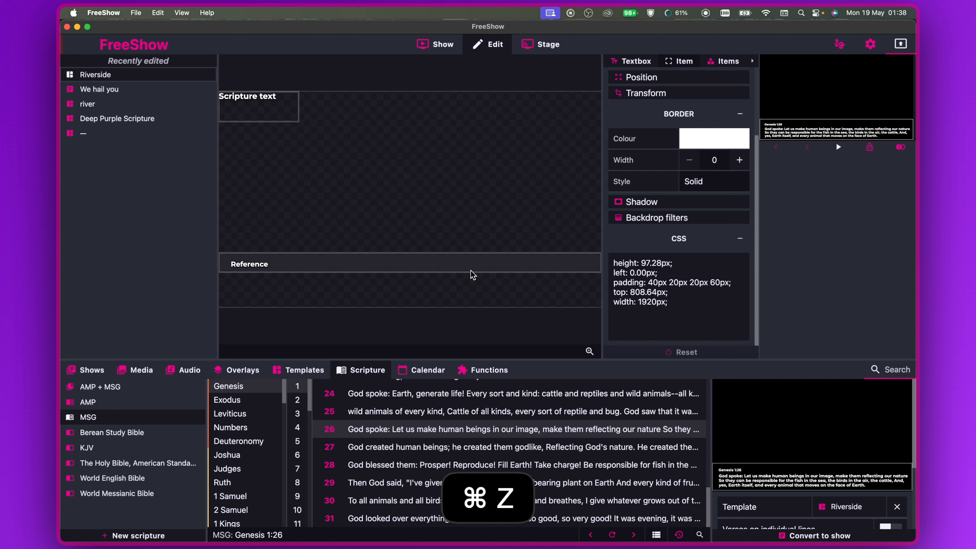
key(super+z)
key(super+z)
key(super+z)
key(super+z)
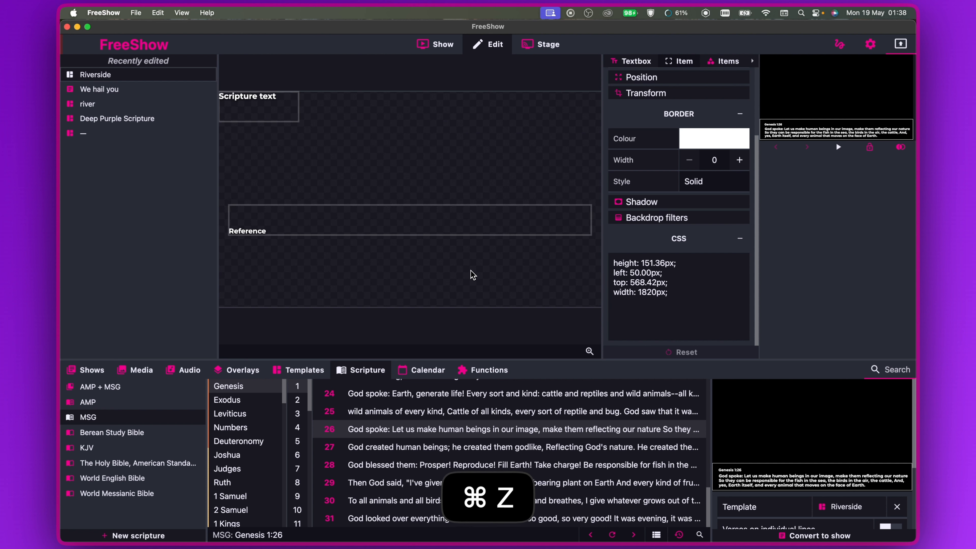
key(super+z)
key(super+z)
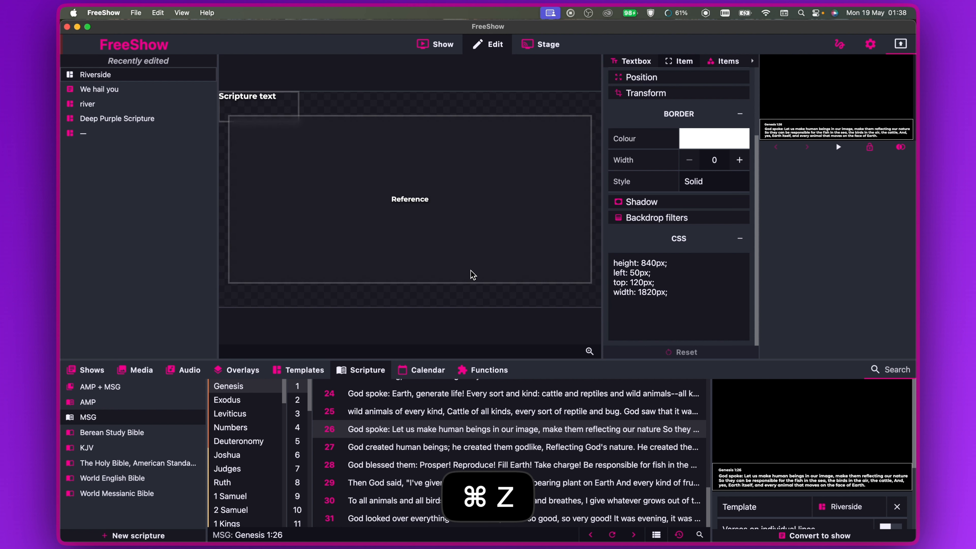
key(super+z)
key(super+z)
key(super+z)
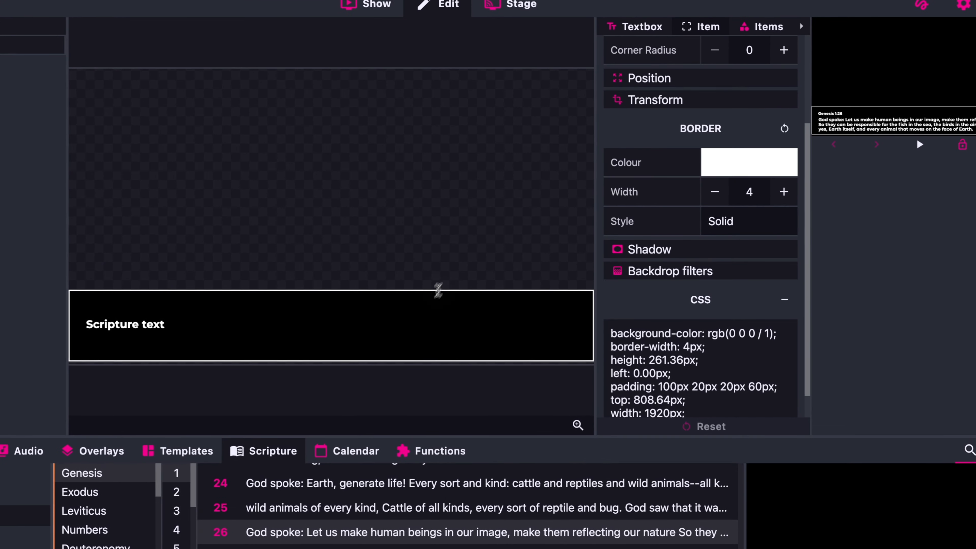
Set the Scripture textbox's background to the custom colour #003049.
click(463, 289)
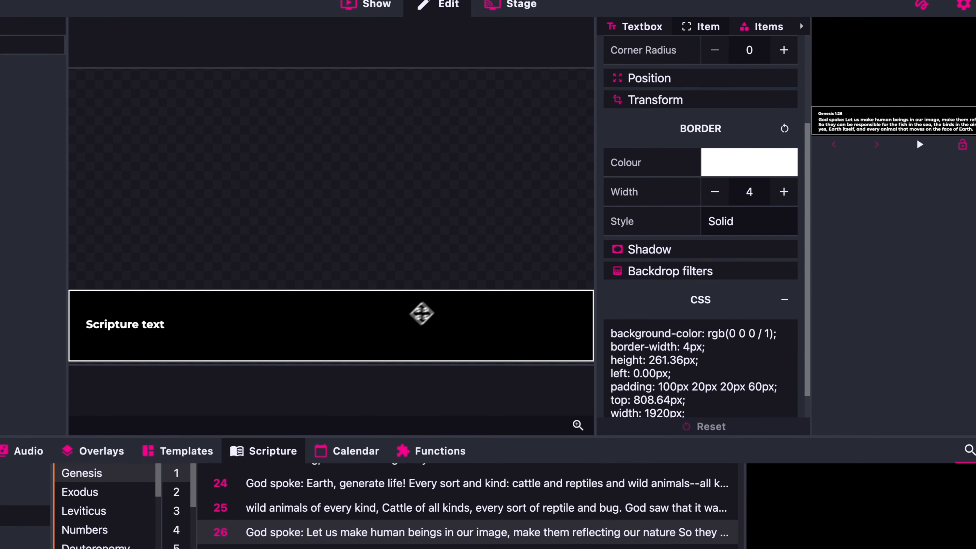
scroll(706, 383, down, 2)
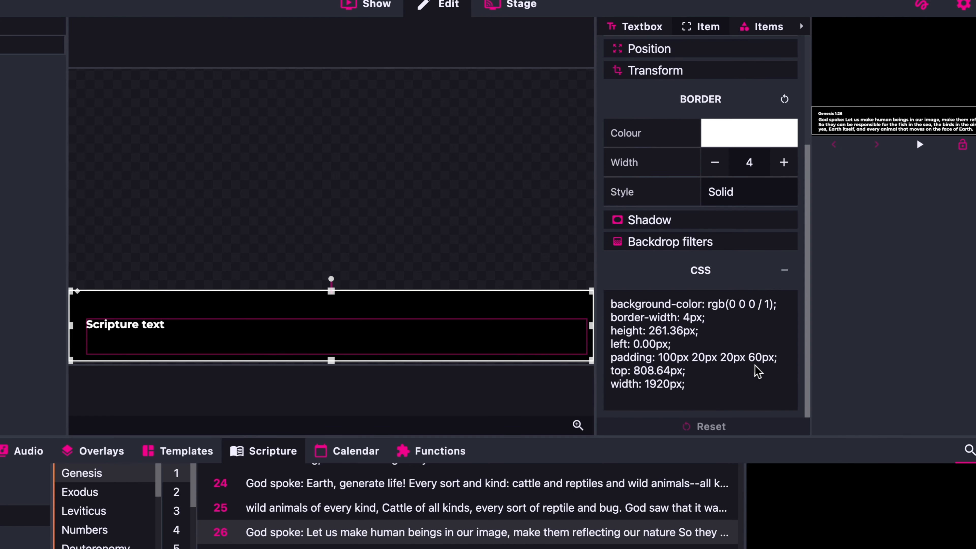
click(454, 395)
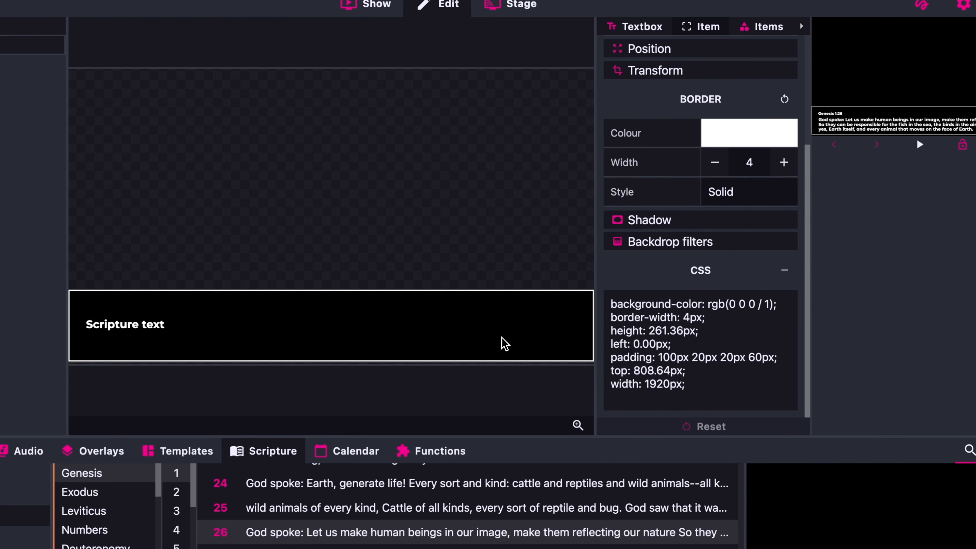
click(486, 320)
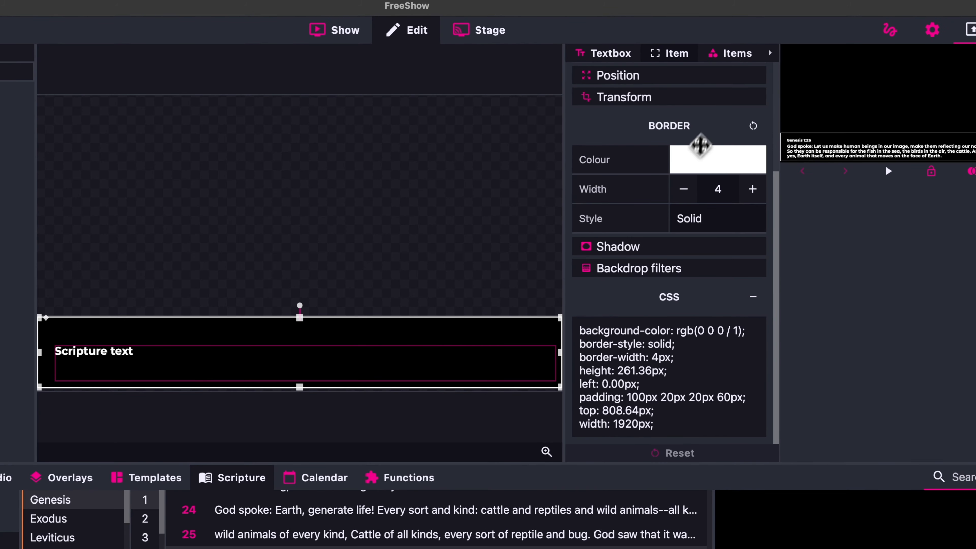
scroll(669, 119, up, 5)
click(717, 82)
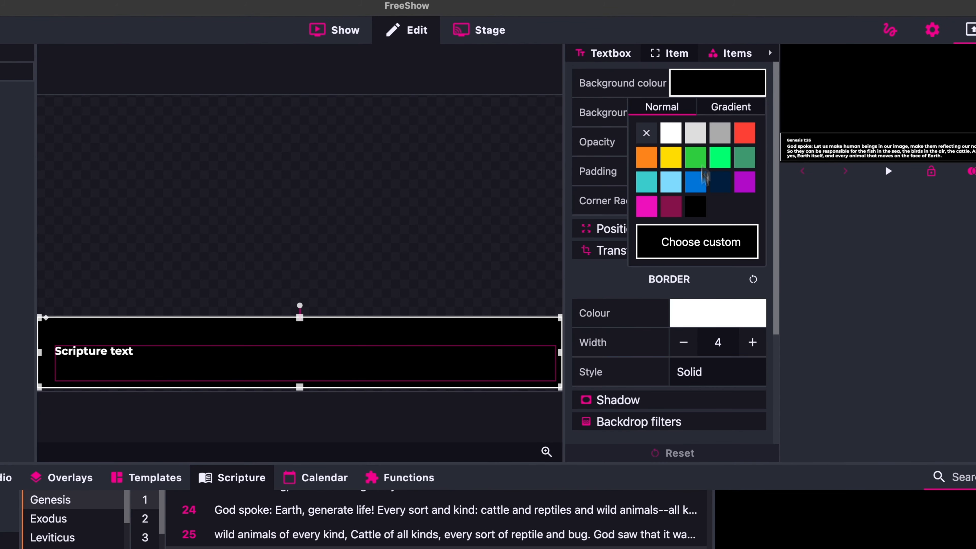
click(715, 242)
click(726, 416)
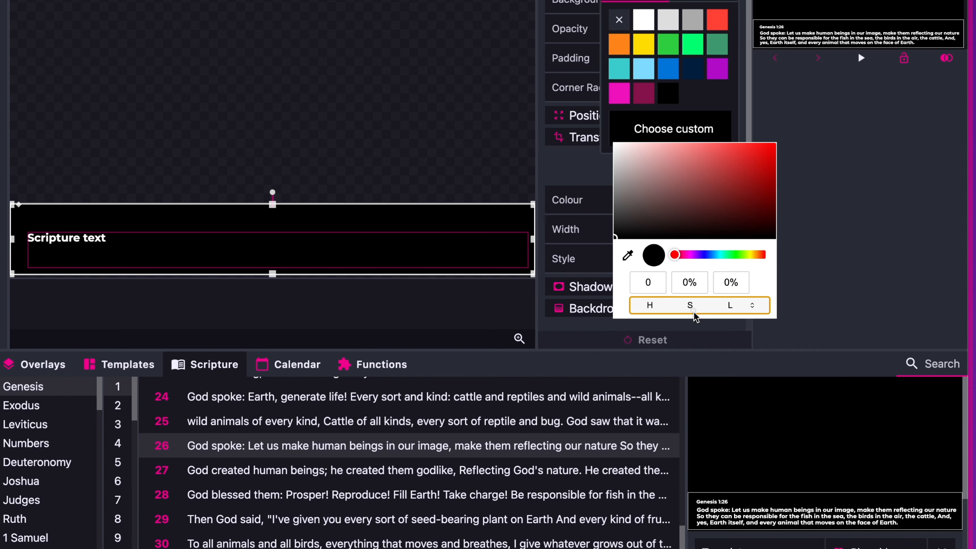
click(732, 418)
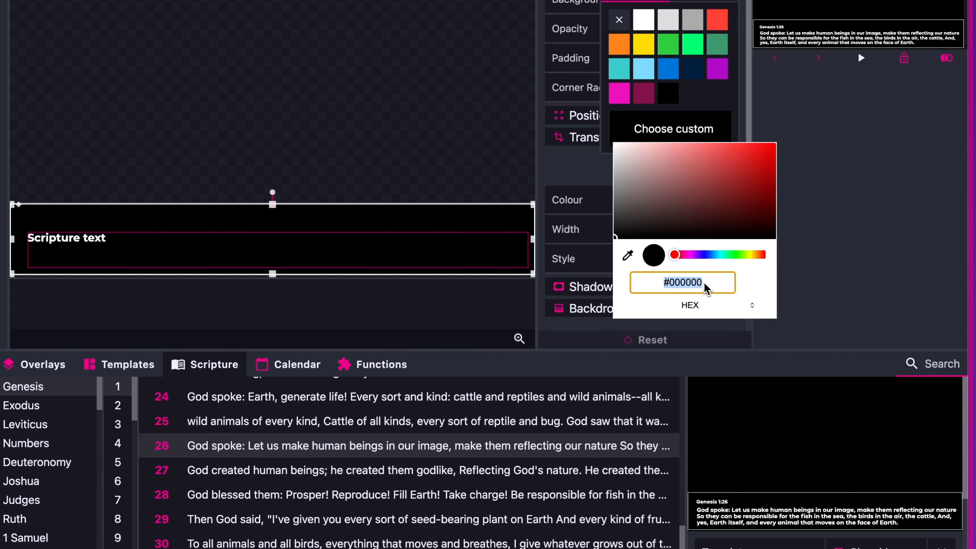
key(BackSpace)
key(BackSpace)
key(BackSpace)
key(BackSpace)
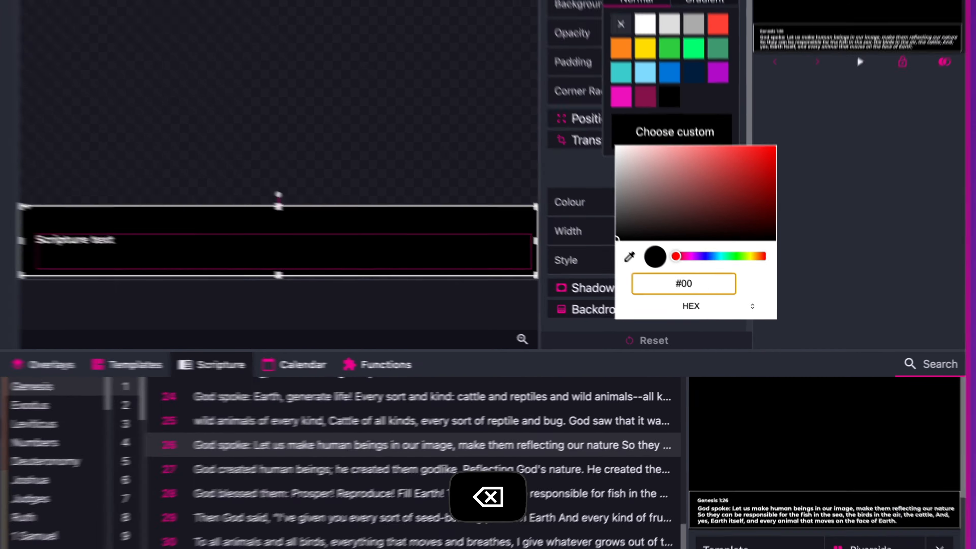
text(3049)
key(Return)
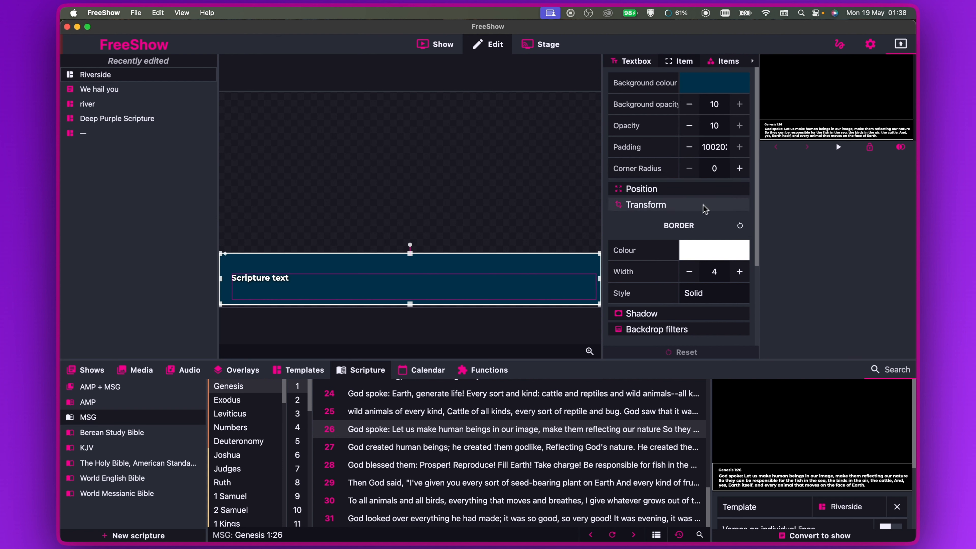
Set the Scripture textbox's border to the custom colour #669BBC.
scroll(643, 237, down, 2)
scroll(642, 237, up, 2)
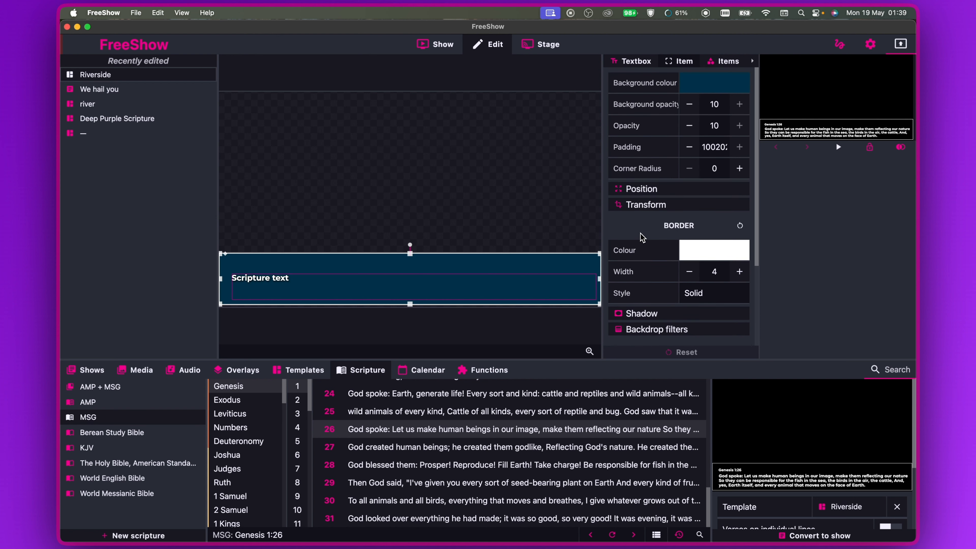
scroll(650, 207, down, 3)
scroll(650, 208, up, 3)
scroll(650, 194, down, 7)
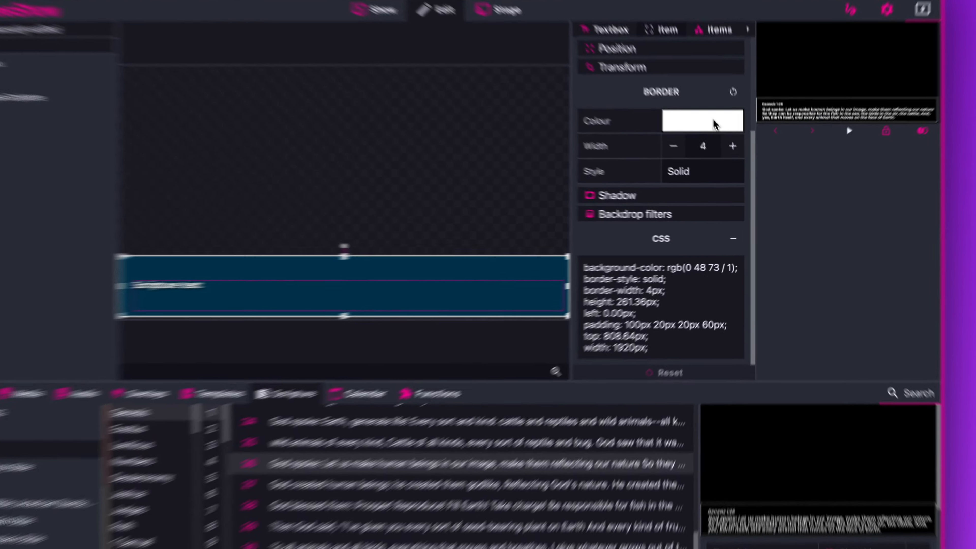
click(721, 143)
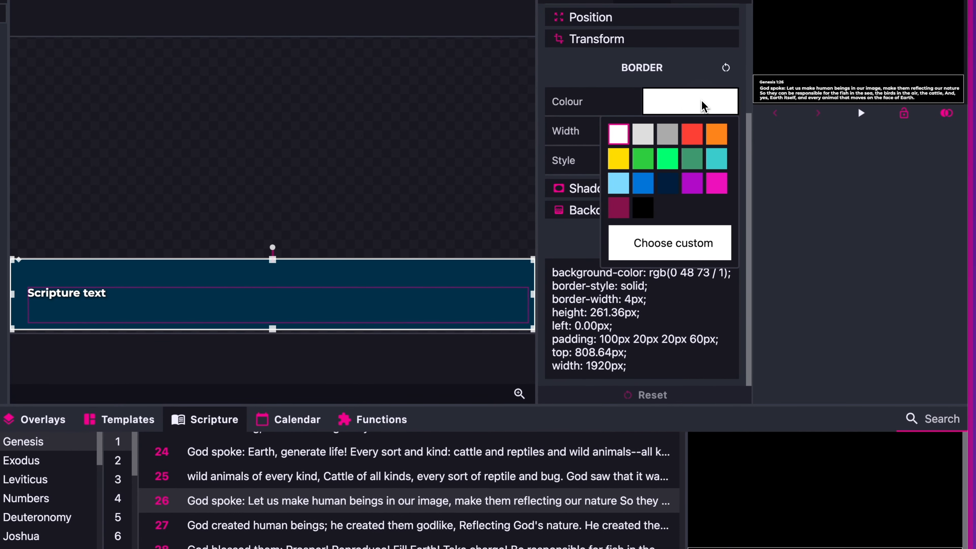
click(694, 245)
click(697, 423)
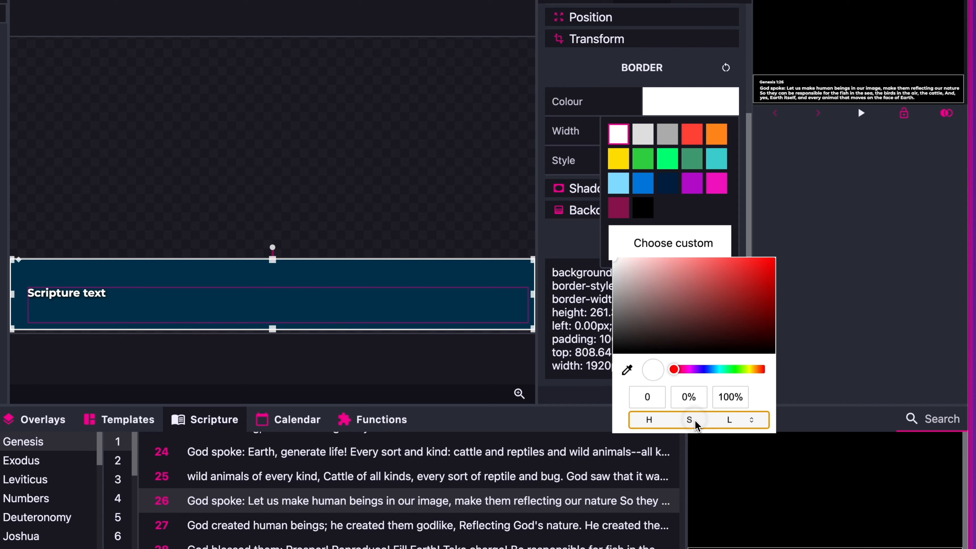
click(696, 423)
click(708, 404)
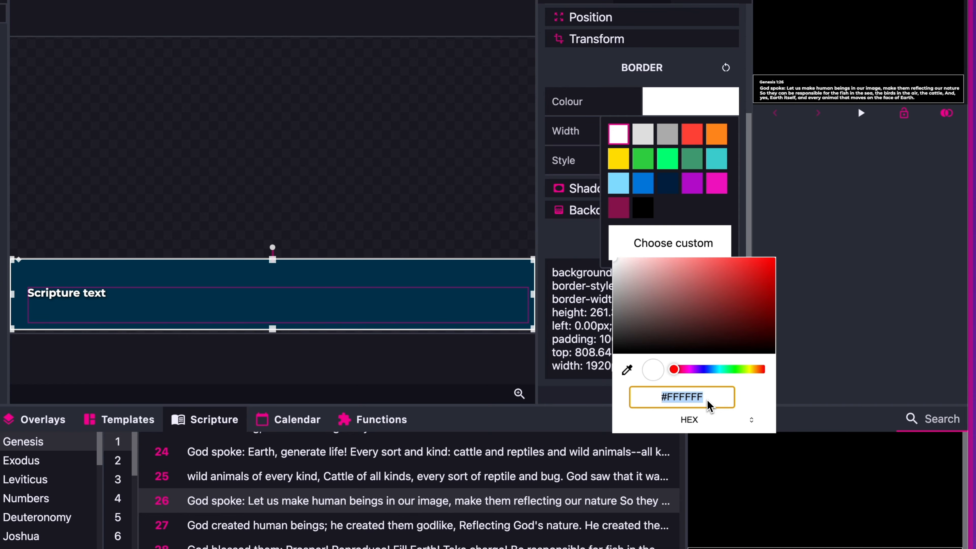
key(Right)
key(BackSpace)
key(BackSpace)
key(BackSpace)
key(BackSpace)
key(BackSpace)
key(BackSpace)
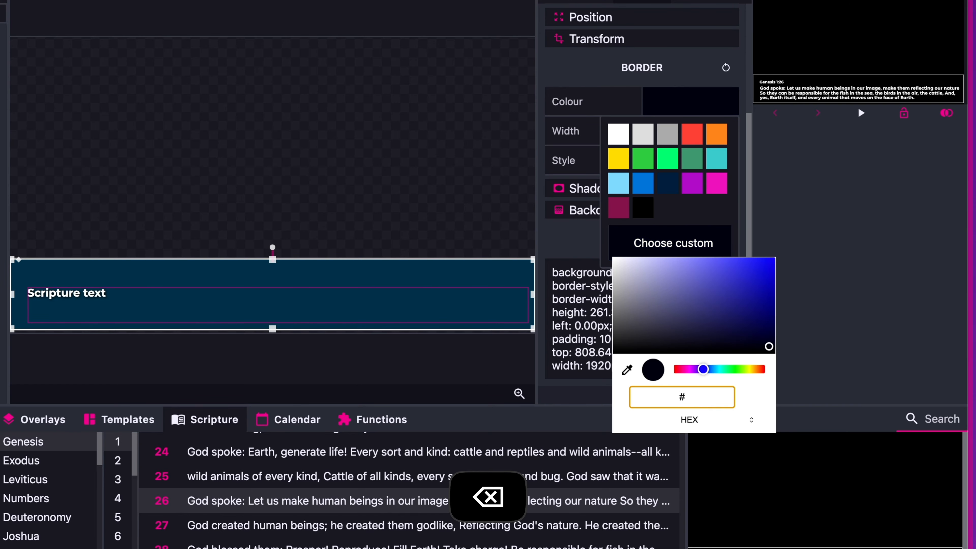
text(669BBC)
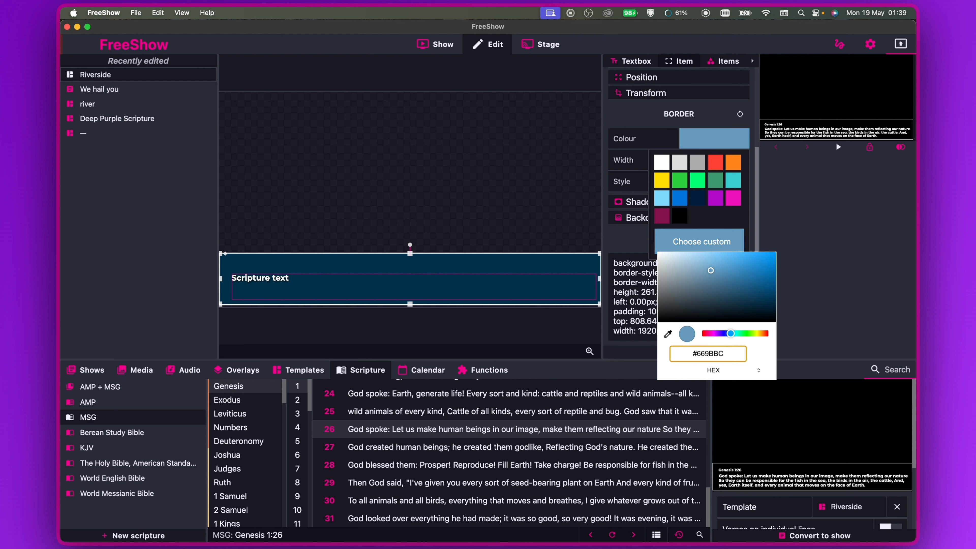
key(Return)
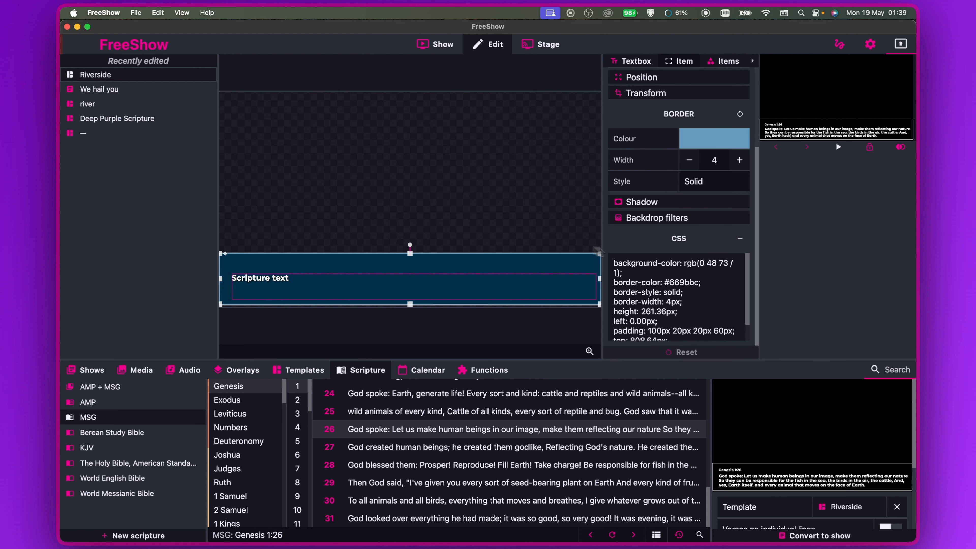
Set the Scripture textbox's corner radius to 1 and deselect it to check the lower-third.
scroll(669, 184, up, 3)
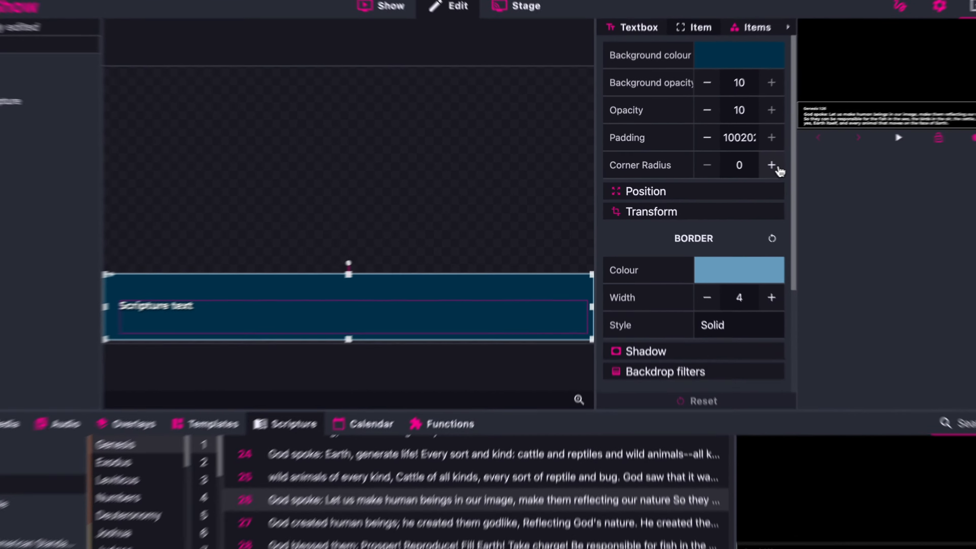
click(739, 168)
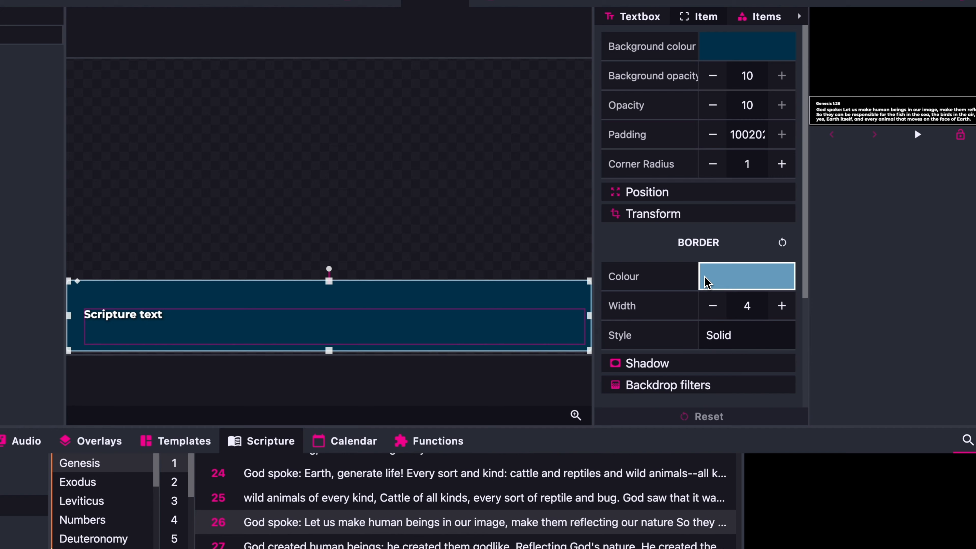
click(532, 265)
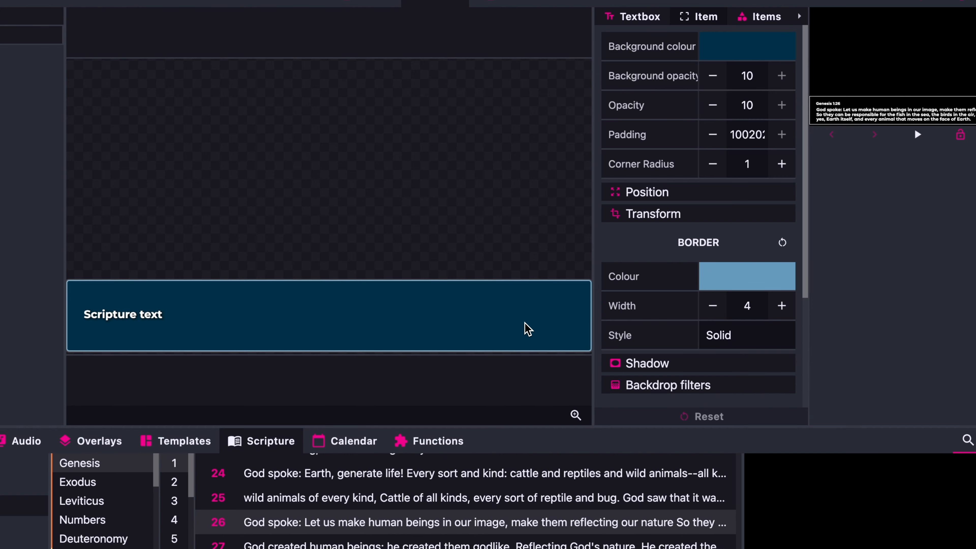
click(279, 313)
click(337, 227)
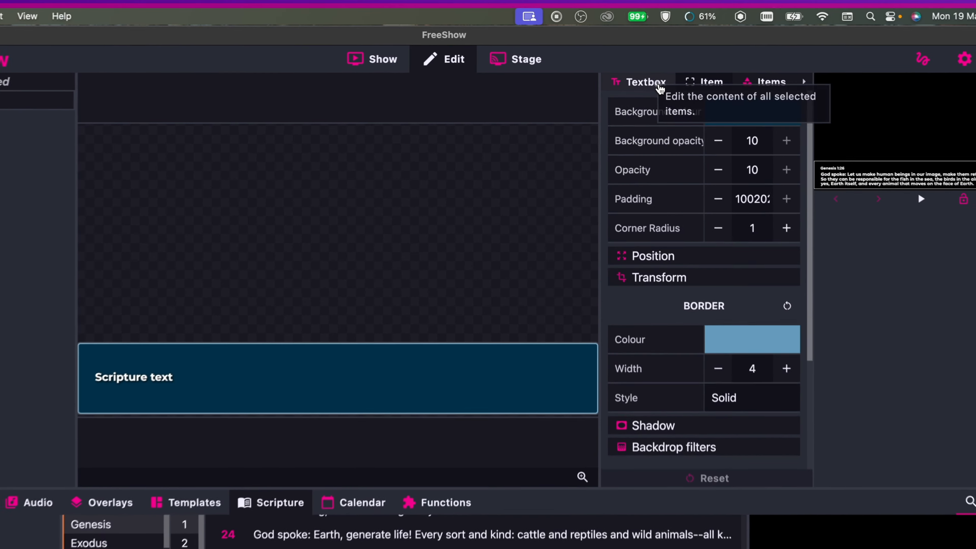
Add a new textbox to the template and replace its placeholder text with Reference.
click(646, 64)
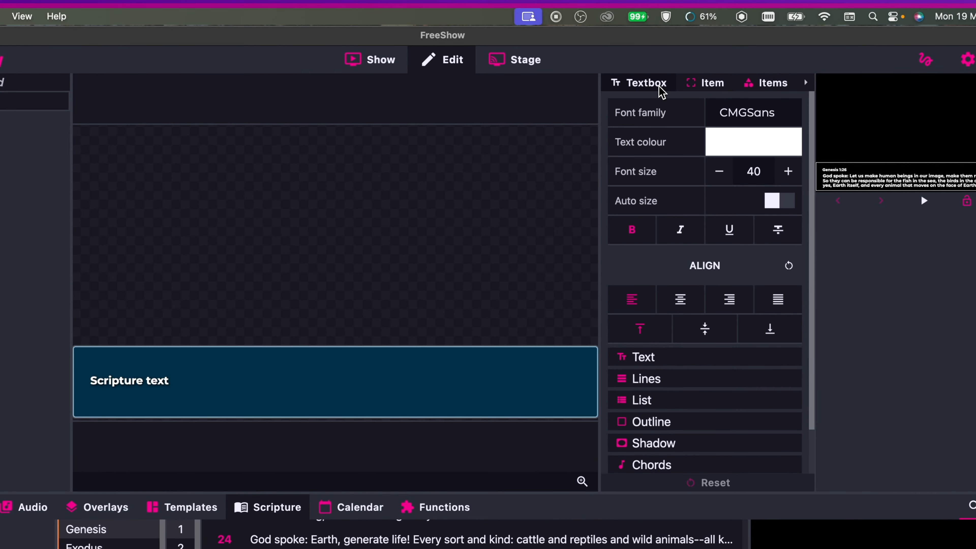
click(718, 64)
click(699, 146)
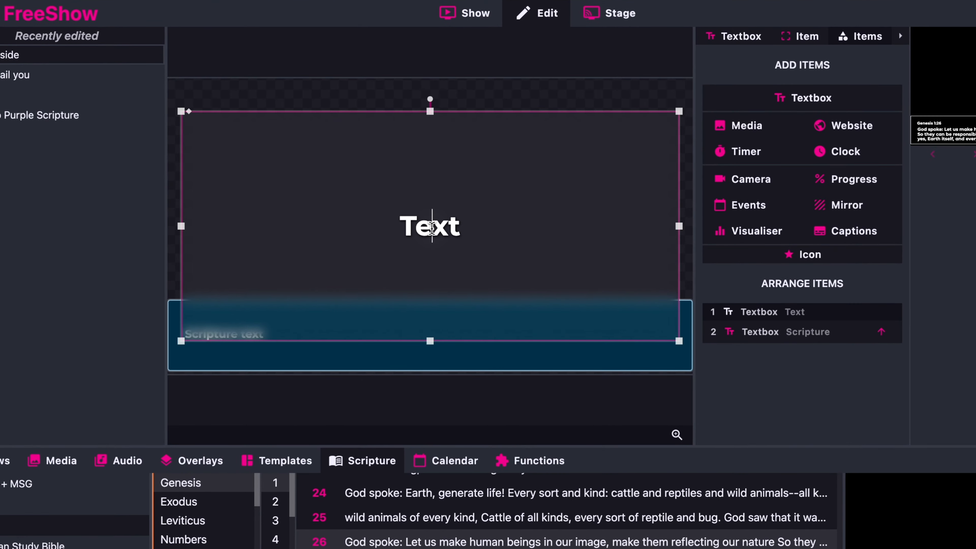
drag(462, 226, 335, 222)
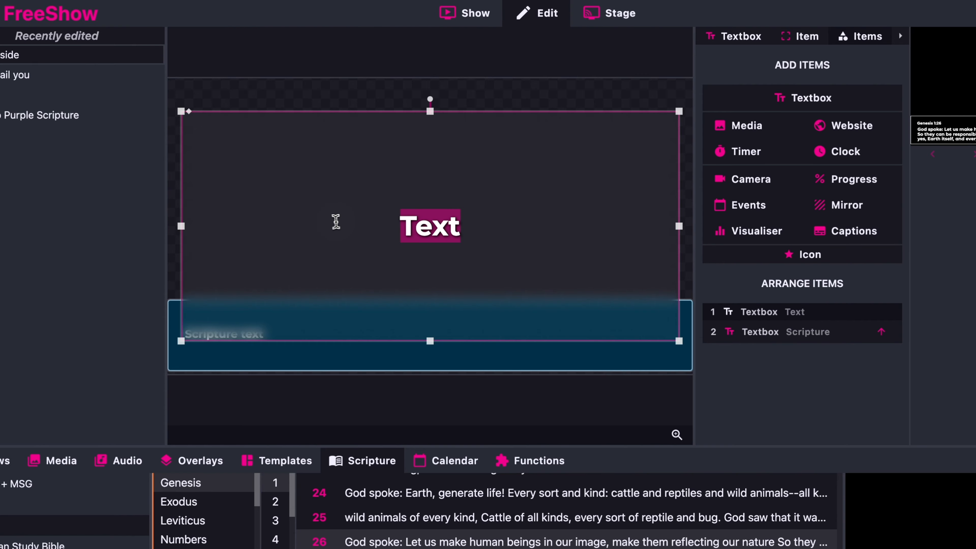
text(Refere)
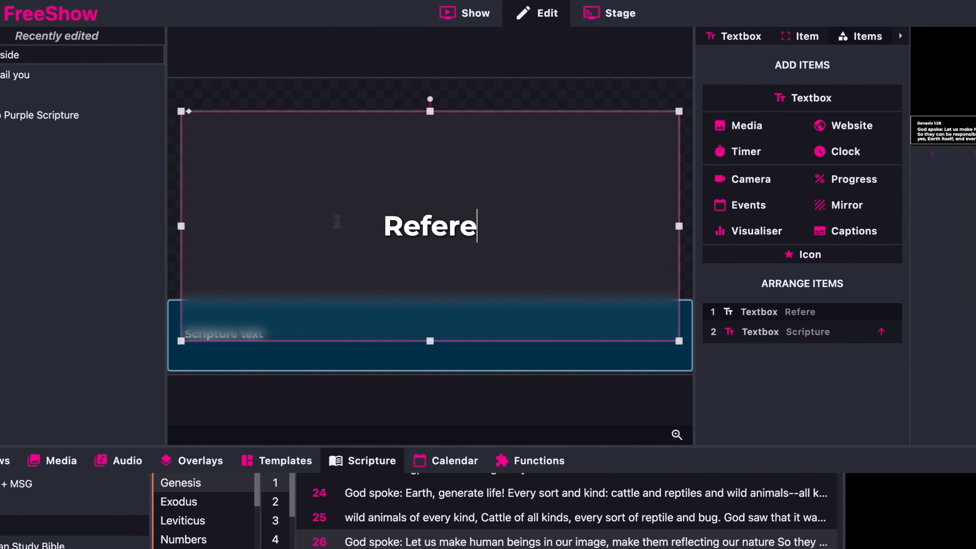
text(nce)
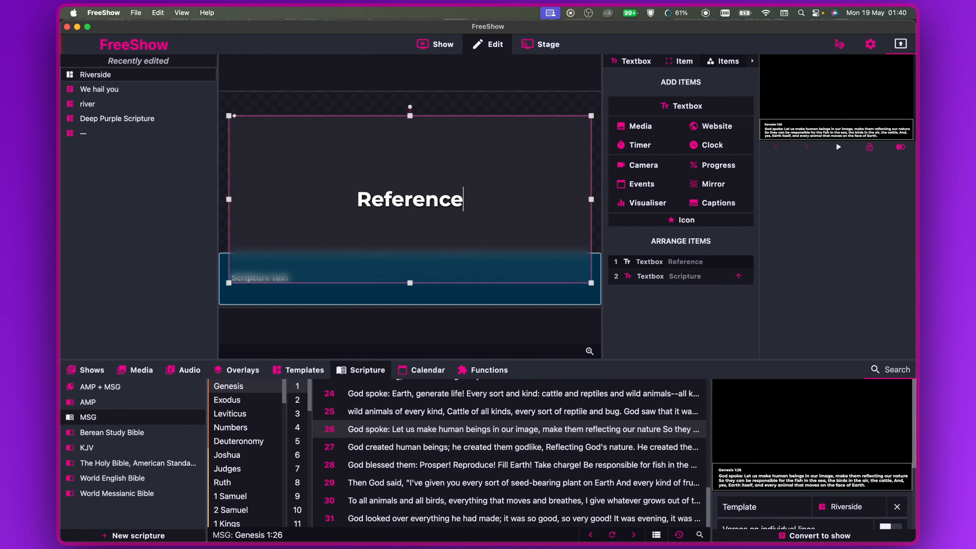
Set the text colour of the whole Reference text to the custom hex value #669BBC.
key(super+a)
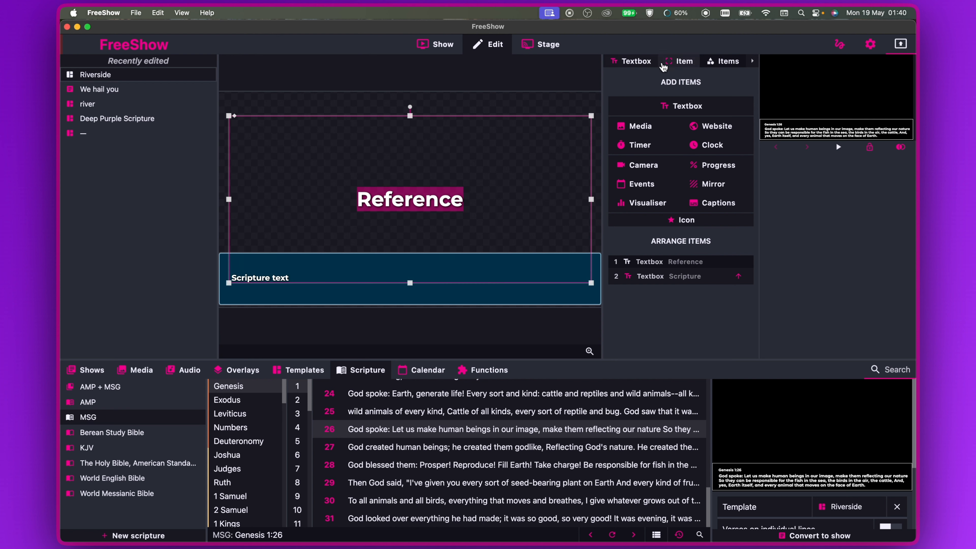
click(638, 62)
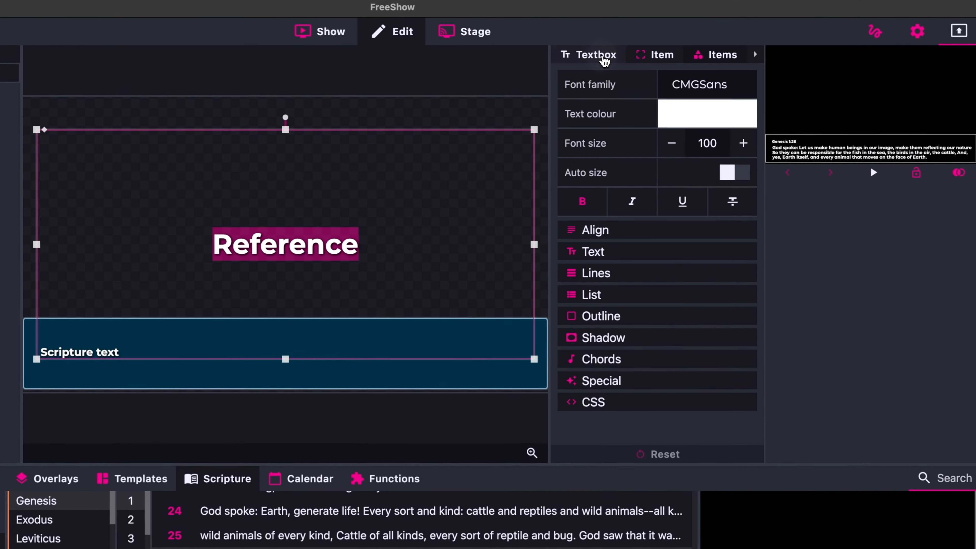
click(707, 117)
click(690, 256)
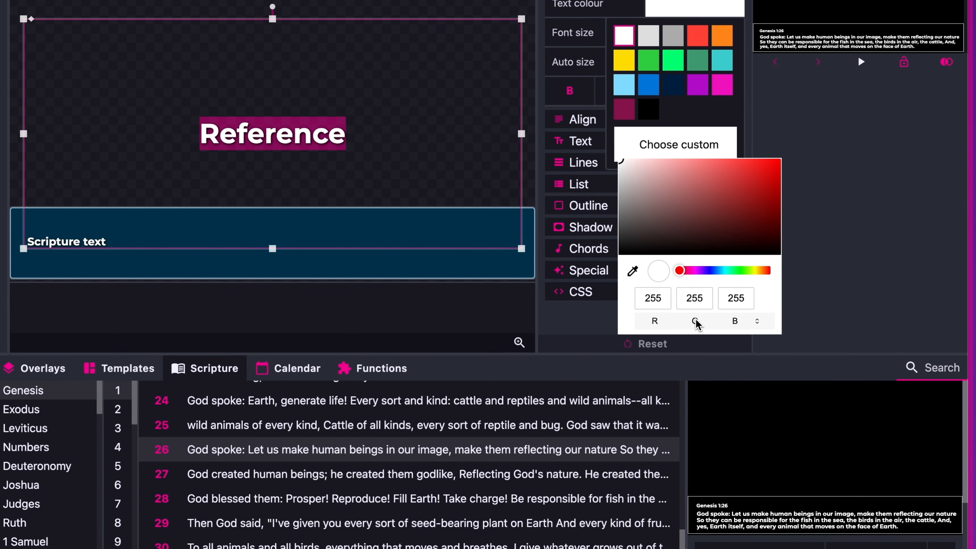
click(708, 411)
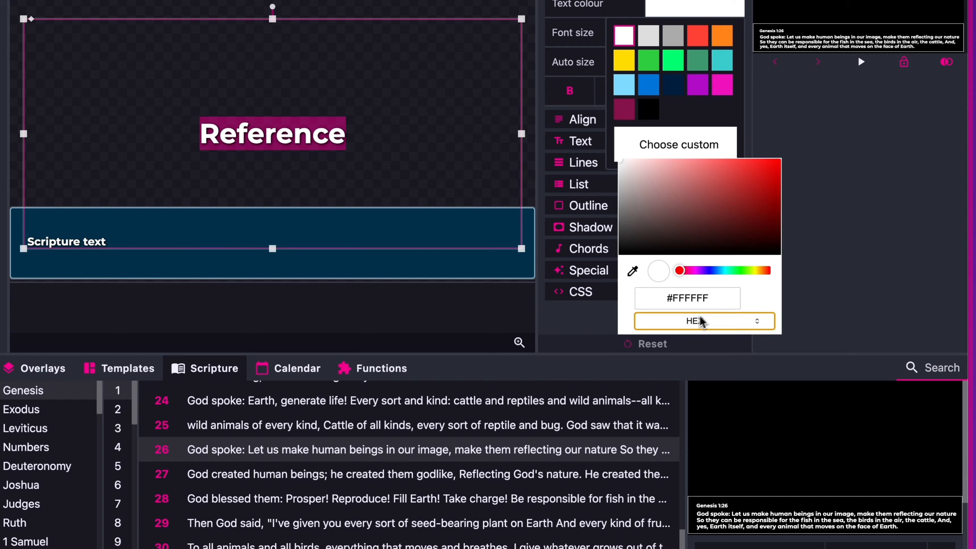
click(718, 299)
key(Right)
key(BackSpace)
key(BackSpace)
key(BackSpace)
key(BackSpace)
key(BackSpace)
key(BackSpace)
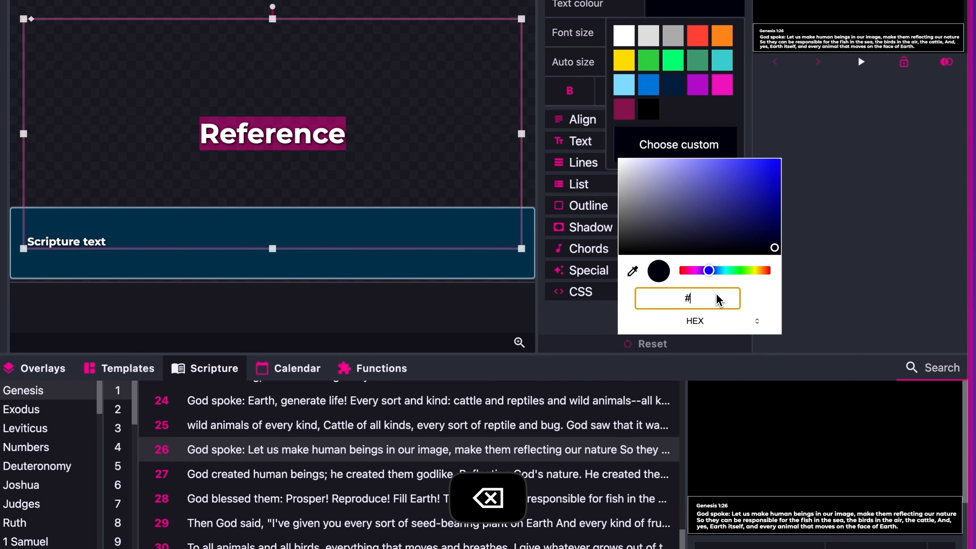
text(669)
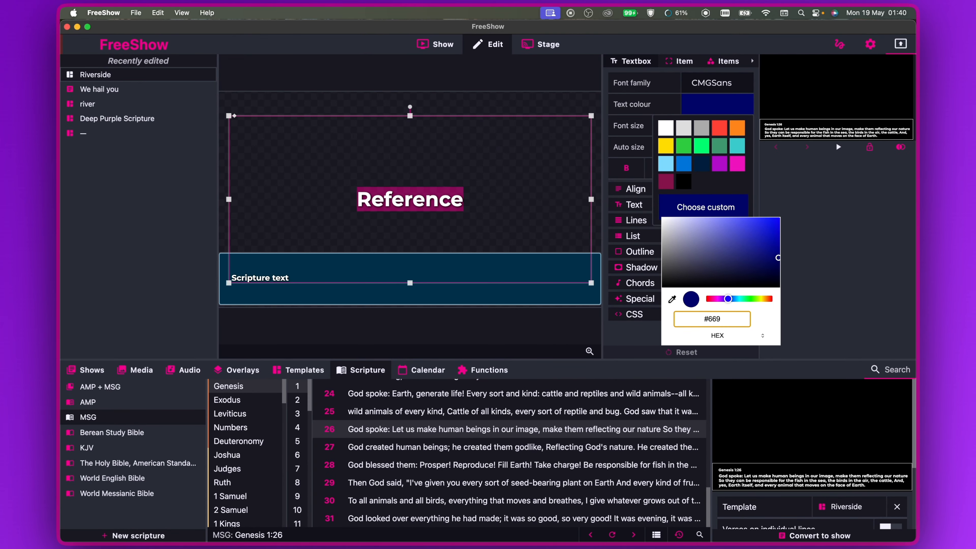
text(BBC)
key(Return)
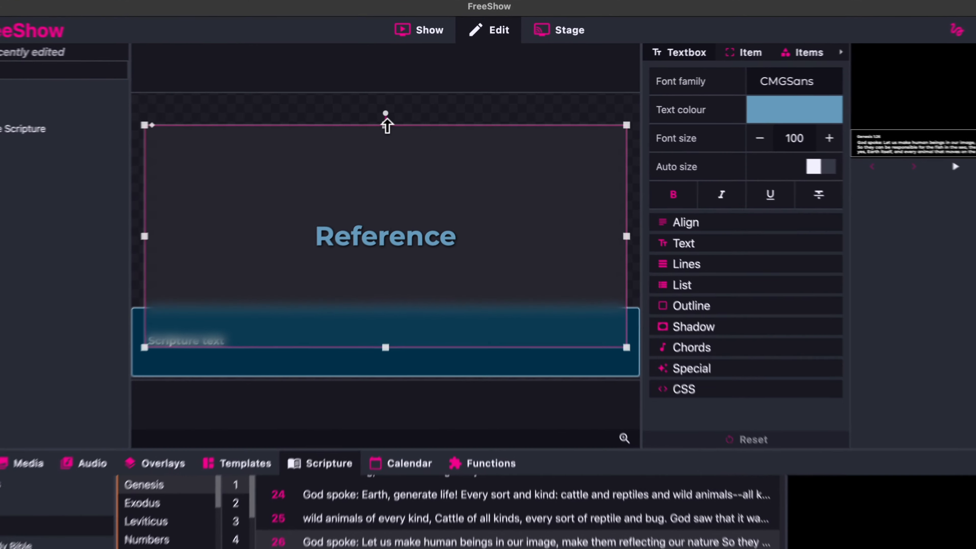
Shorten the Reference textbox from its top edge down to about mid-slide and set its font size to 35.
drag(410, 116, 427, 211)
drag(472, 306, 279, 290)
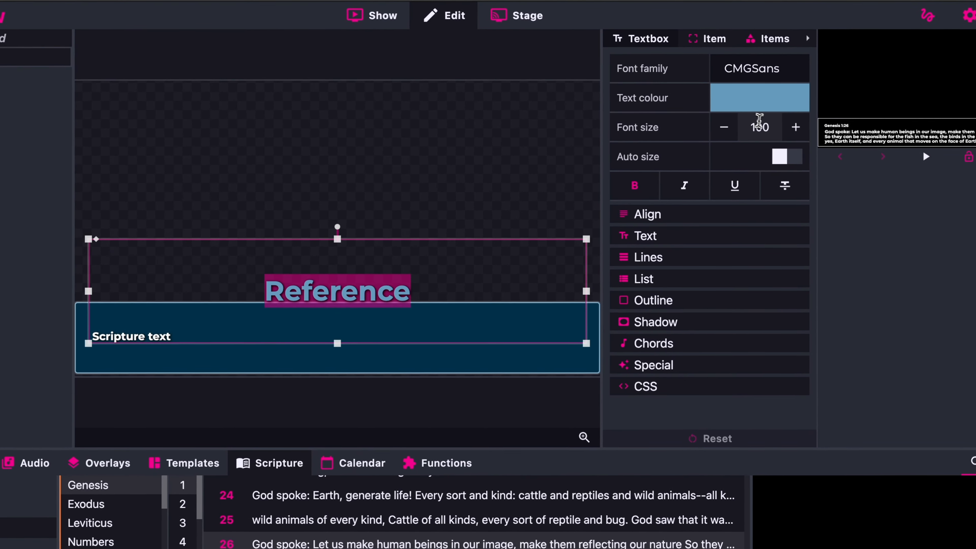
drag(816, 140, 761, 144)
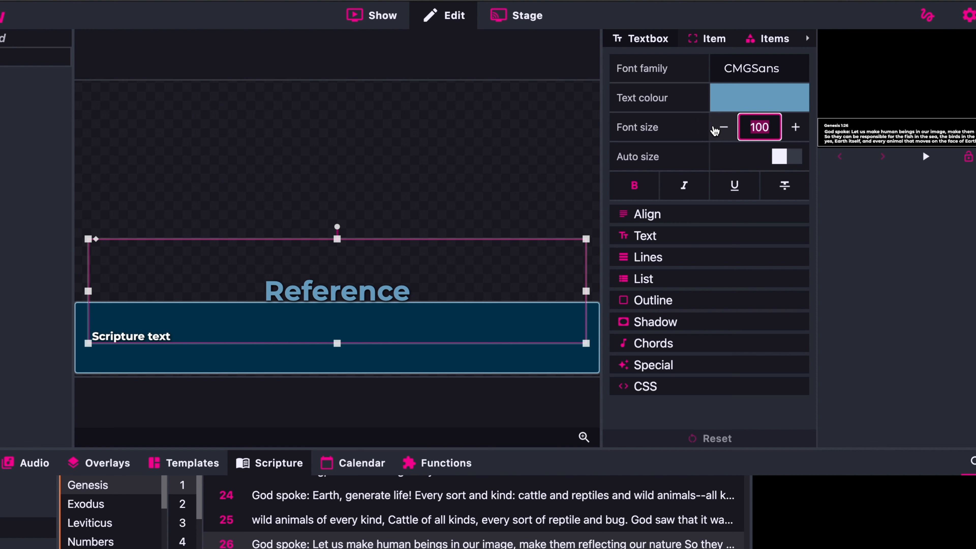
text(35)
key(Return)
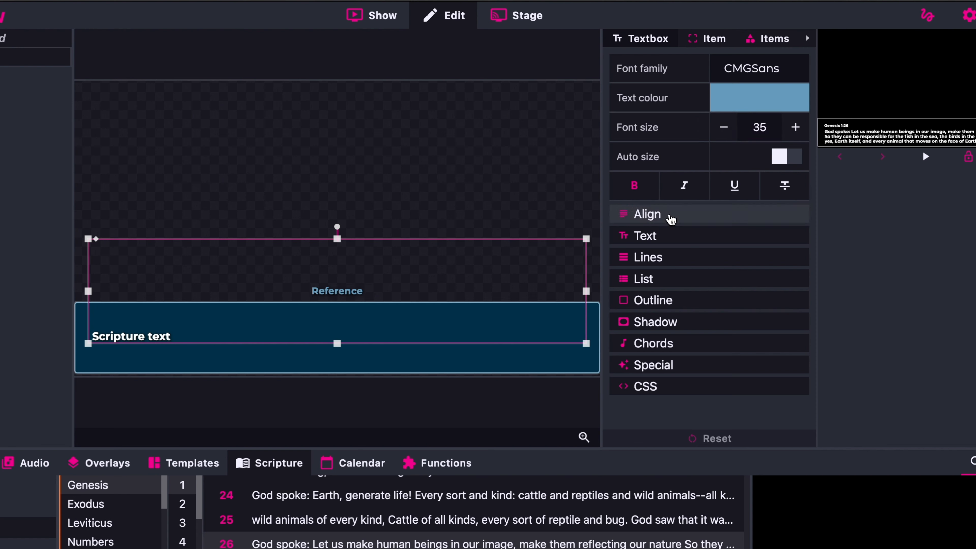
Left-align the Reference text and shorten its textbox from the bottom edge to about 106 px high.
click(669, 219)
click(644, 256)
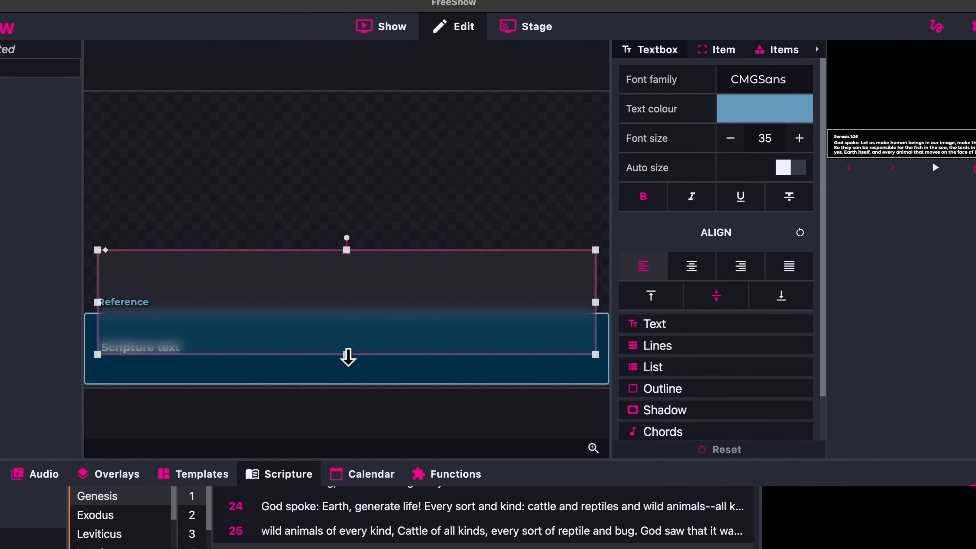
drag(347, 355, 347, 278)
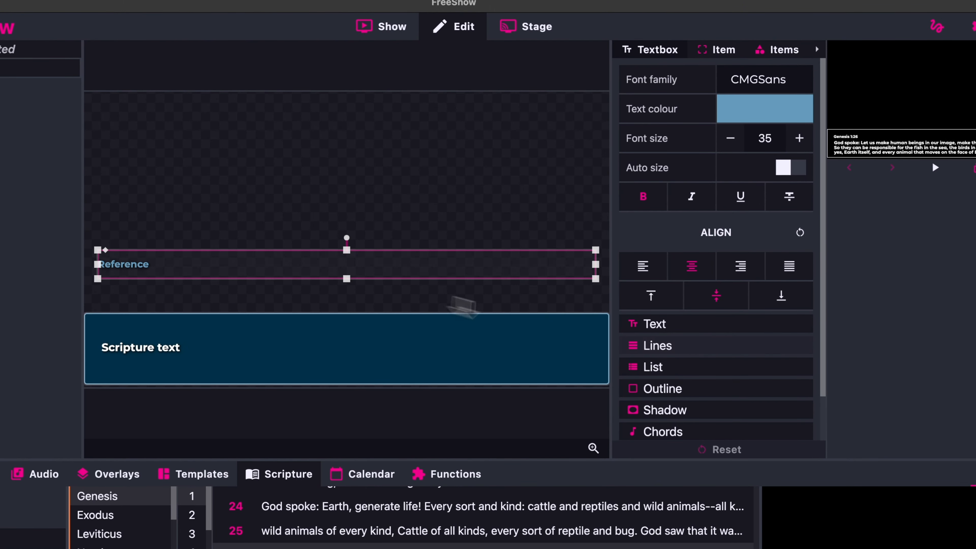
Set the Reference textbox's width to 1920px in its item CSS.
scroll(653, 377, down, 3)
click(722, 50)
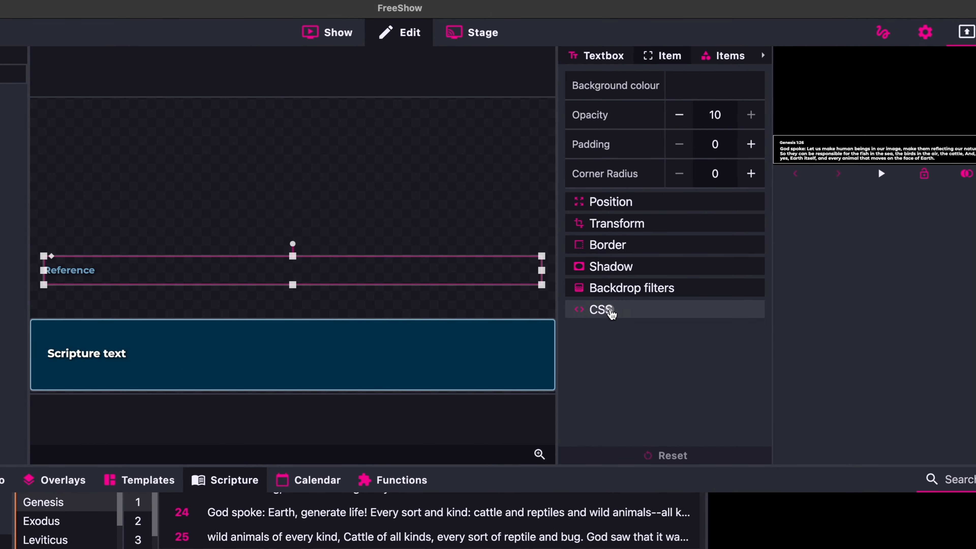
click(611, 314)
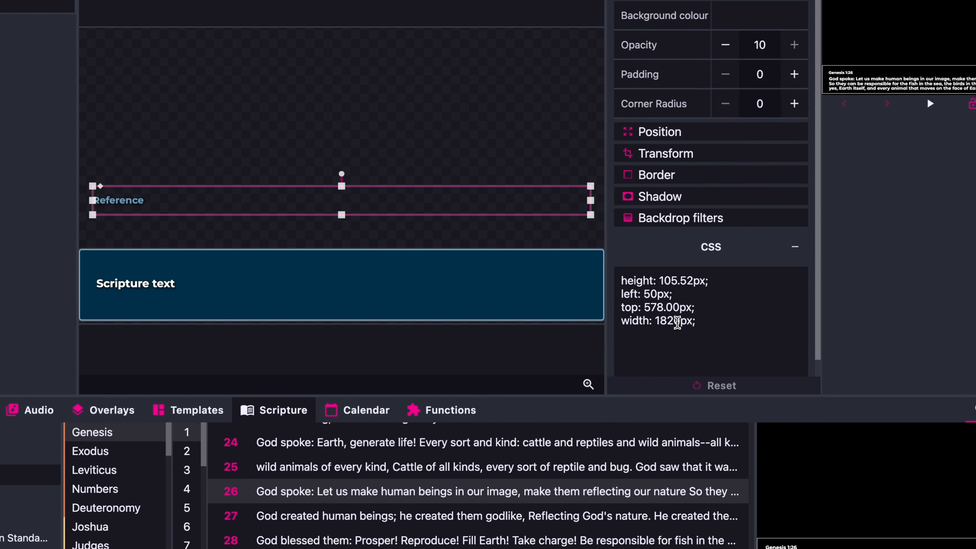
click(678, 321)
key(BackSpace)
key(BackSpace)
key(BackSpace)
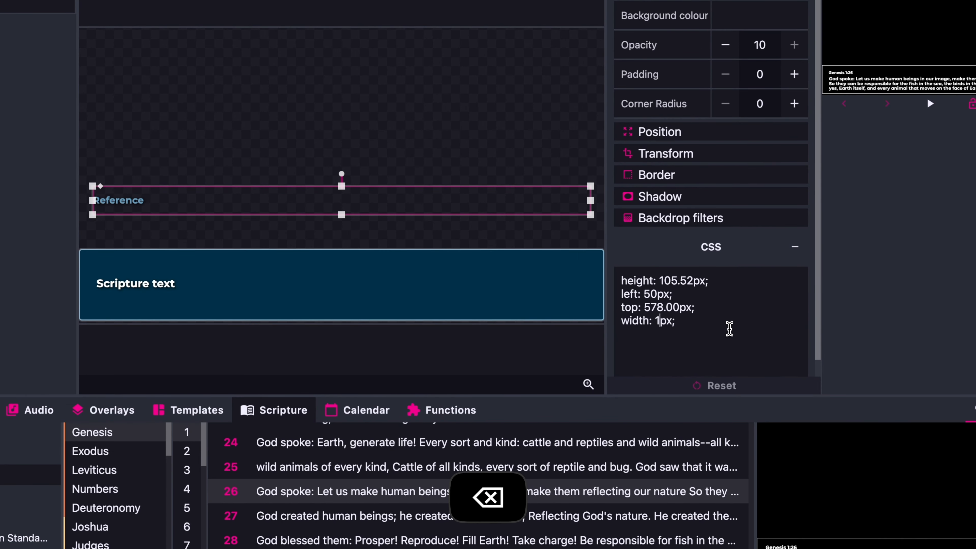
text(920)
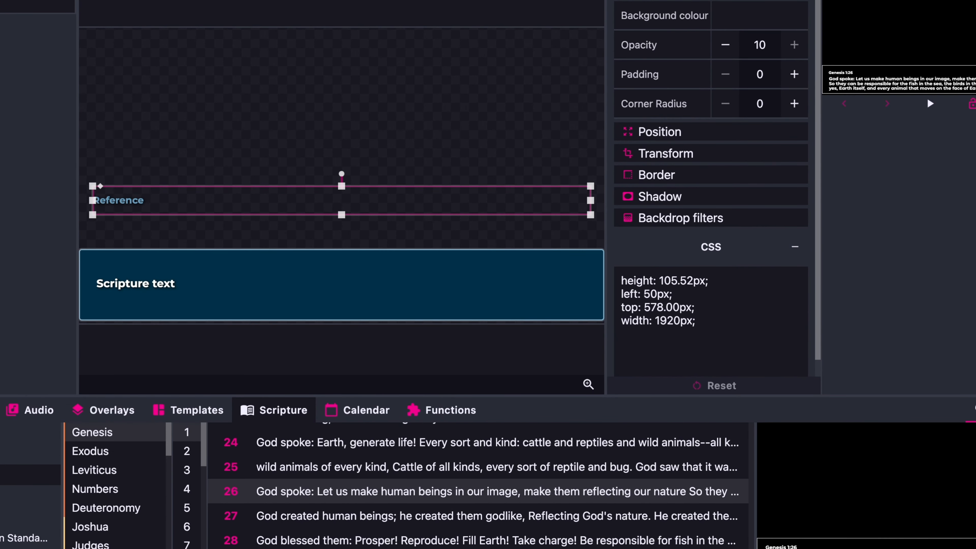
click(507, 231)
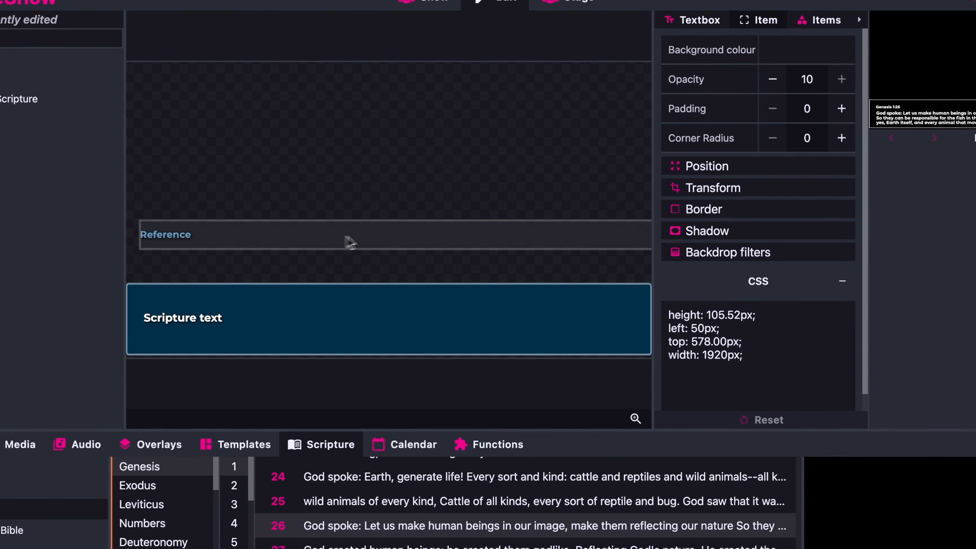
Move the Reference textbox flush with the slide's left edge and add the CSS padding: 40px 20px 20px 60px.
drag(383, 222, 365, 222)
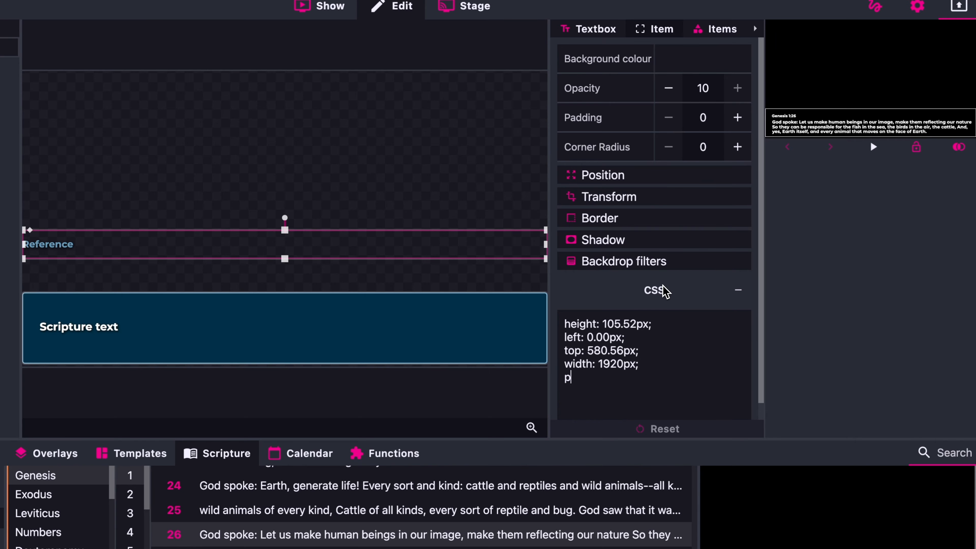
text(adding: 40px 20px 20px 60px)
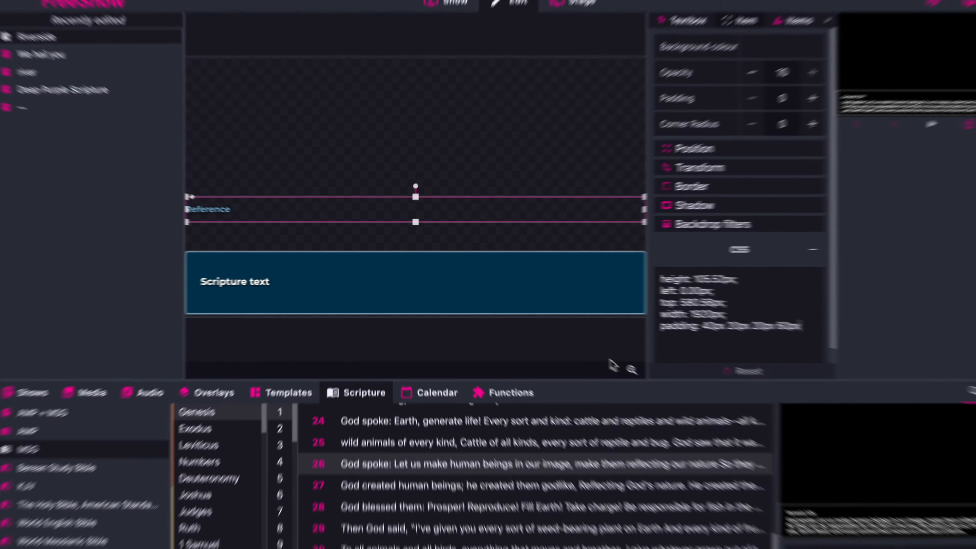
click(562, 328)
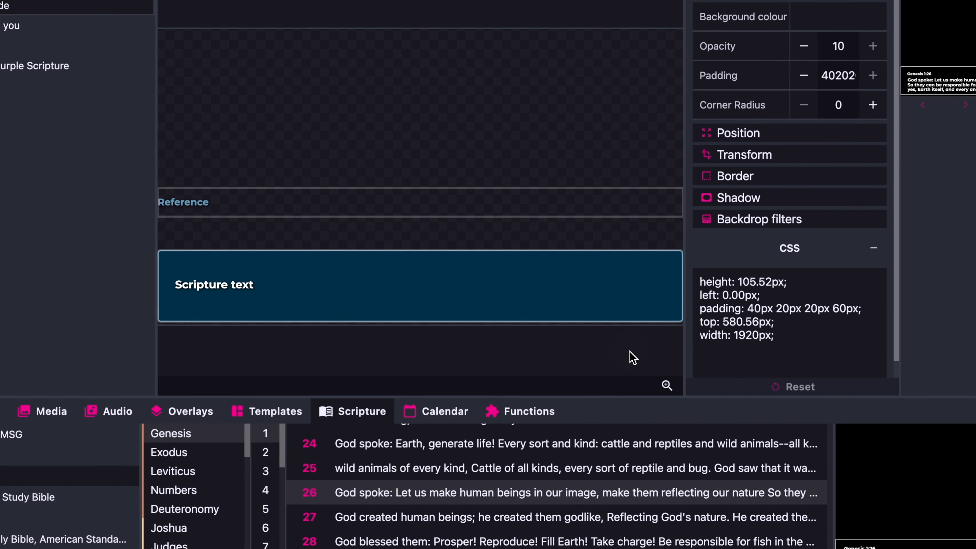
Move the Reference textbox onto the upper part of the blue Scripture box, flush with the slide's left edge.
click(425, 211)
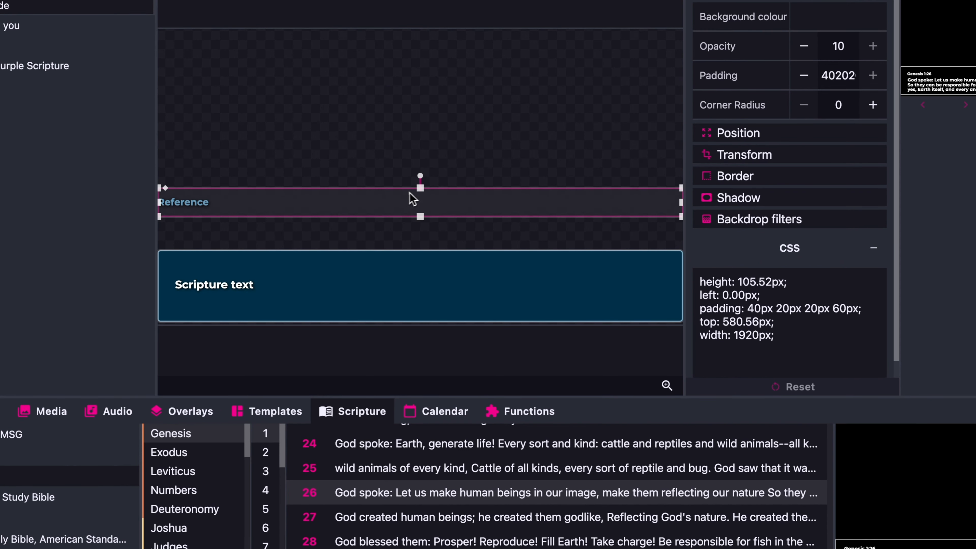
drag(384, 190, 402, 178)
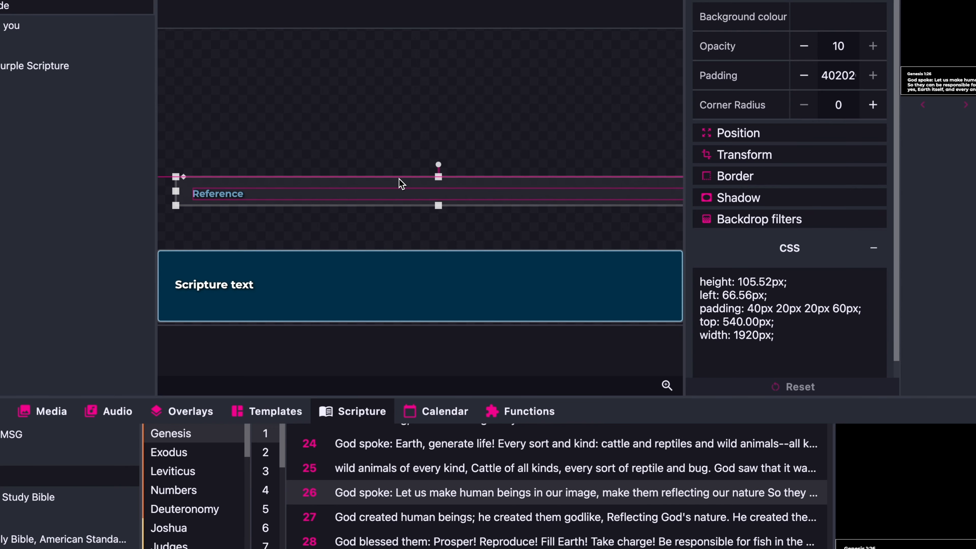
drag(337, 176, 316, 247)
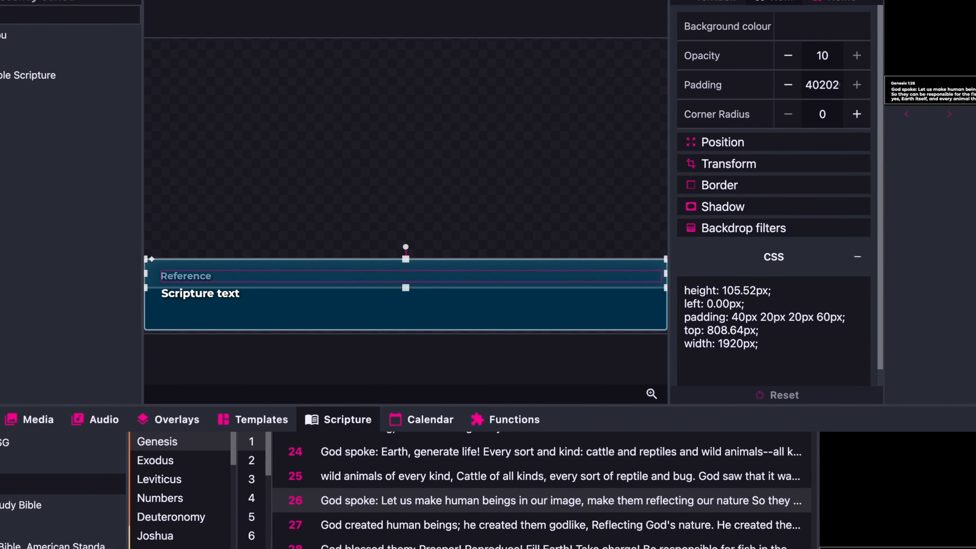
Nudge the Reference textbox down 7 px above the Scripture text and deselect it.
key(Down)
key(Down)
key(Down)
key(Down)
key(Down)
key(Down)
key(Down)
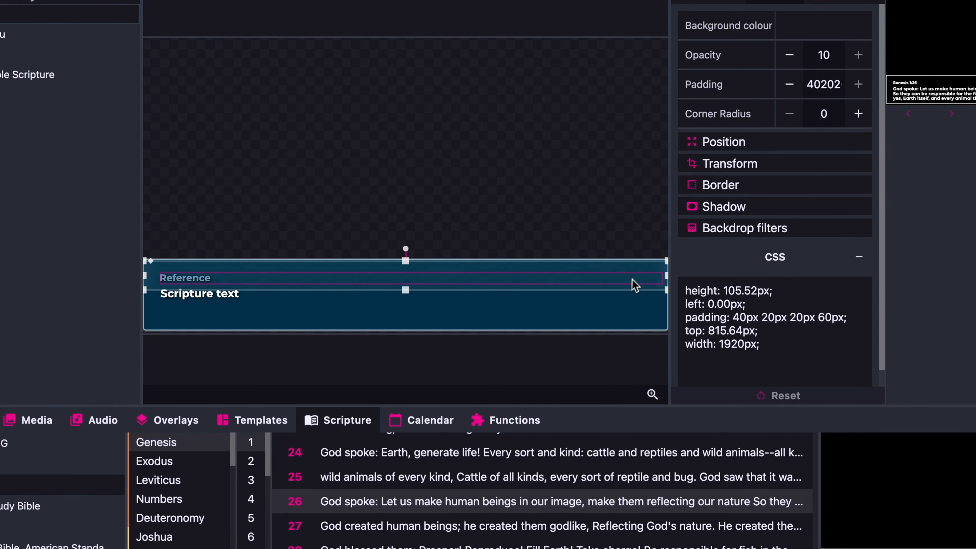
click(640, 210)
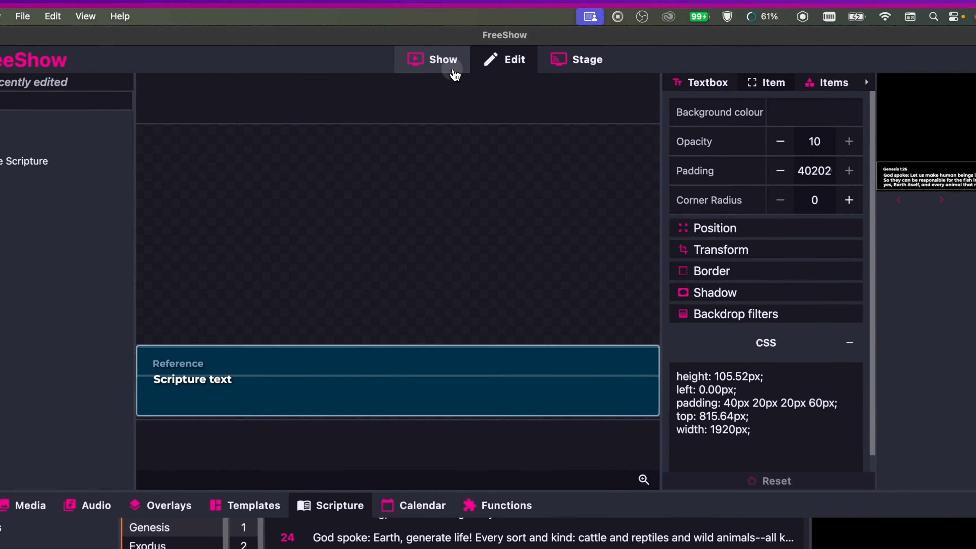
Return to the show view, reapply the Riverside template to the scripture, and enlarge the output preview.
click(450, 52)
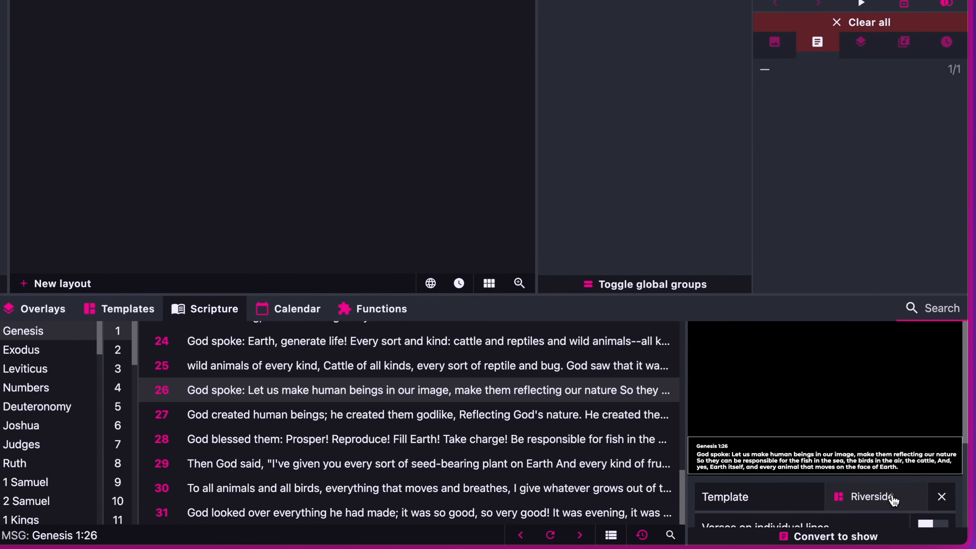
click(958, 508)
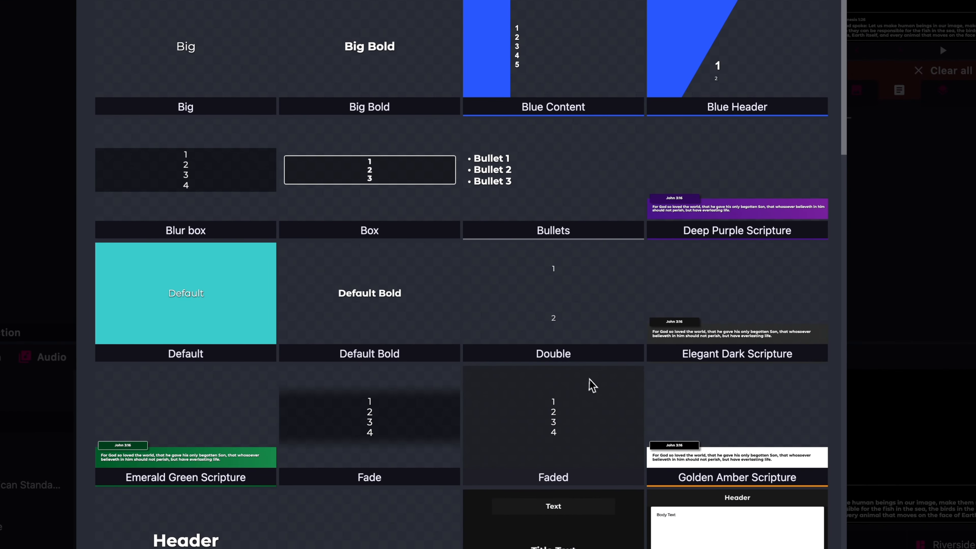
scroll(588, 387, down, 10)
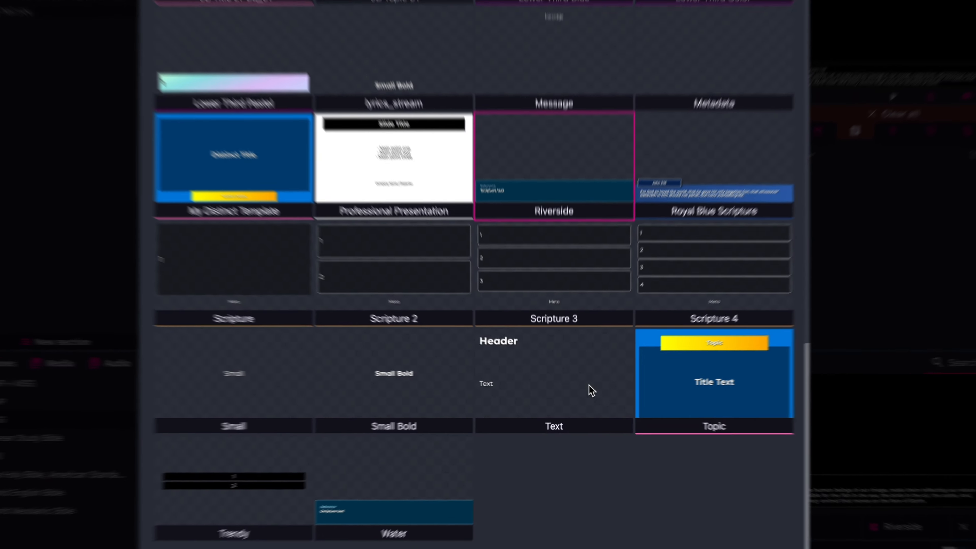
click(564, 204)
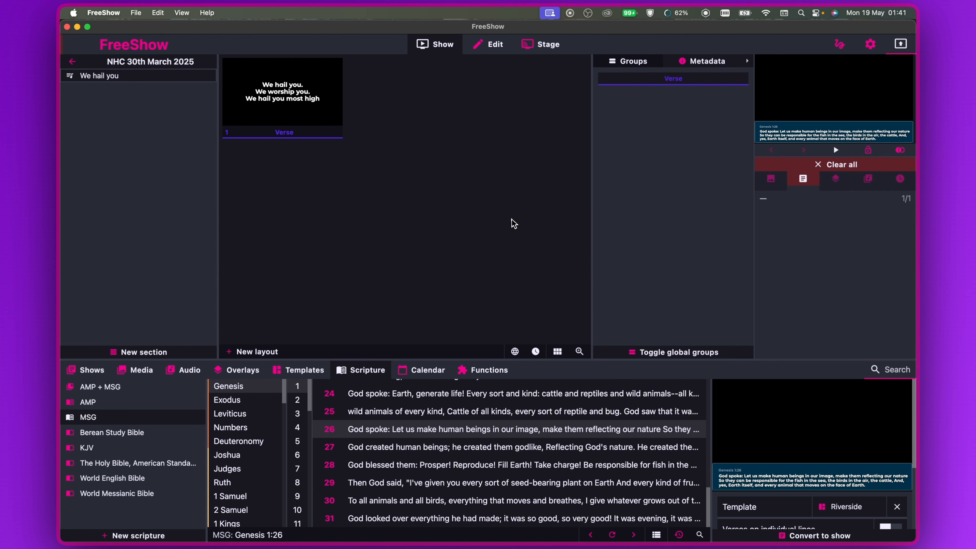
drag(603, 215, 659, 240)
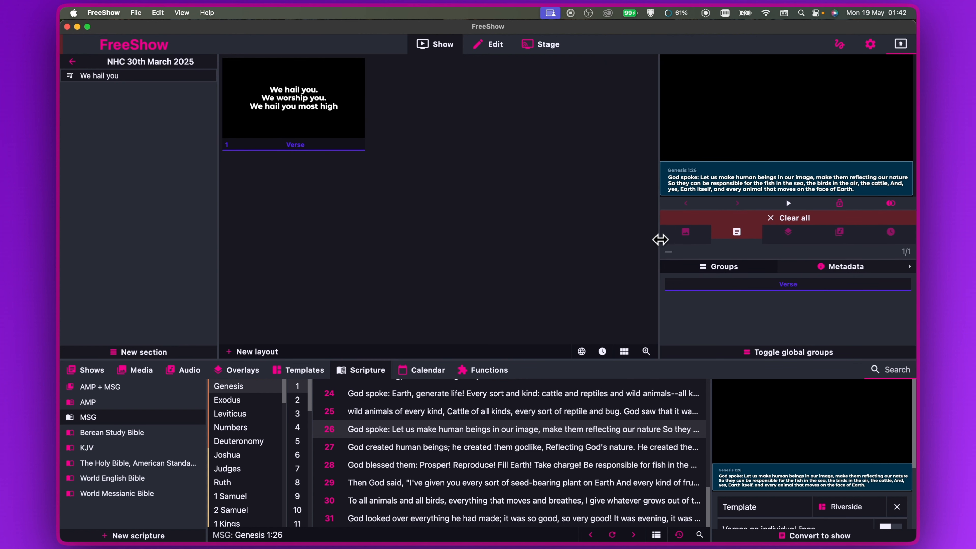
Display Genesis 1:28, 1:4, 1:2 and 1:4 again to check the Riverside template with verses of different lengths.
click(496, 466)
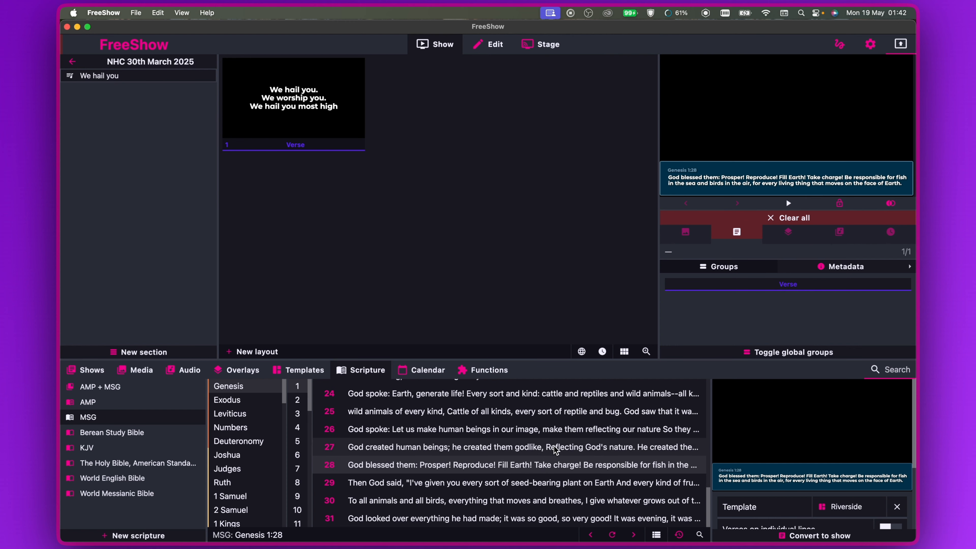
scroll(556, 451, up, 8)
click(480, 398)
scroll(499, 415, up, 1)
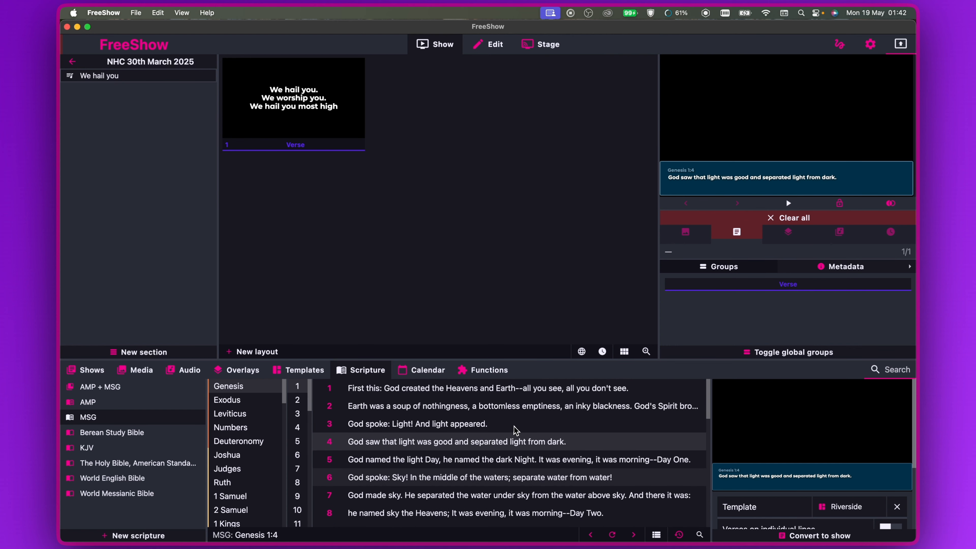
click(470, 407)
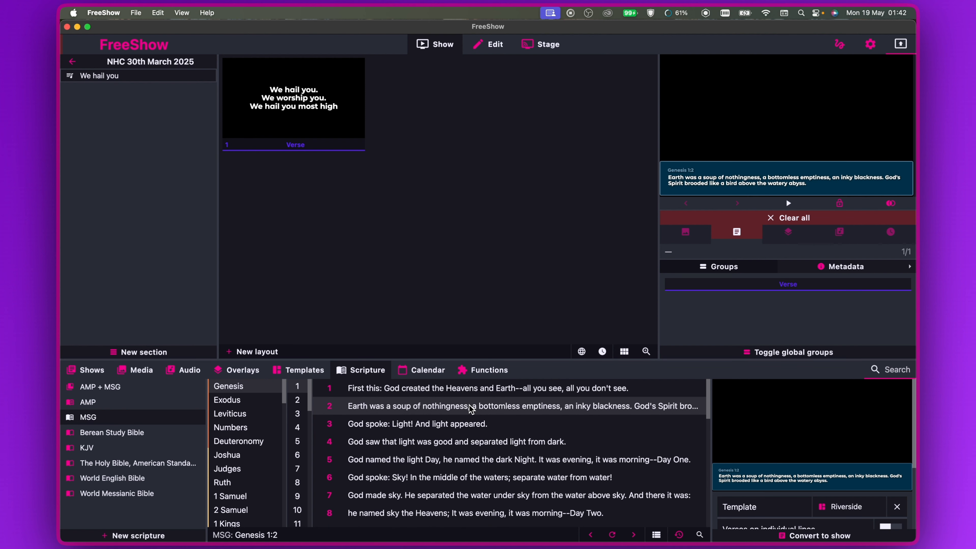
click(492, 444)
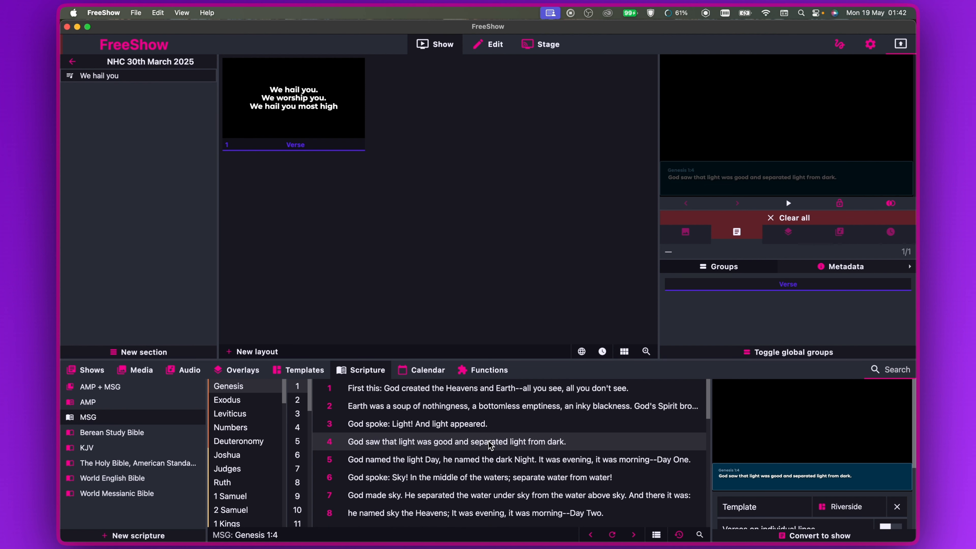